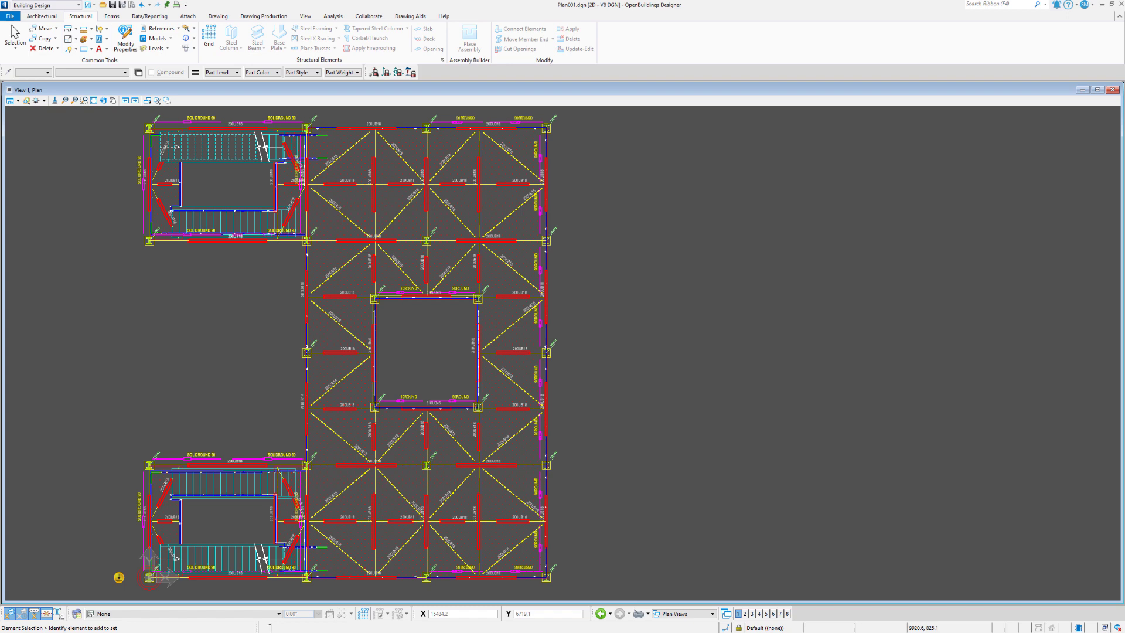
Zoom from the floor plan into a 200UB18 beam and pan across the grating dot pattern
scroll(294, 377, "up", 10)
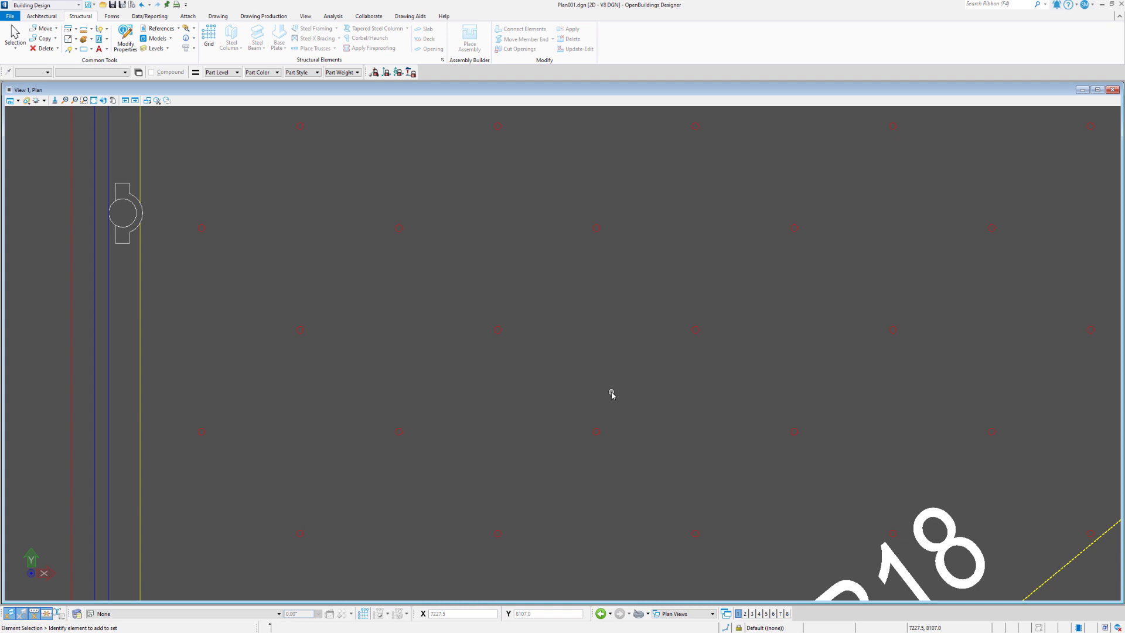
scroll(601, 308, "down", 4)
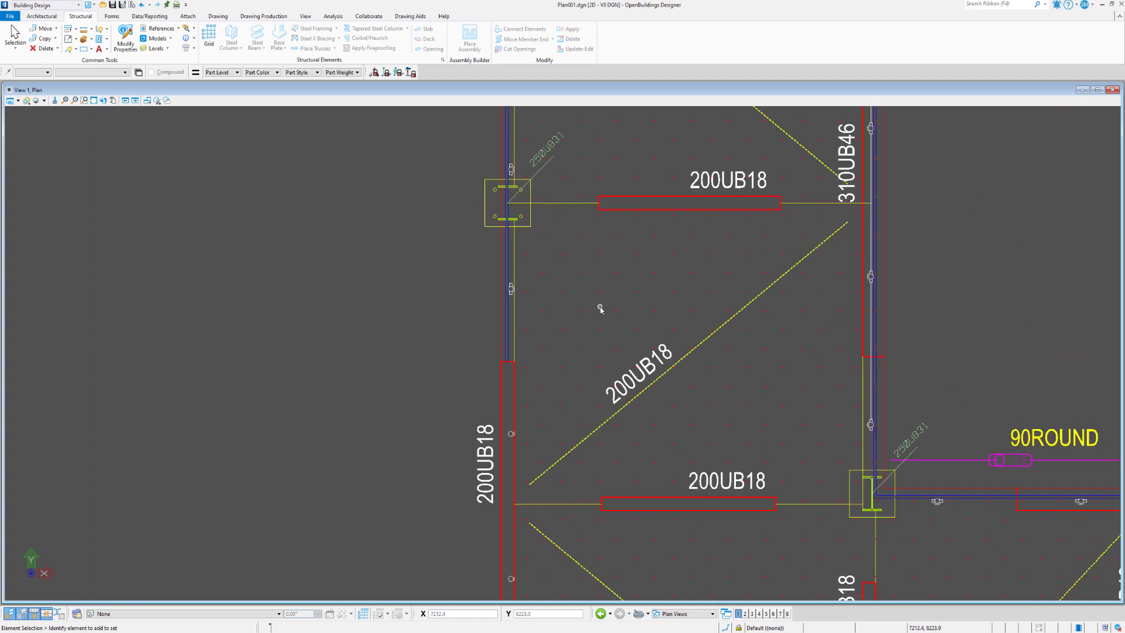
scroll(624, 167, "up", 4)
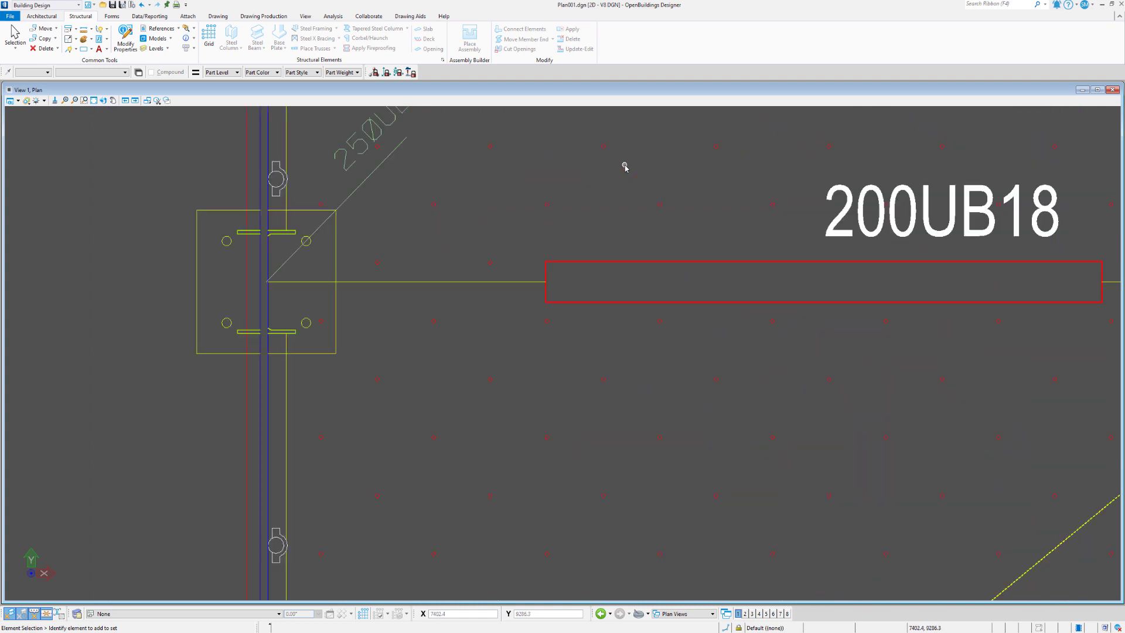
scroll(623, 165, "up", 1)
scroll(623, 166, "down", 1)
middle_click_drag(670, 185, 605, 211)
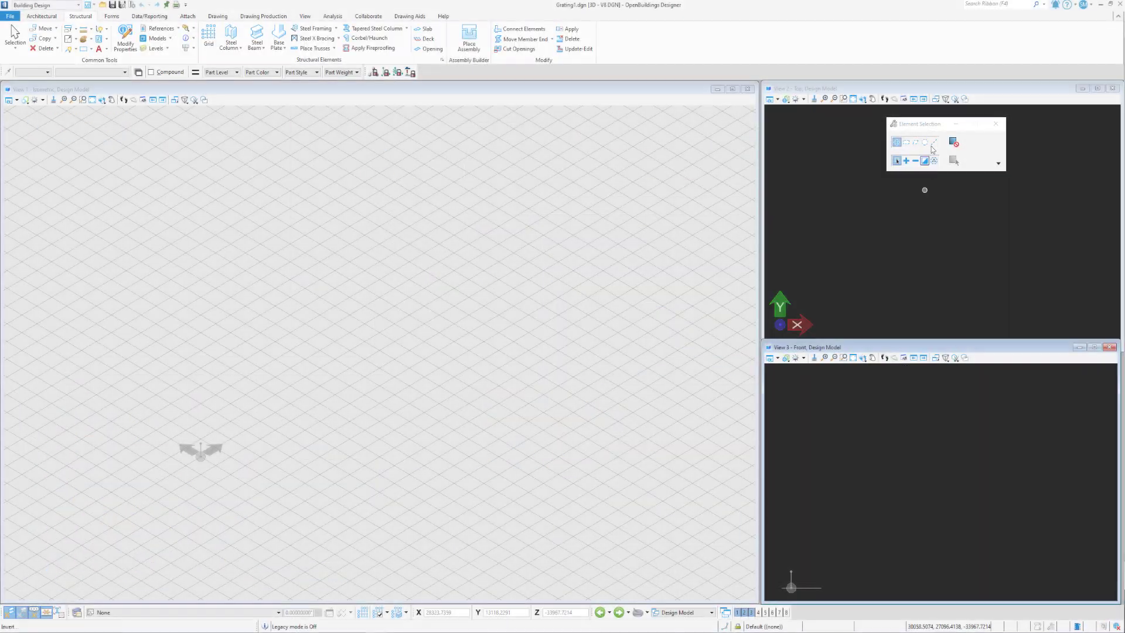
Search for Cells and bring up the empty Cell Library dialog
left_click(985, 6)
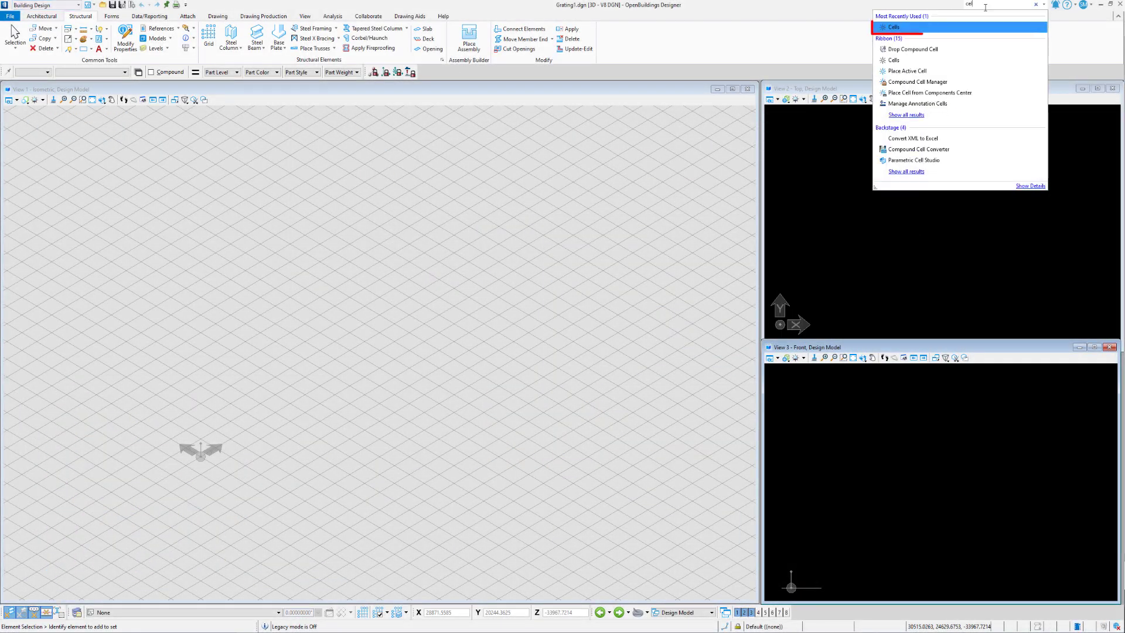
key("Escape")
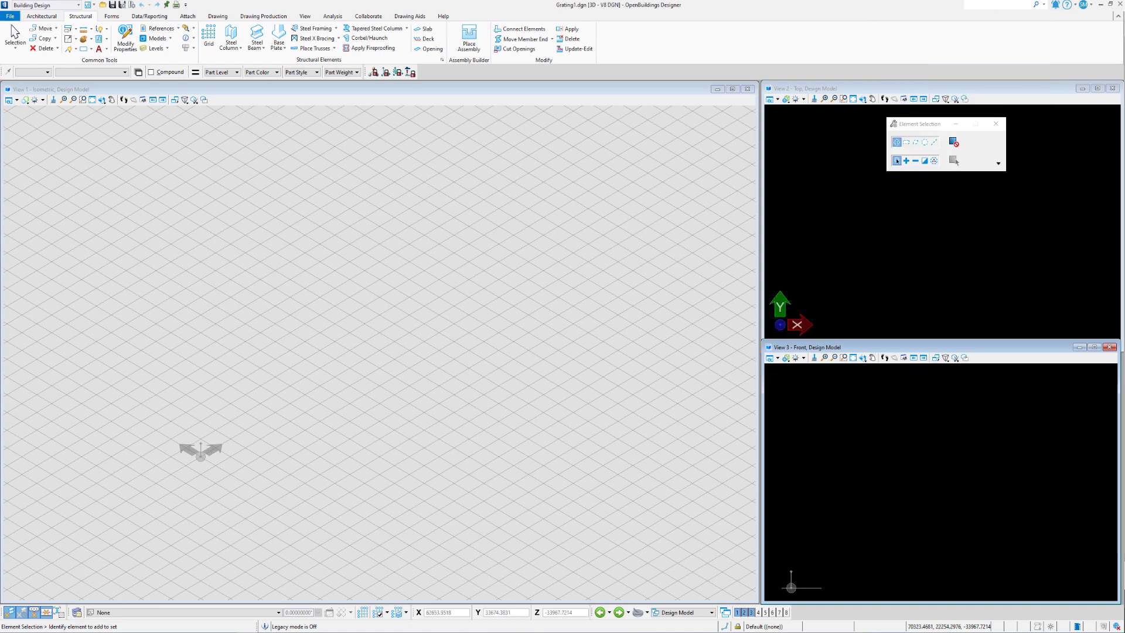
key("Return")
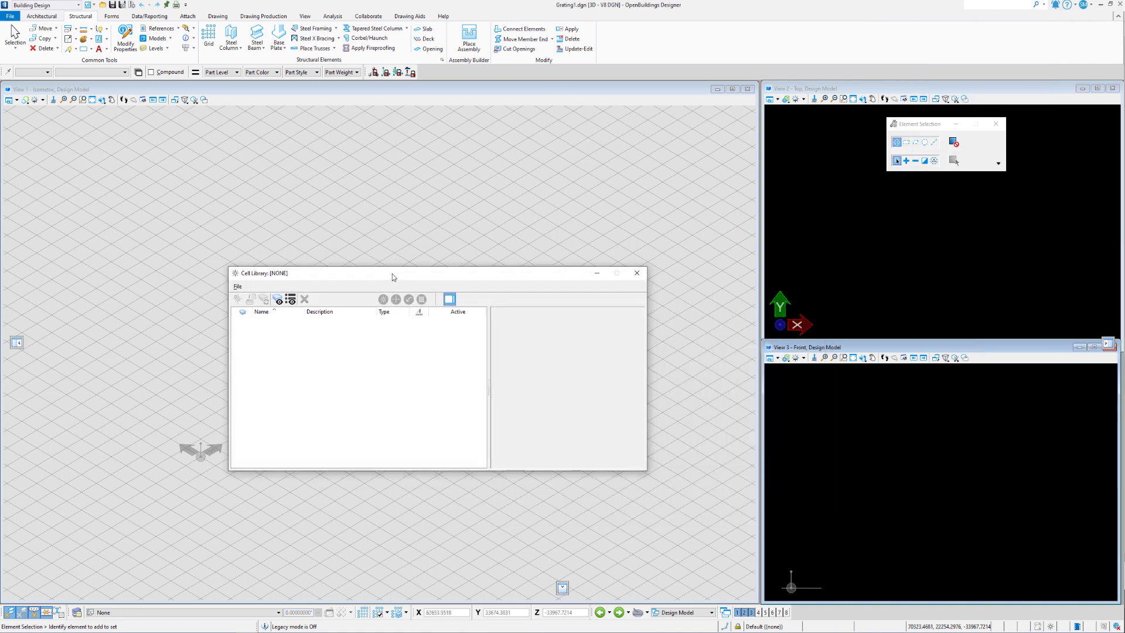
scroll(962, 279, "up", 2)
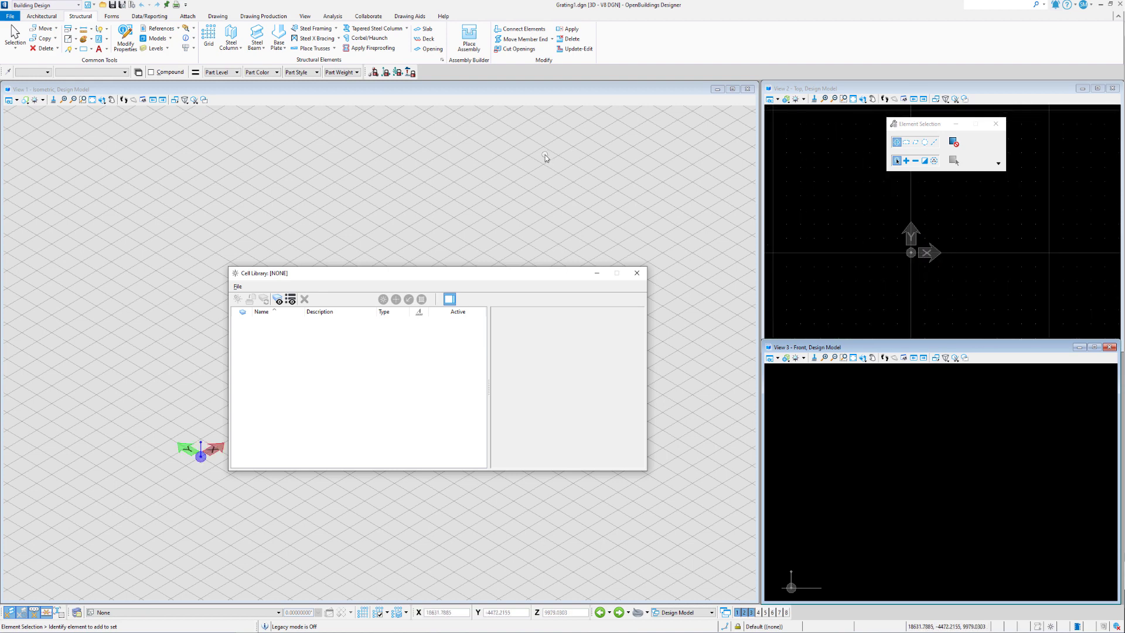
Maximize the top view (View 2) and move the Cell Library dialog to the right
left_click(673, 156)
left_click_drag(900, 128, 918, 467)
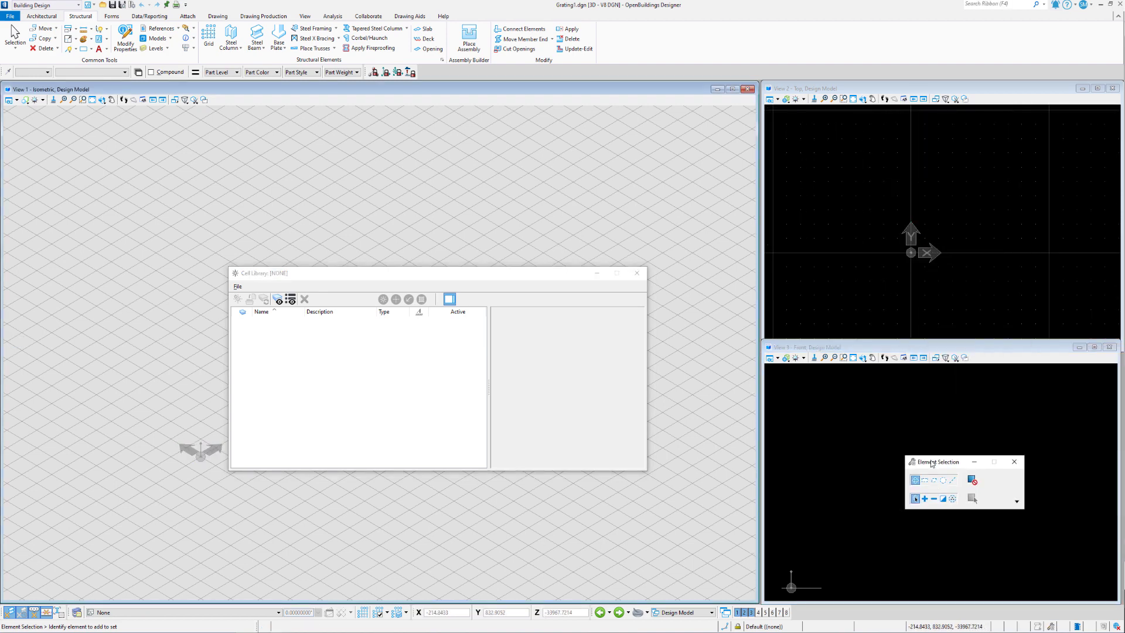
double_click(895, 89)
left_click_drag(443, 277, 699, 204)
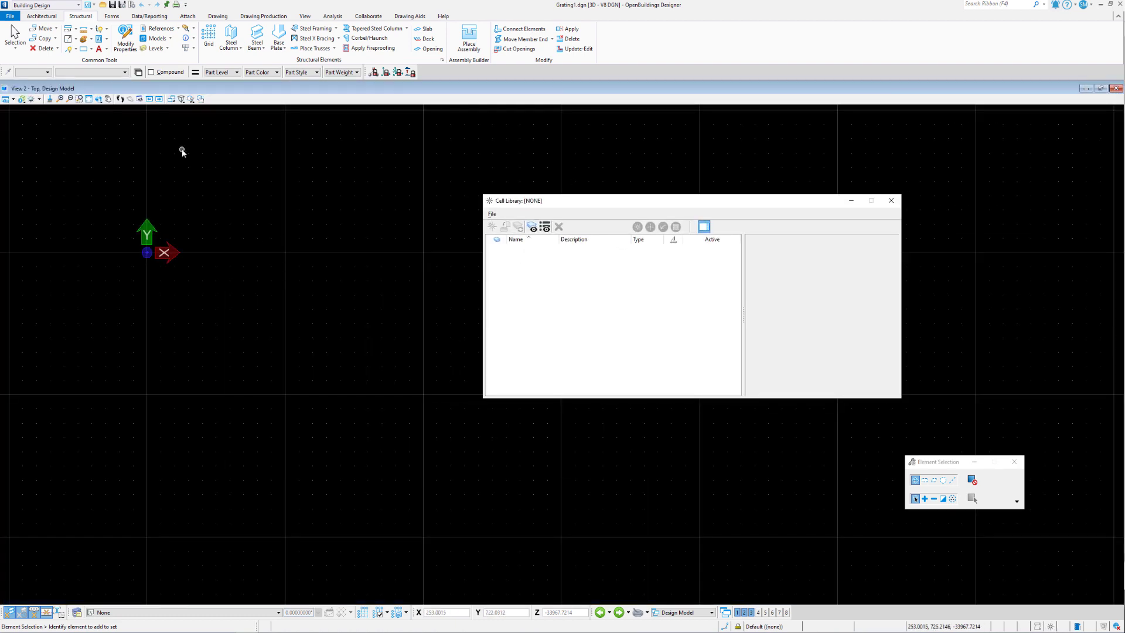
Choose Place Circle by centre with Fill Type set to None
left_click(91, 49)
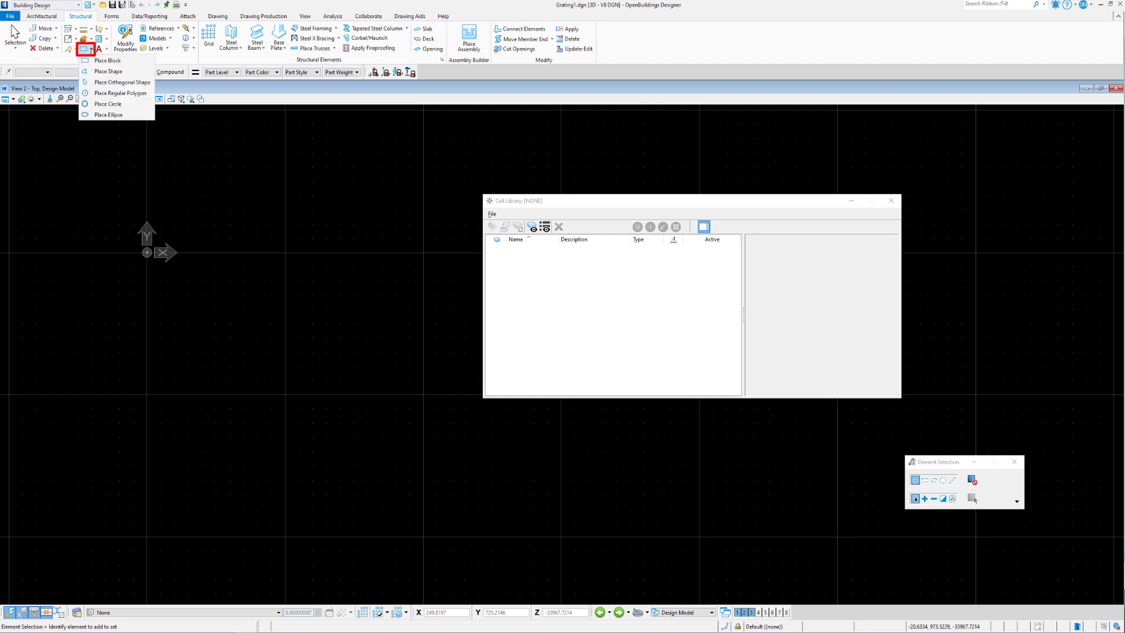
left_click(101, 104)
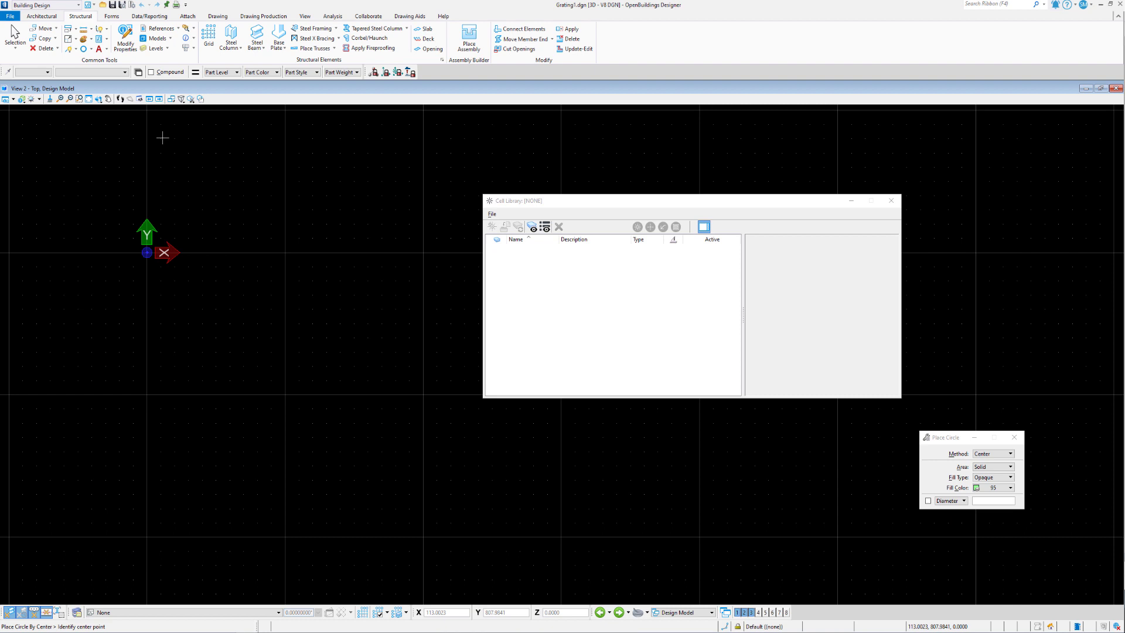
left_click(1000, 476)
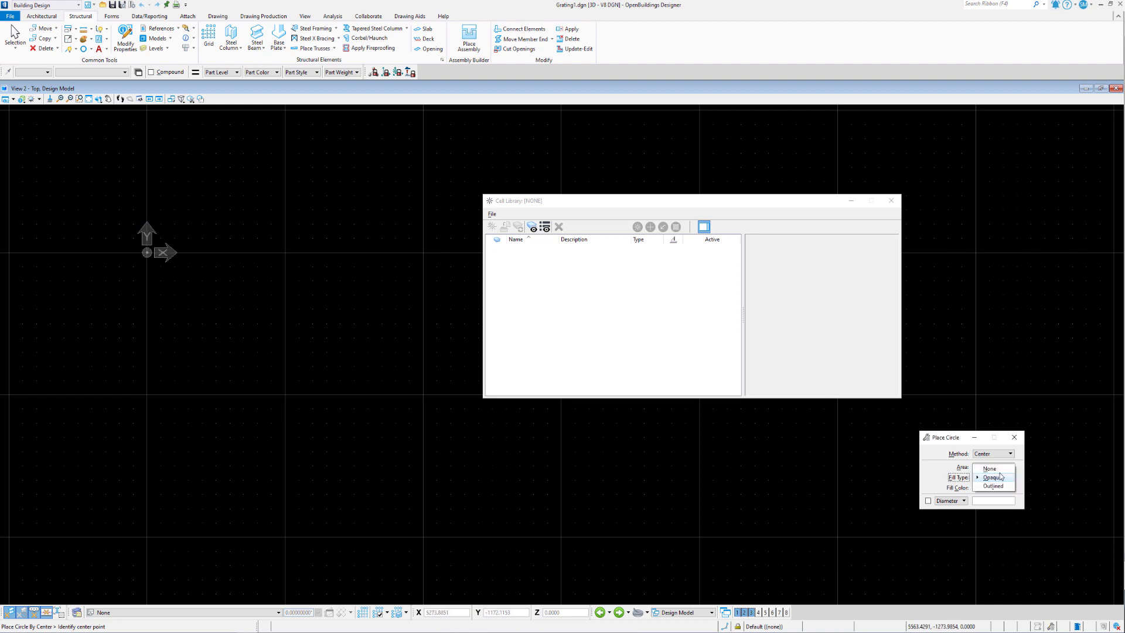
left_click(1000, 470)
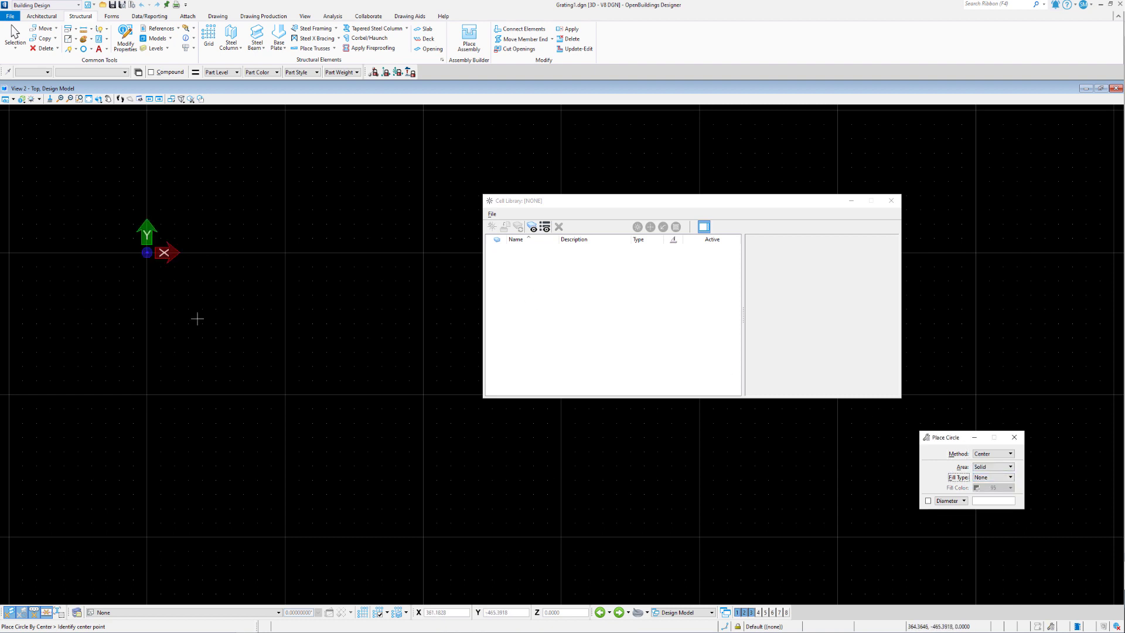
Place the circle centred on the origin with a radius of 5 in AccuDraw
left_click(146, 252)
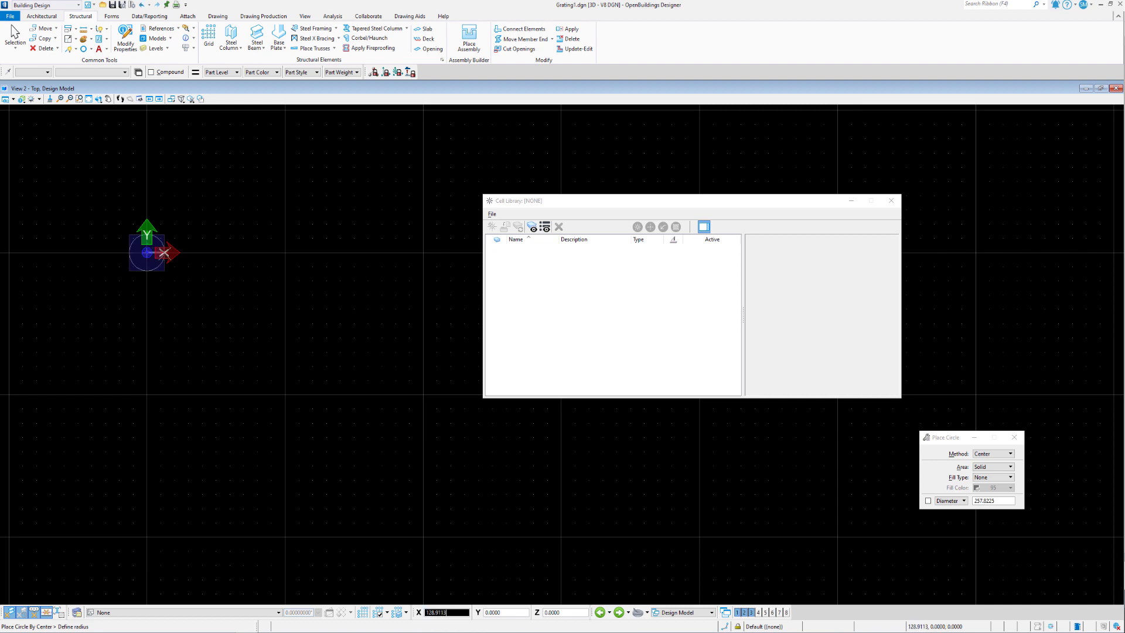
type("10")
key("BackSpace")
key("BackSpace")
type("5")
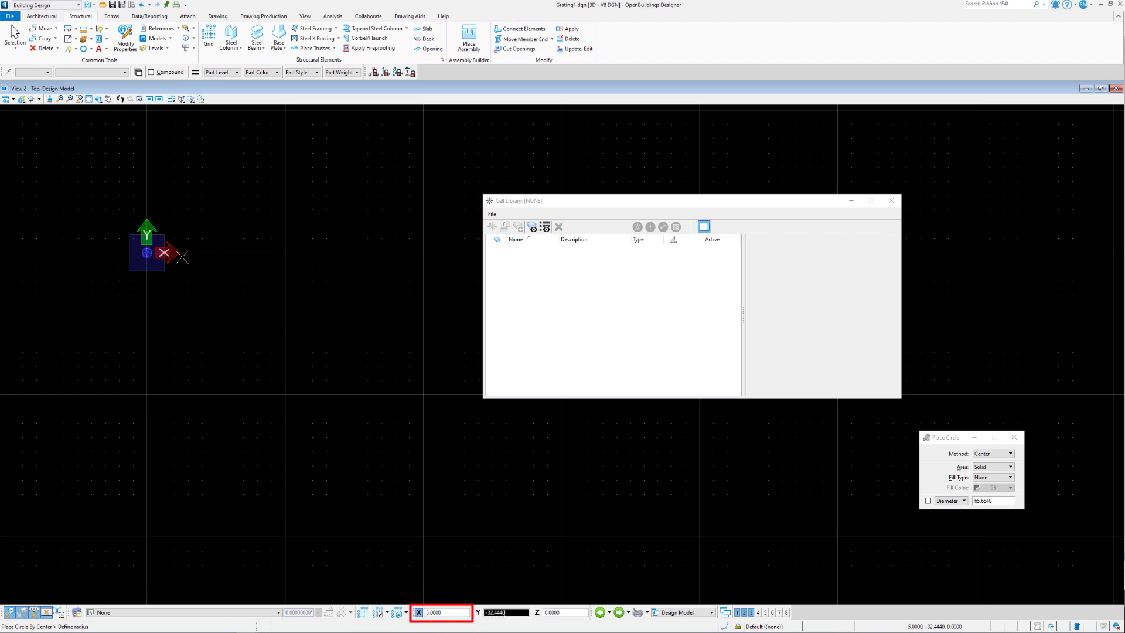
left_click(189, 252)
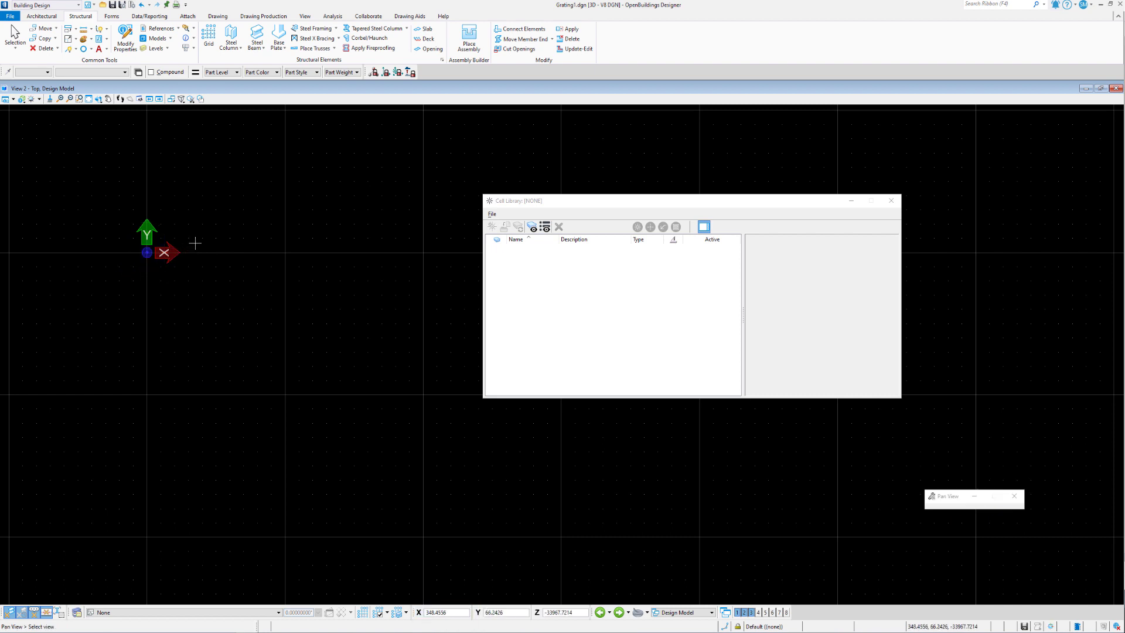
left_click(201, 246)
scroll(201, 246, "up", 3)
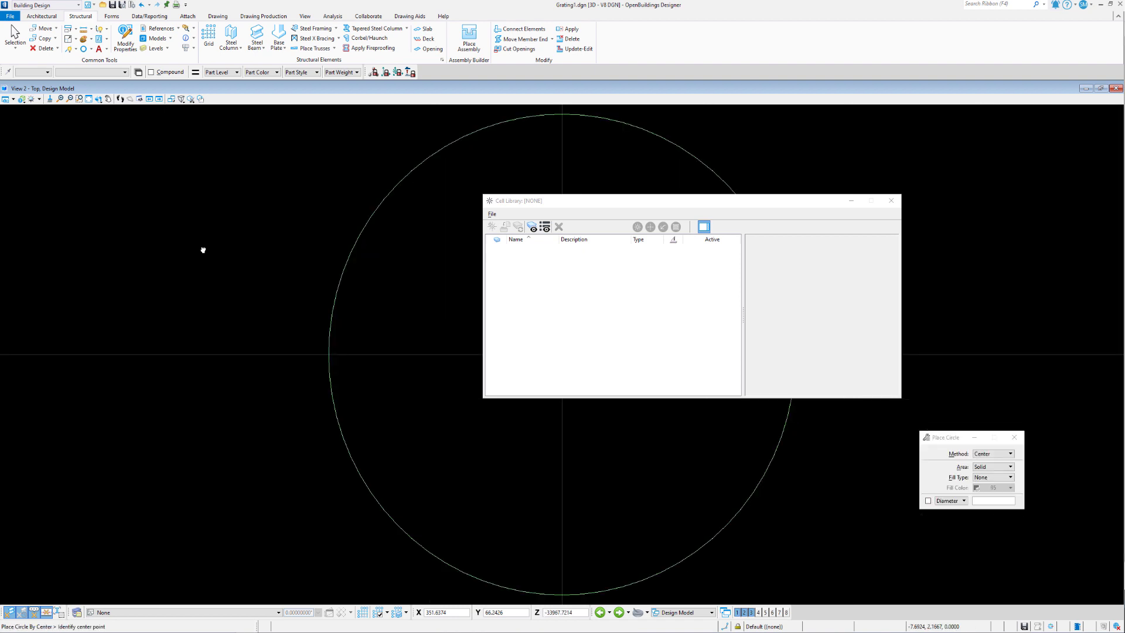
scroll(94, 310, "down", 3)
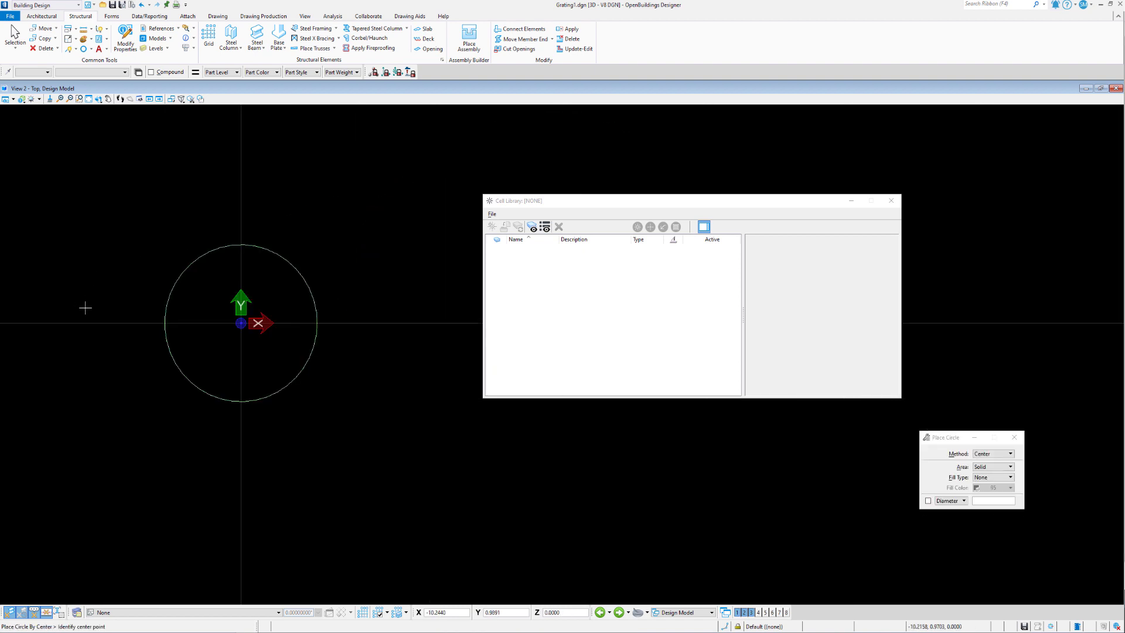
left_click(492, 214)
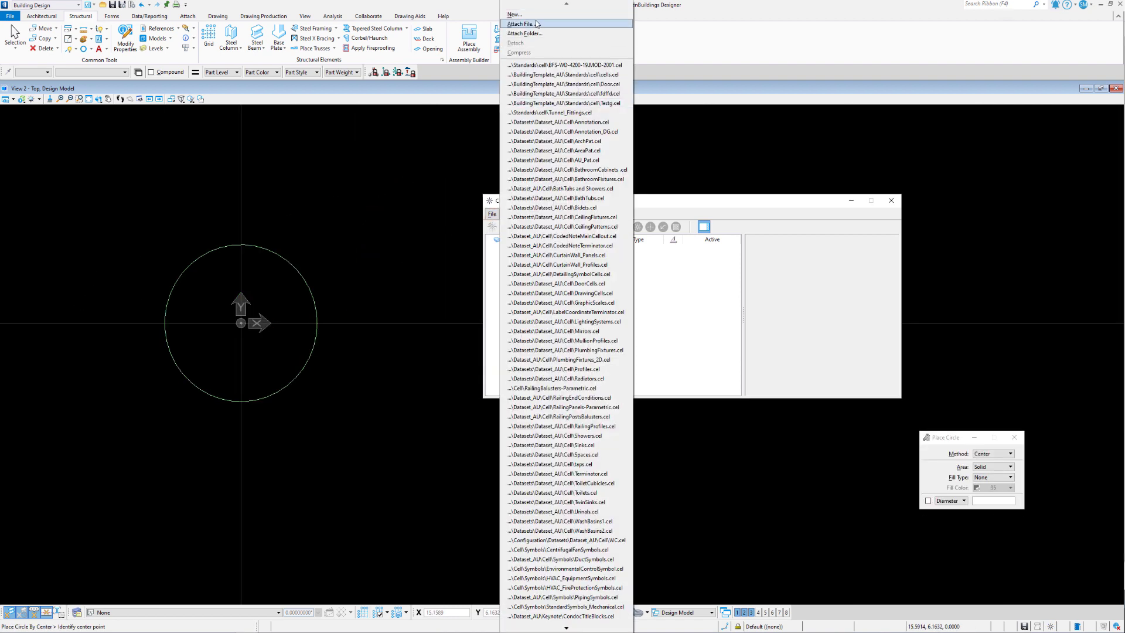
left_click(514, 15)
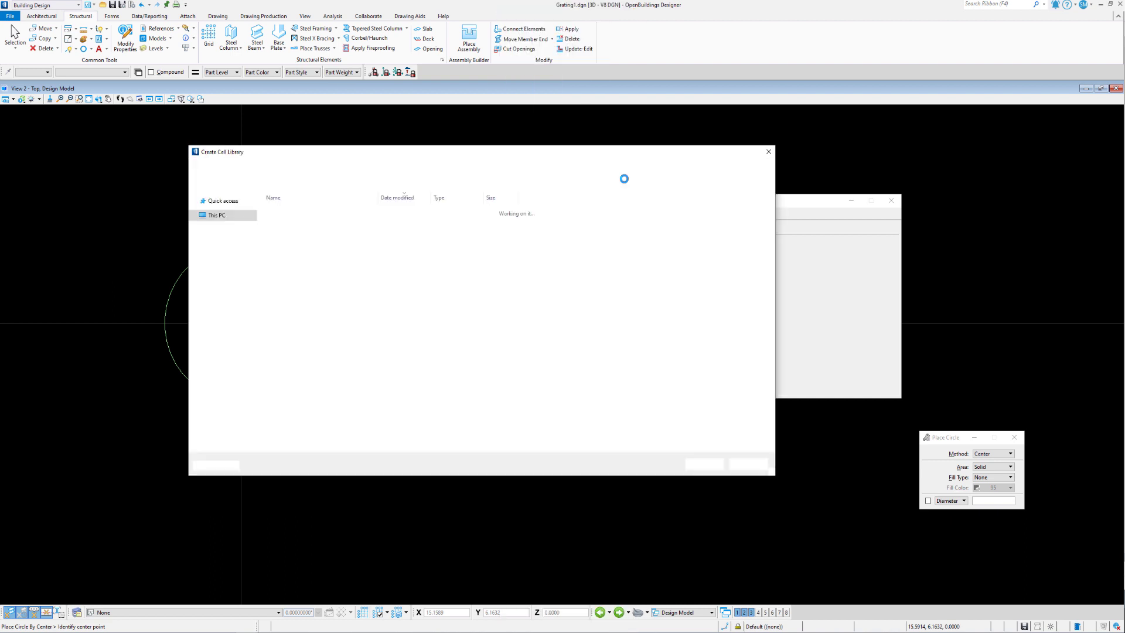
left_click_drag(533, 156, 642, 157)
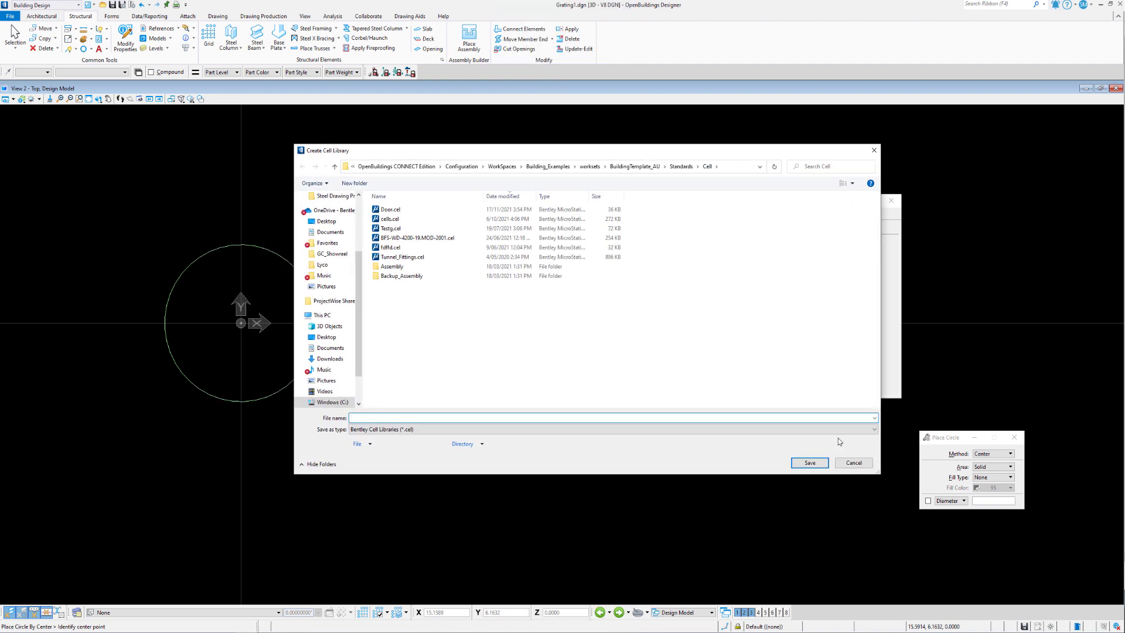
left_click(860, 465)
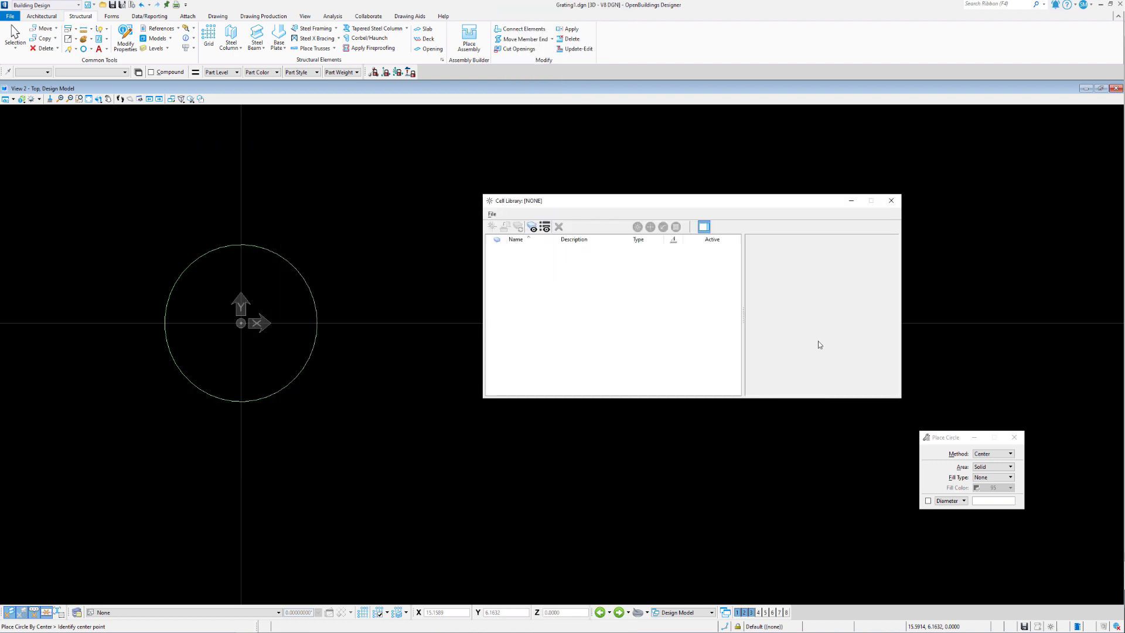
left_click(1013, 1)
type("config")
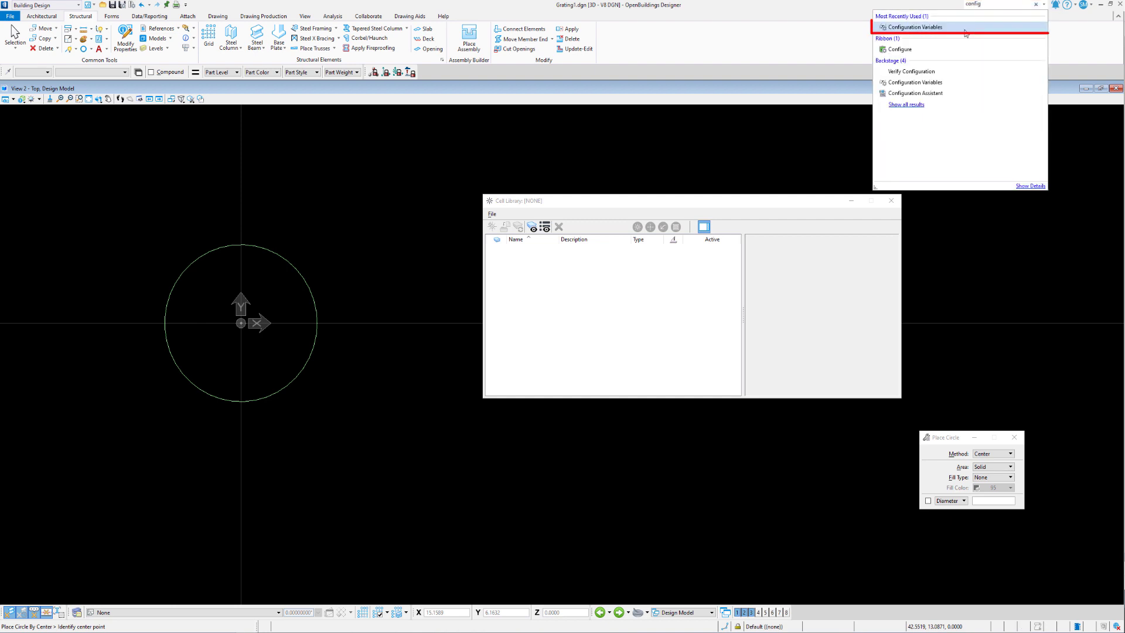
left_click(965, 28)
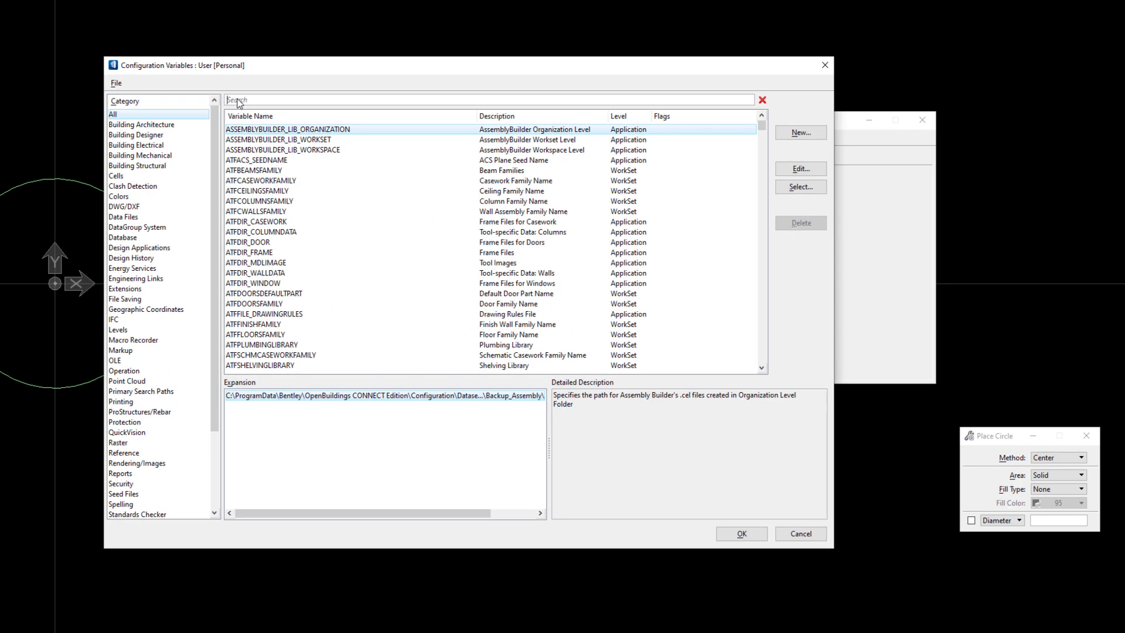
left_click(237, 101)
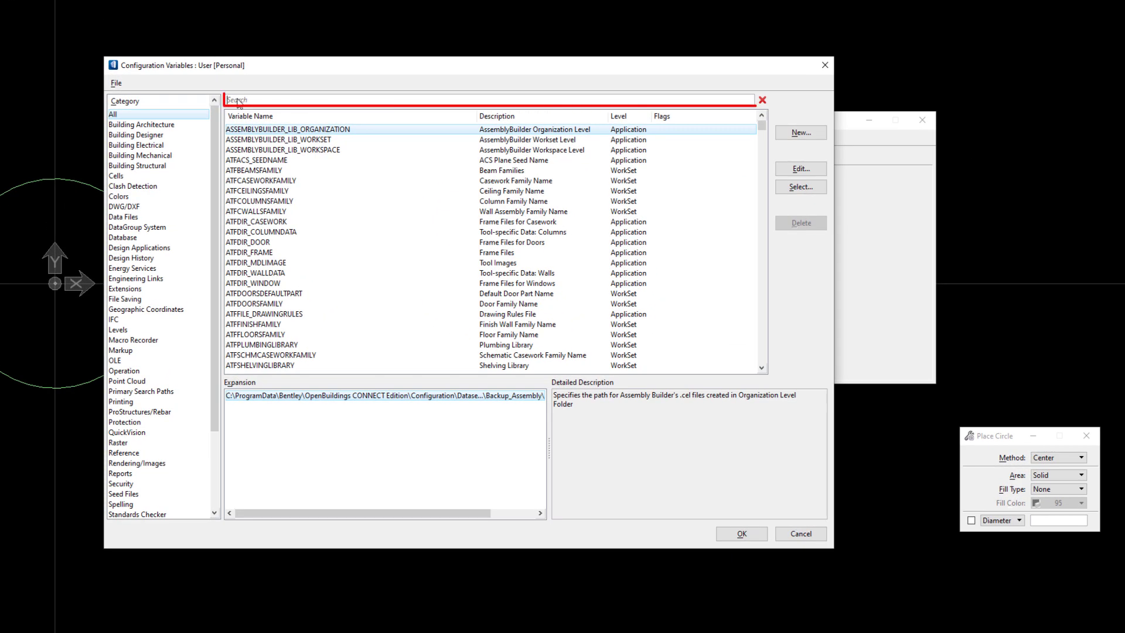
type("cell")
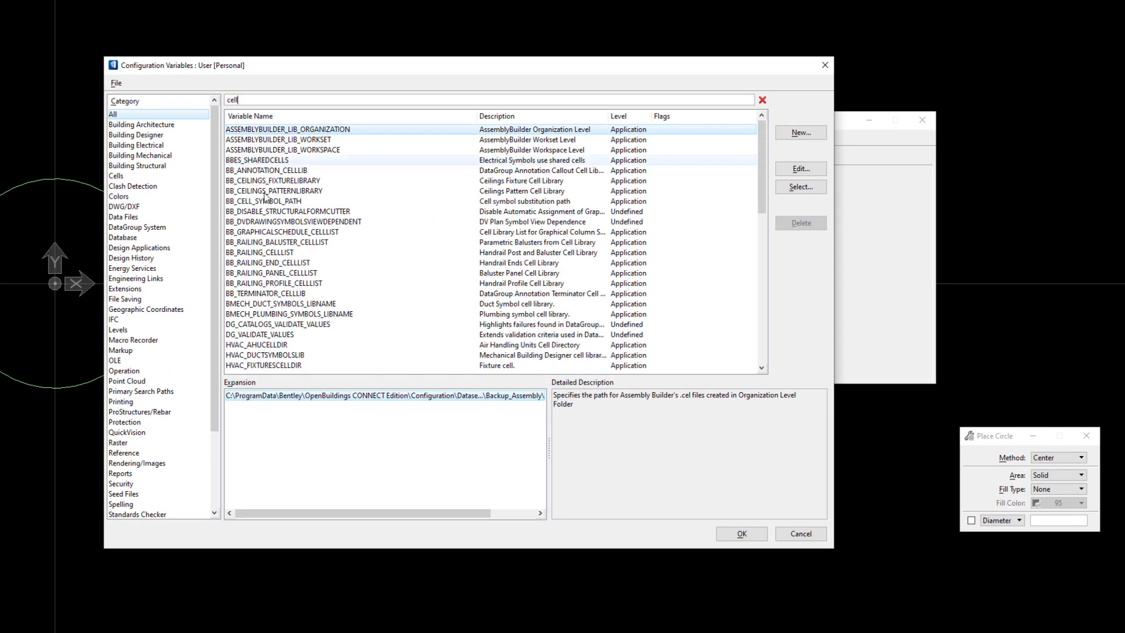
scroll(266, 302, "down", 3)
left_click(258, 283)
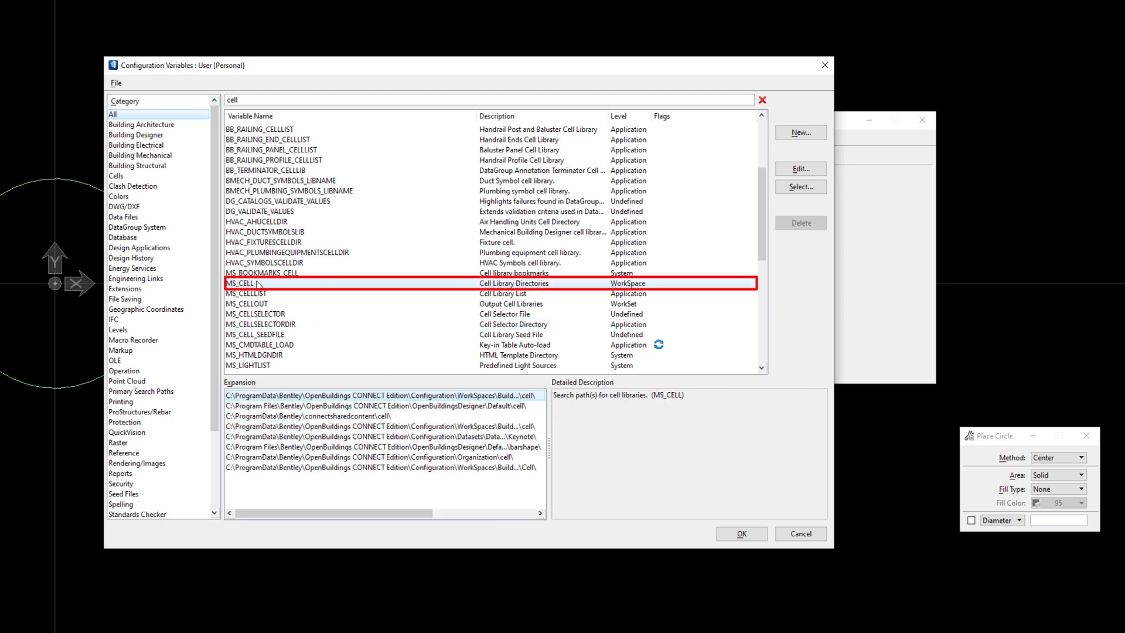
left_click_drag(342, 514, 472, 511)
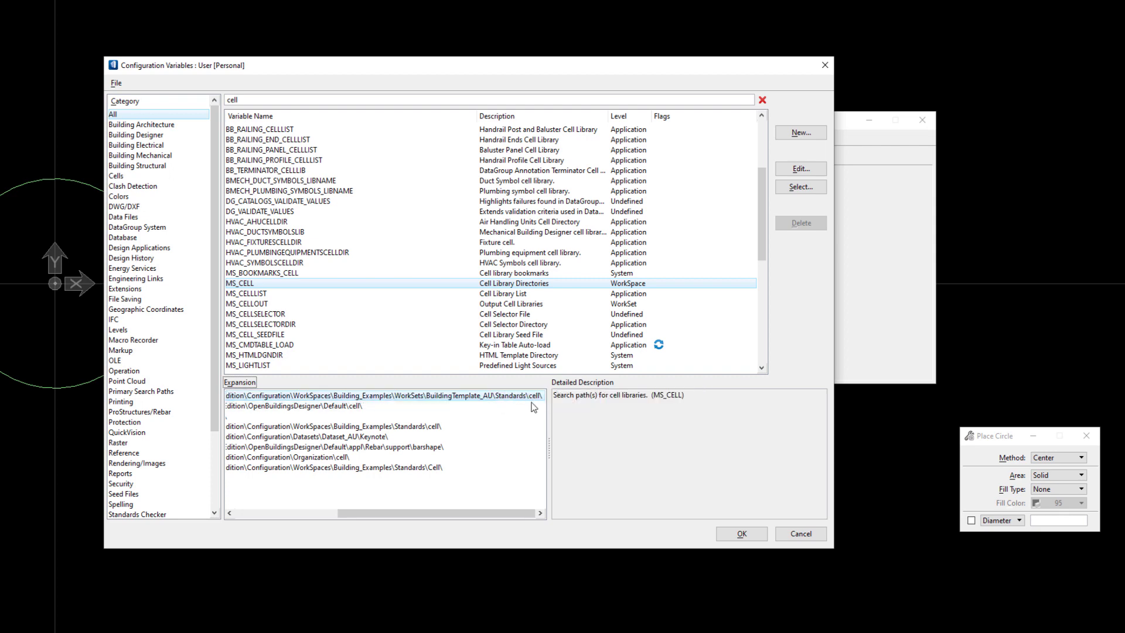
Close Configuration Variables and save a new Grating.cel library in the Standards\Cell folder
left_click(800, 534)
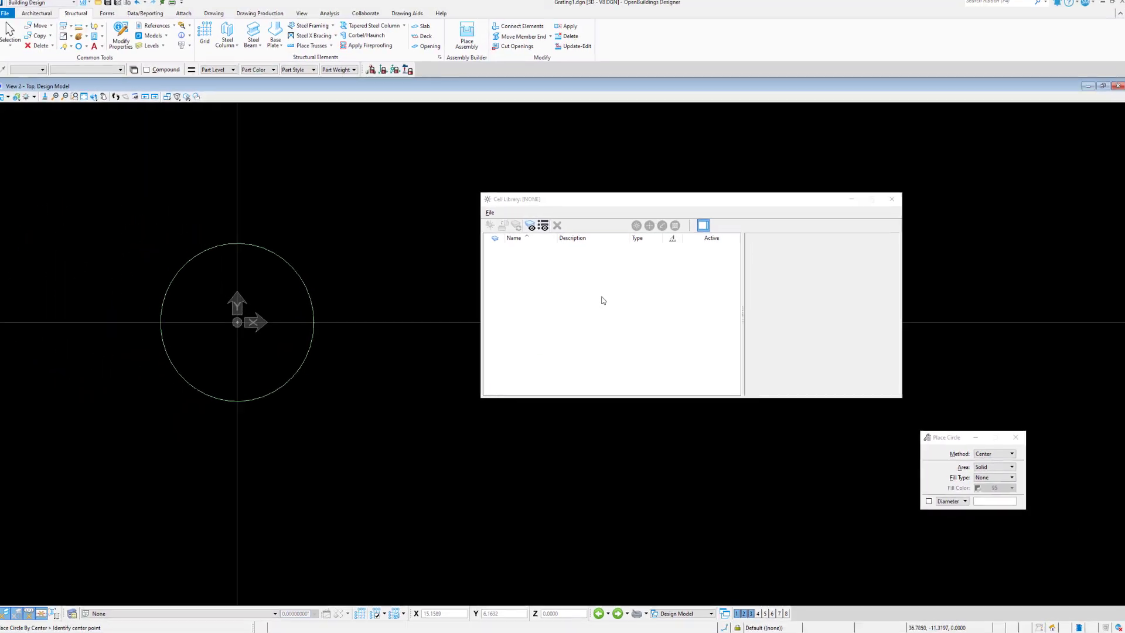
left_click(492, 214)
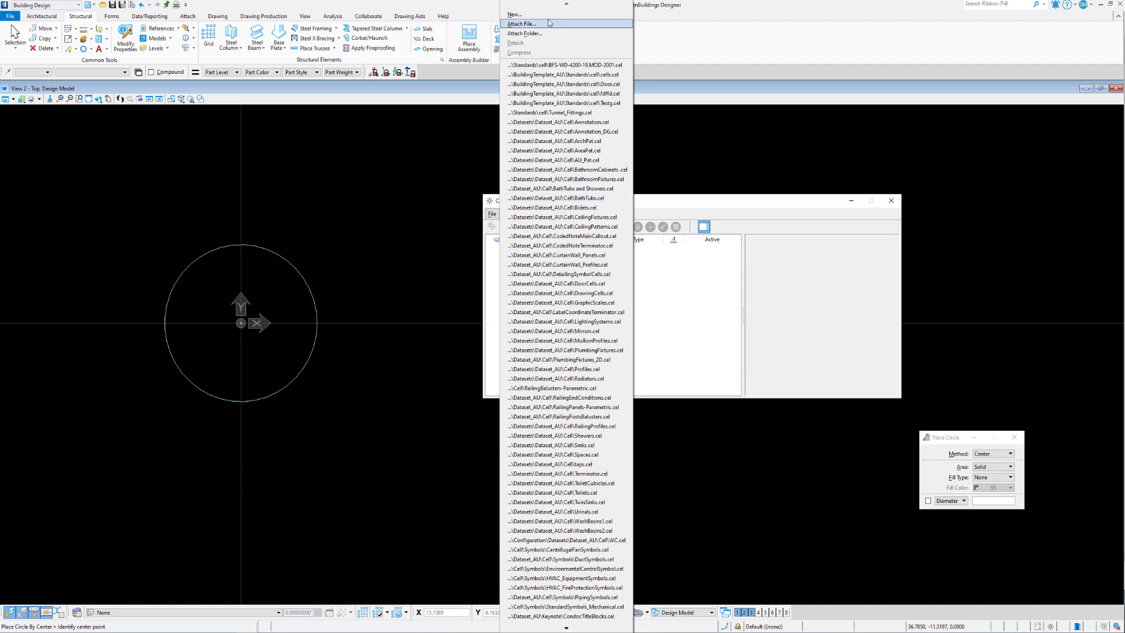
left_click(553, 37)
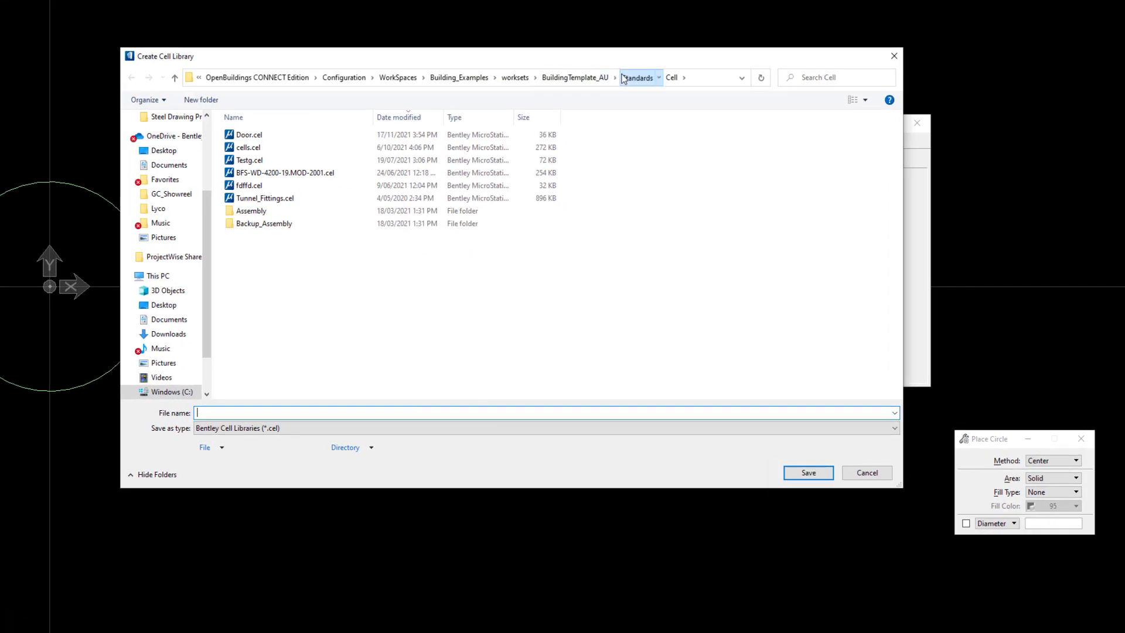
left_click(624, 79)
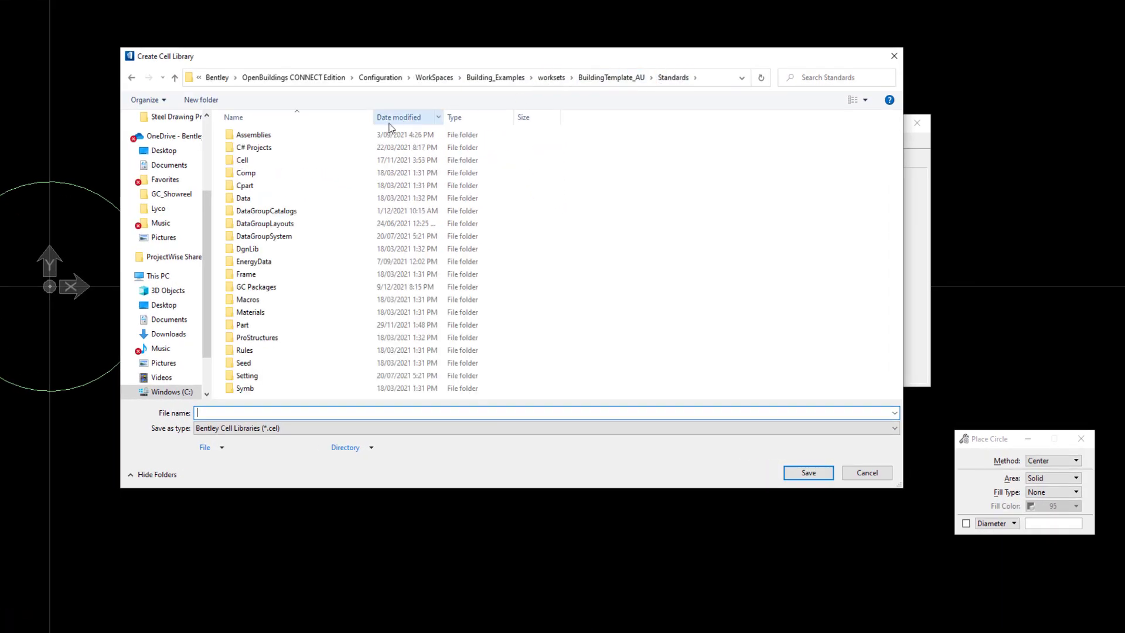
double_click(252, 167)
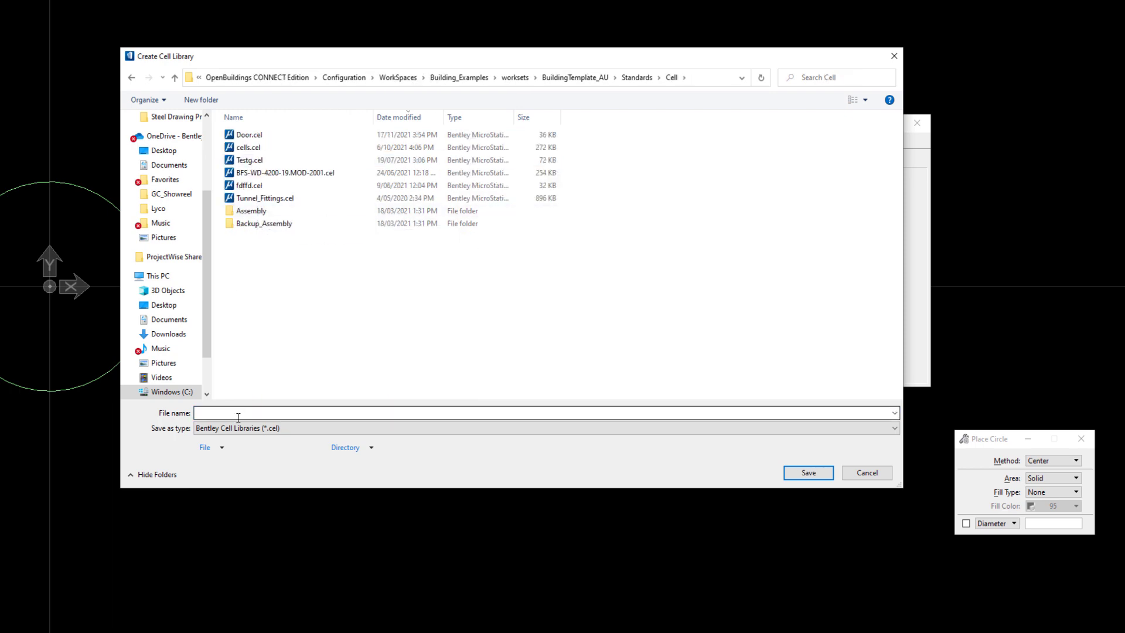
type("Grating")
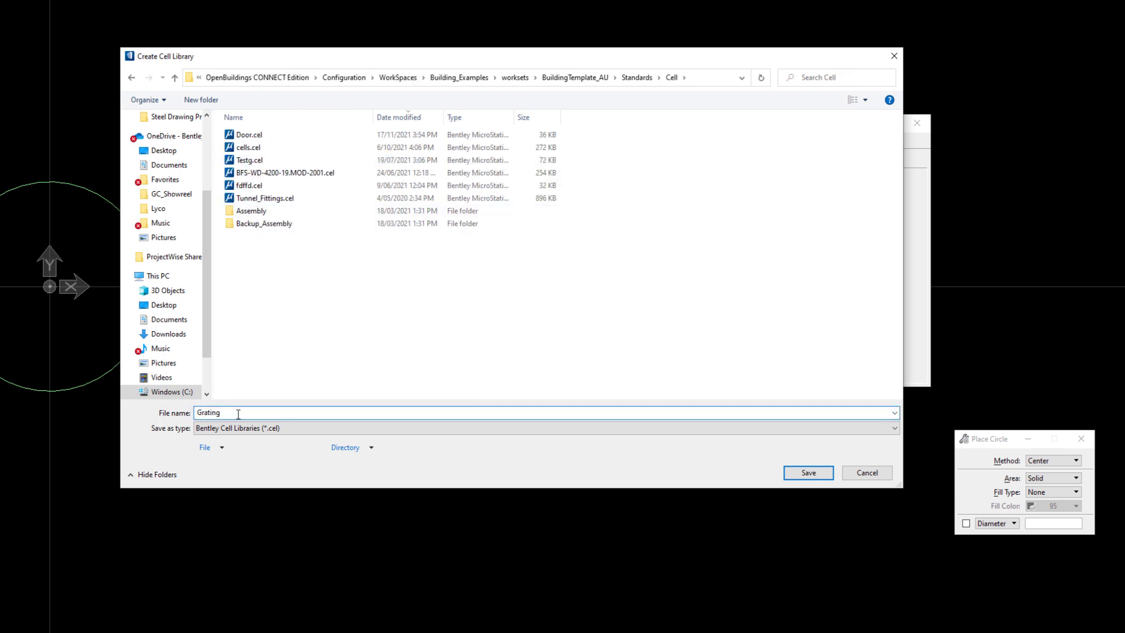
key("Return")
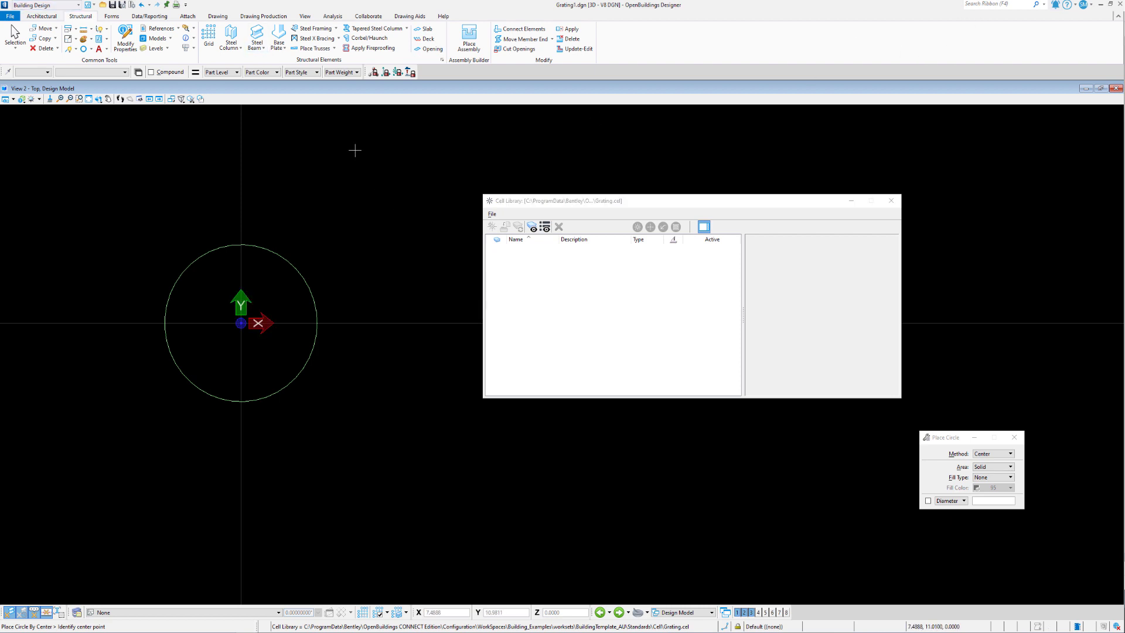
Run Define Cell Origin and set the cell origin at the circle's centre
left_click(980, 6)
type("origin")
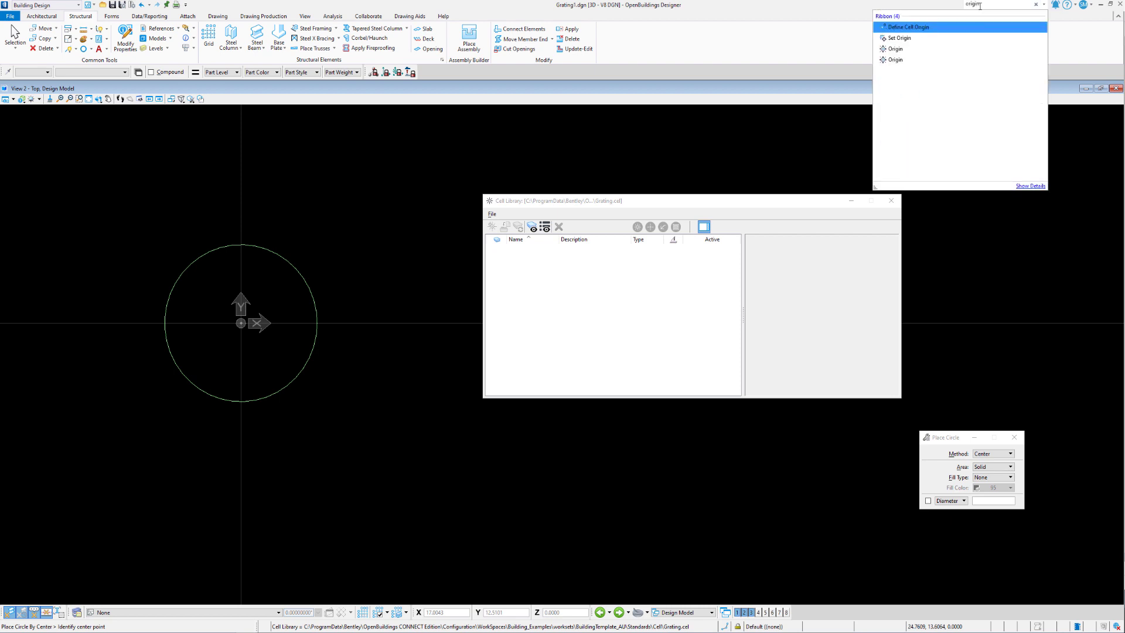
left_click(916, 29)
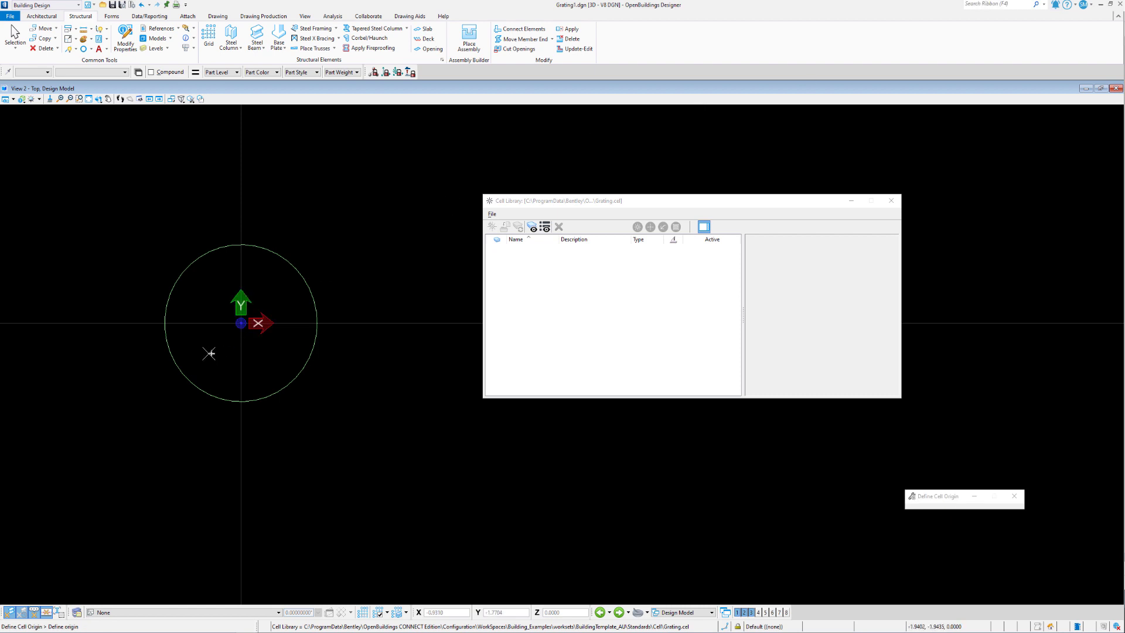
left_click(241, 323)
Select the circle and create the cell 'Grating Cell 1', choosing its cell type
left_click(292, 263)
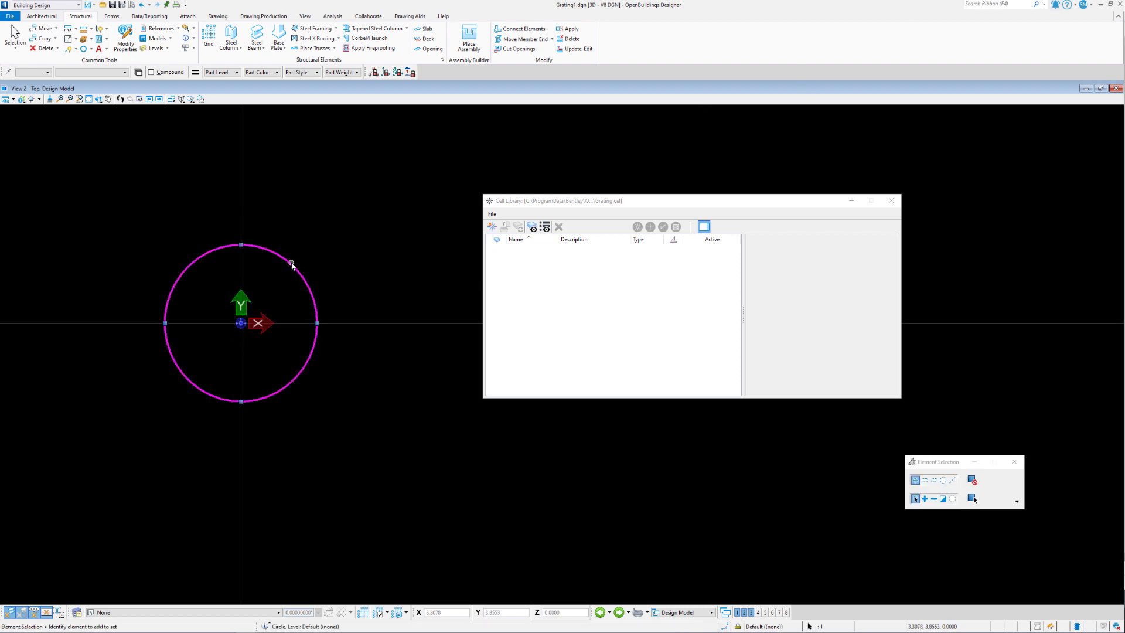
left_click(493, 228)
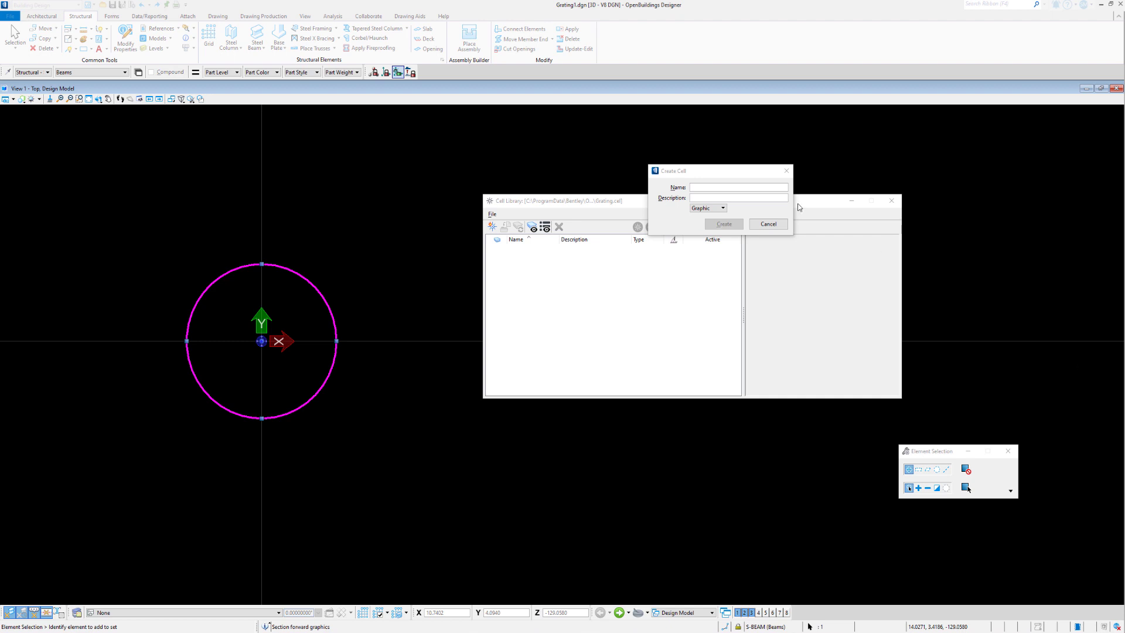
left_click(695, 189)
type("G")
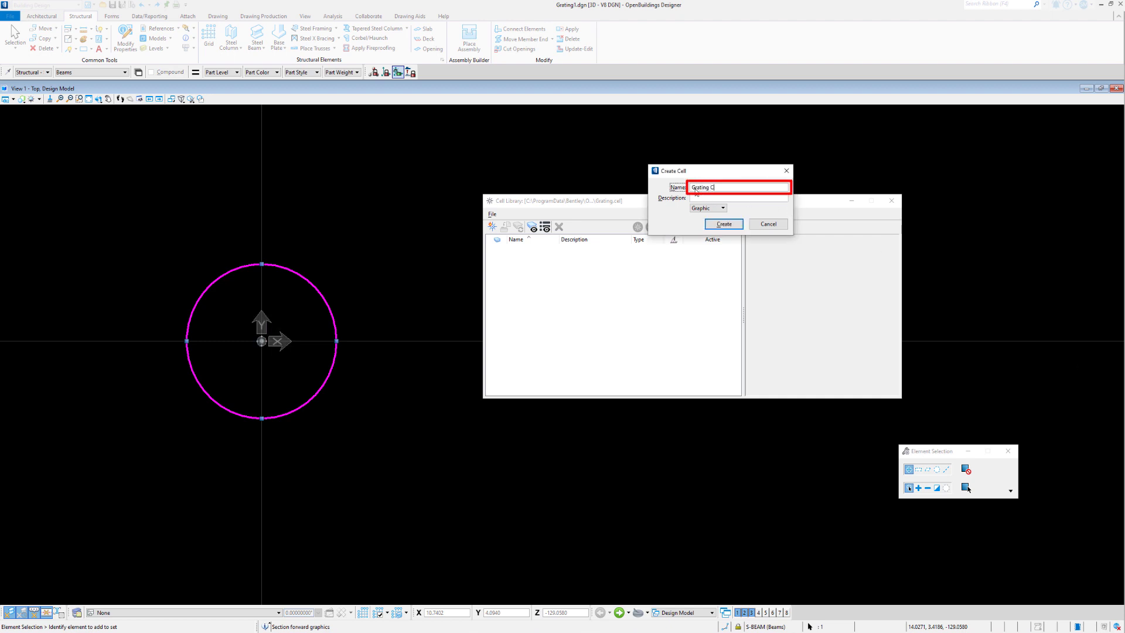
type("rating Cell 1")
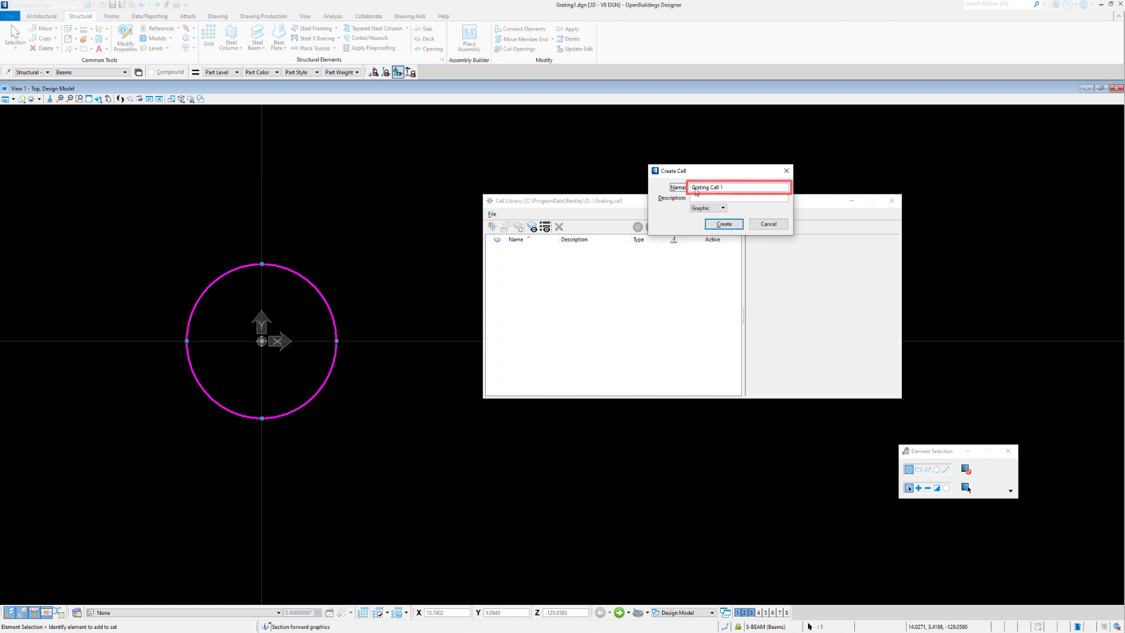
left_click(724, 209)
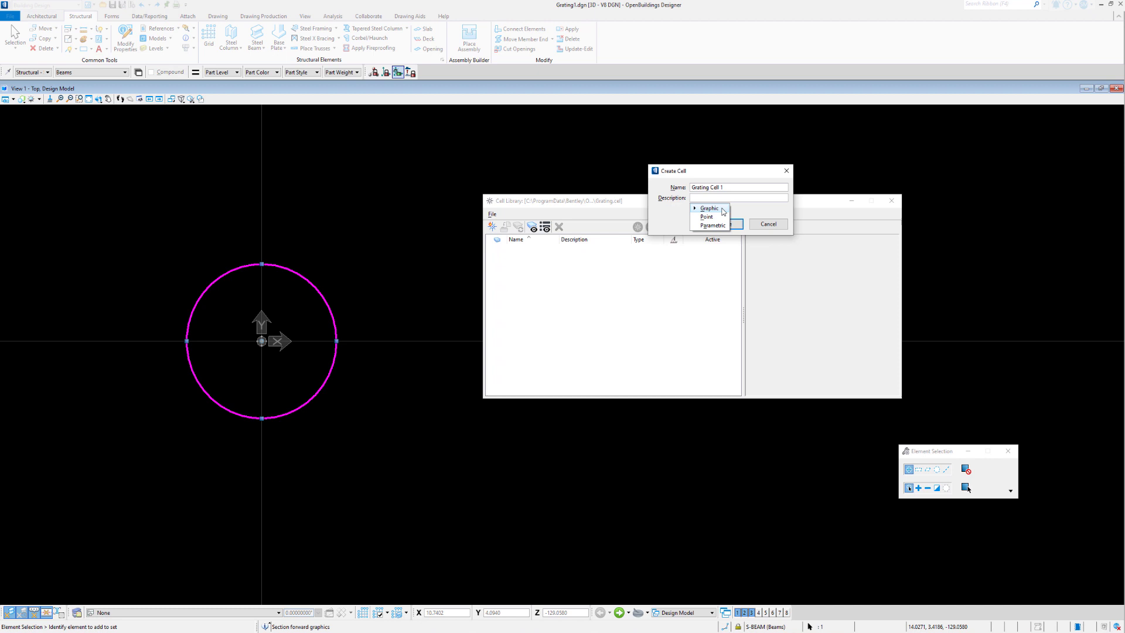
left_click(720, 216)
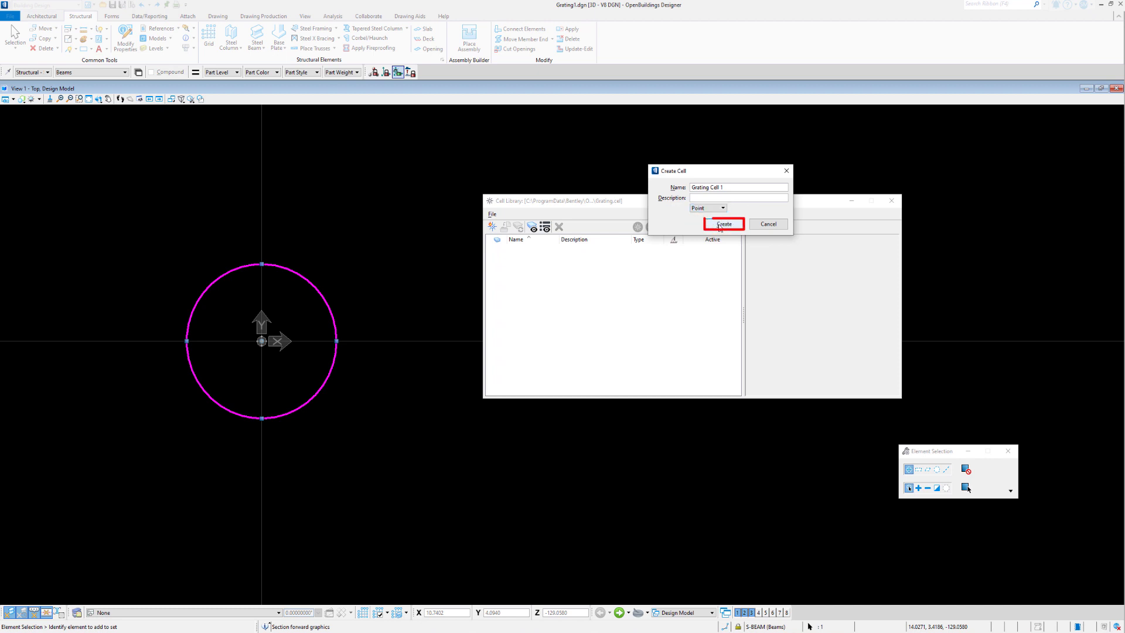
left_click(720, 226)
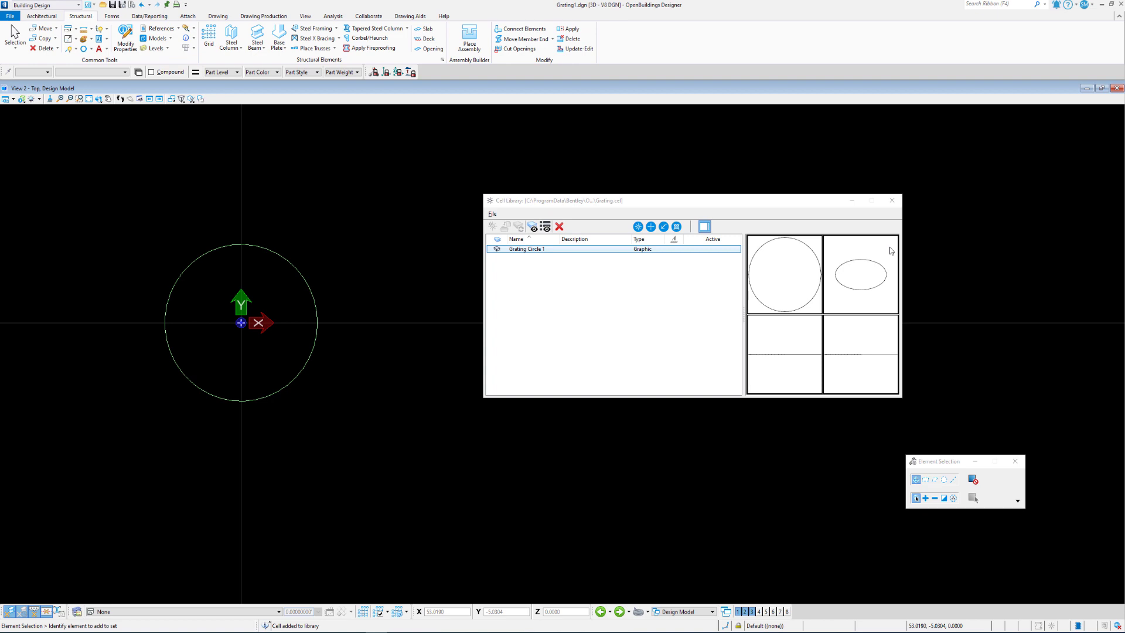
Close the Cell Library, restore the tiled views, and zoom and pan the top view
left_click(892, 201)
left_click(1101, 88)
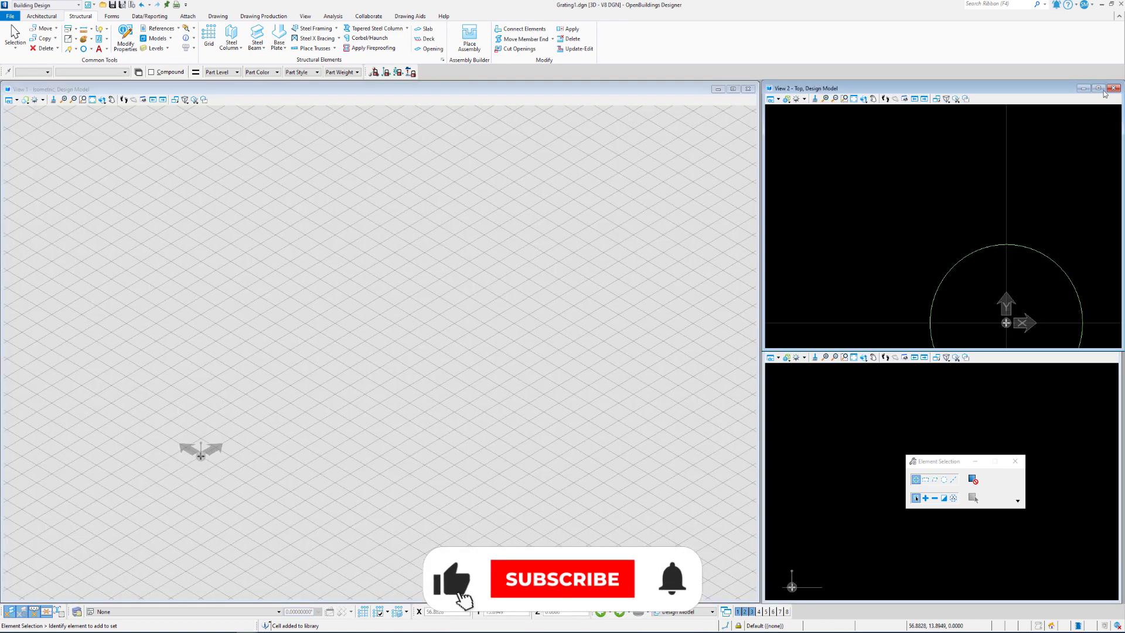
scroll(920, 285, "down", 2)
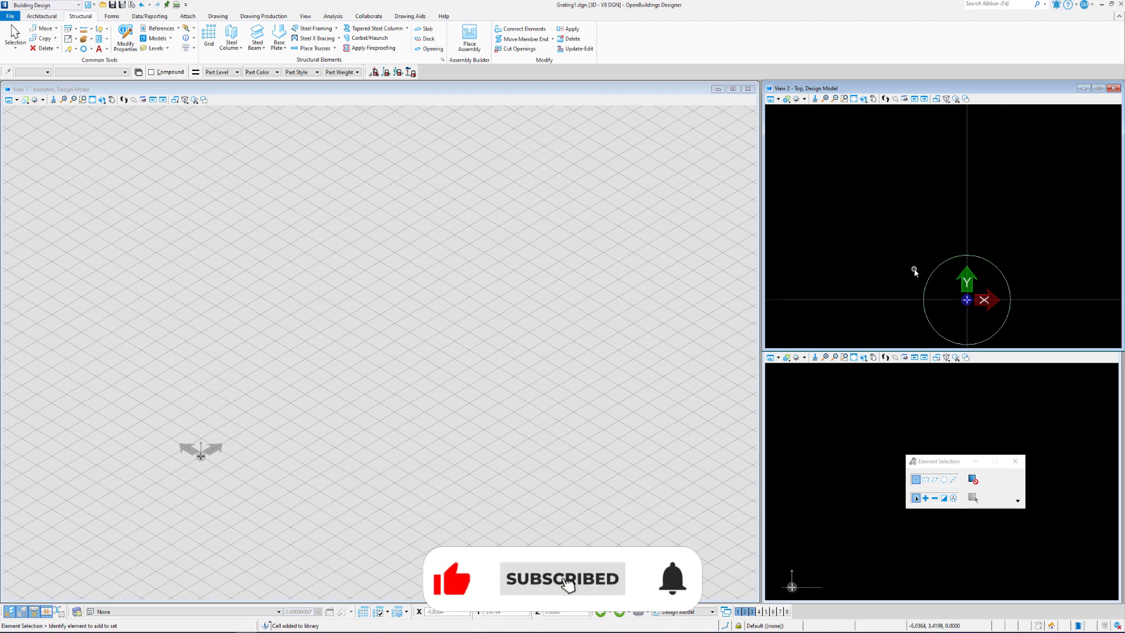
middle_click_drag(935, 222, 909, 326)
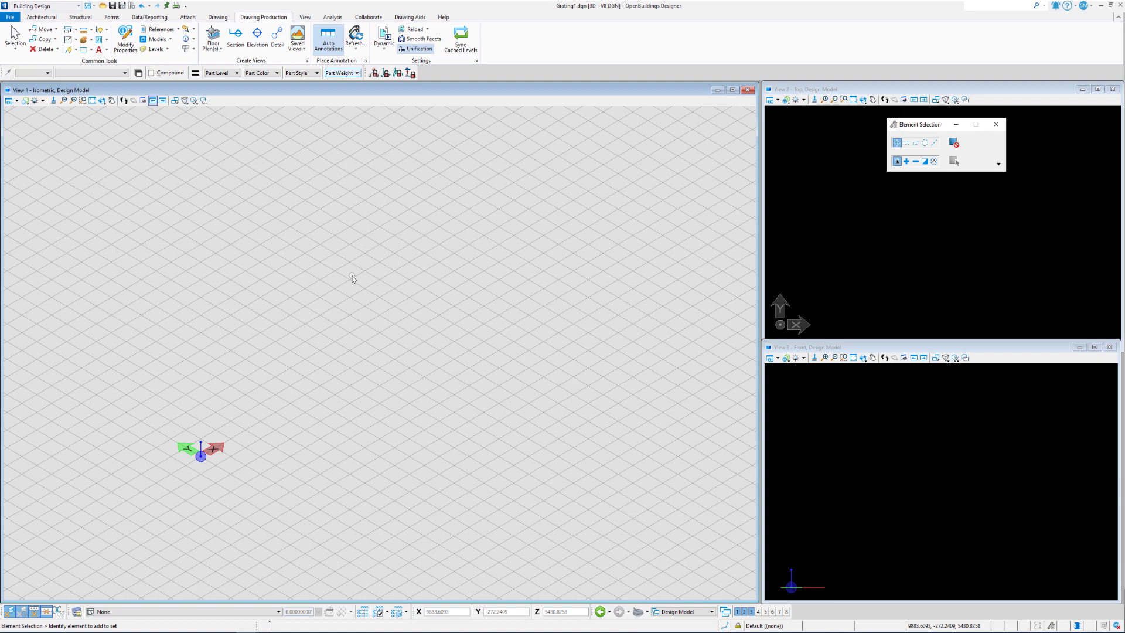
left_click(996, 5)
Filter Configuration Variables on 'materia' and review MS_MATERIAL's expansion search paths
type("config")
key("Return")
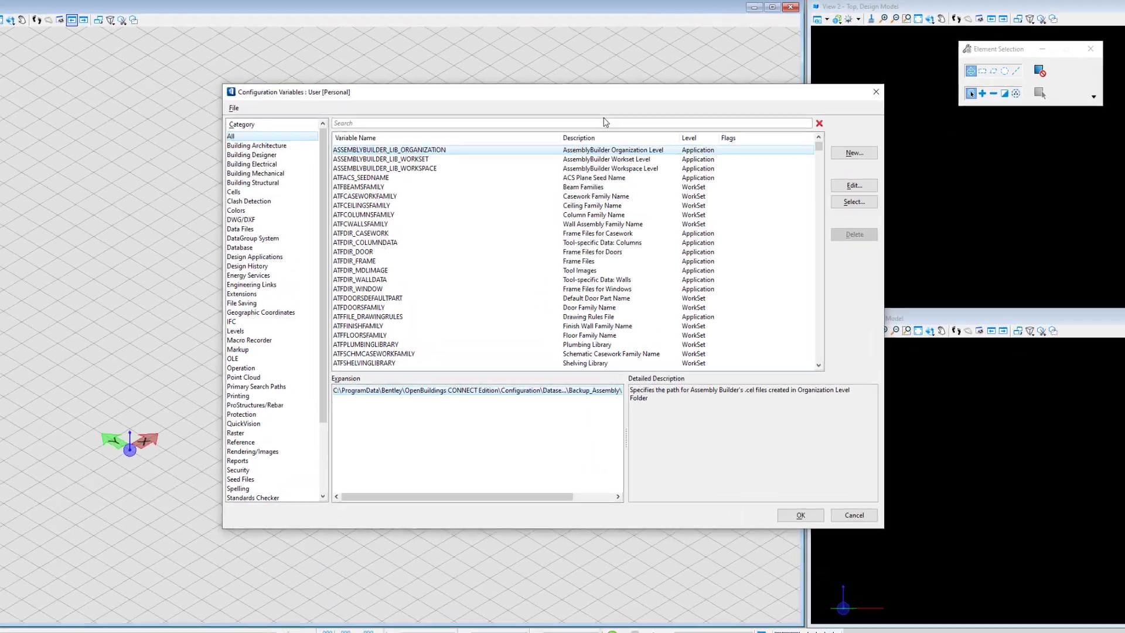
left_click(434, 35)
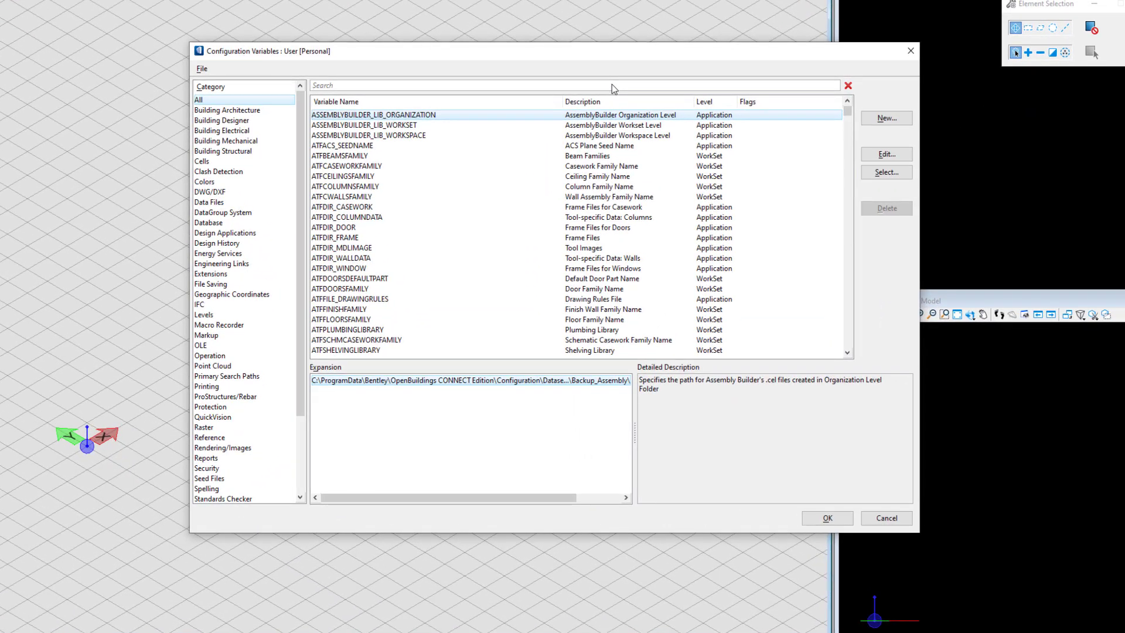
type("materia")
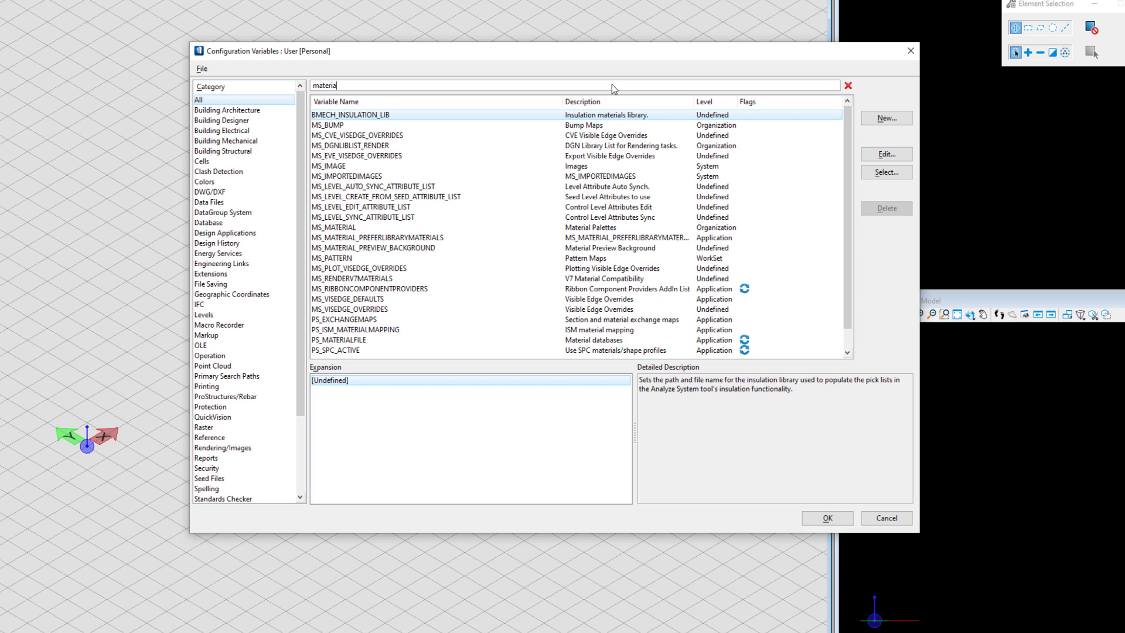
left_click(368, 228)
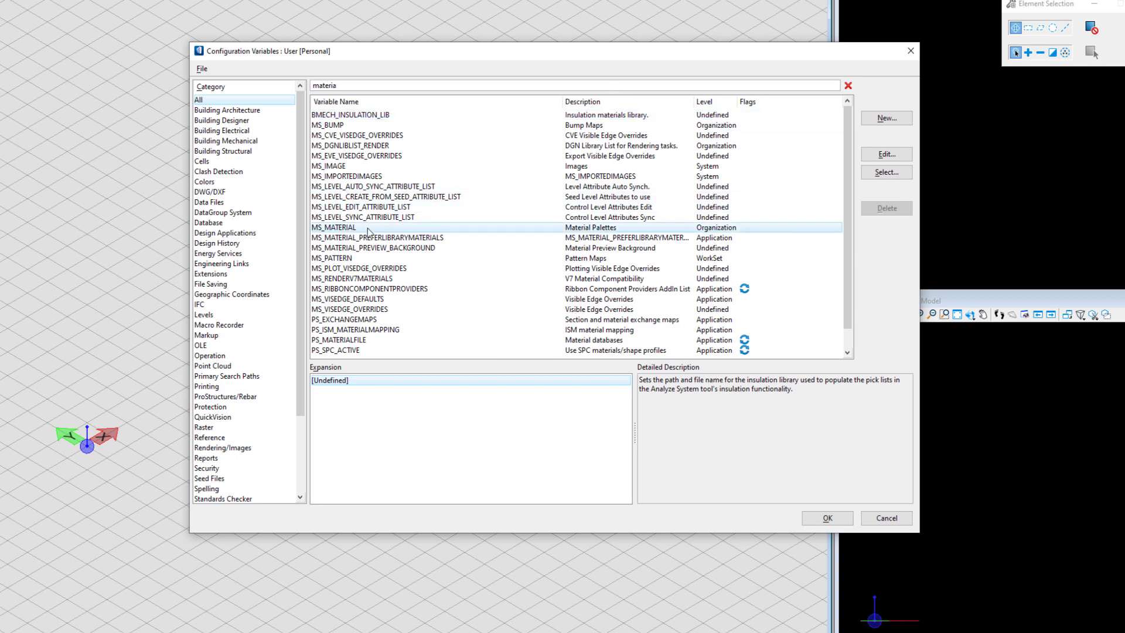
left_click_drag(427, 502, 555, 501)
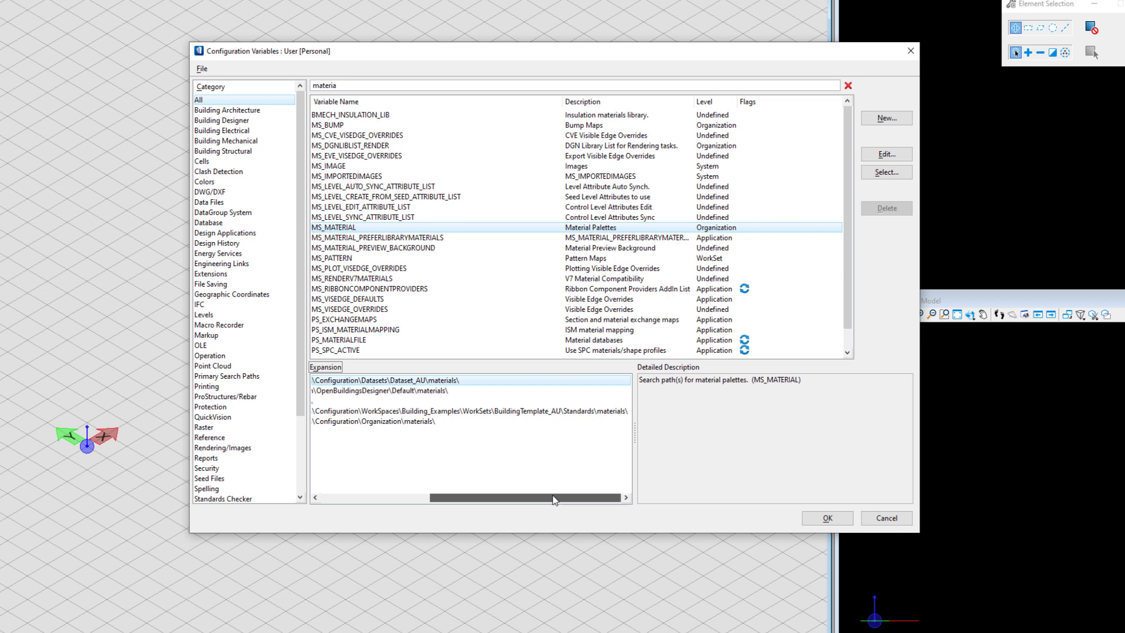
mouse_move(554, 499)
left_mouse_down()
mouse_move(525, 500)
mouse_move(555, 502)
left_mouse_up()
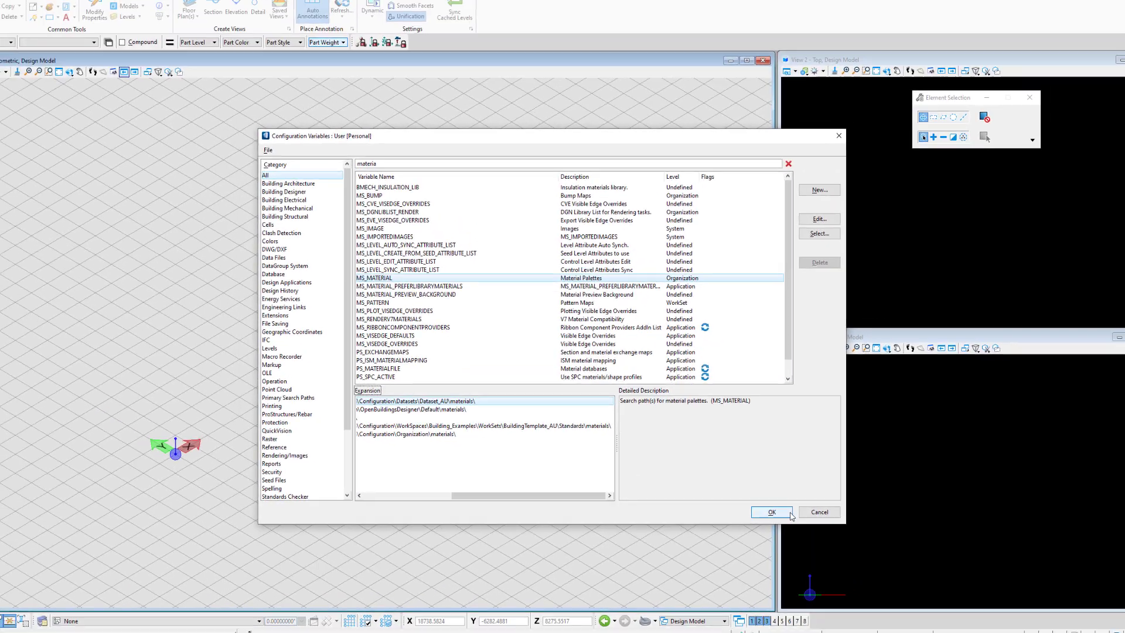
Open project_materials.dgnlib from BuildingTemplate_AU\Standards\Materials, accepting the WorkSet alert
left_click(824, 518)
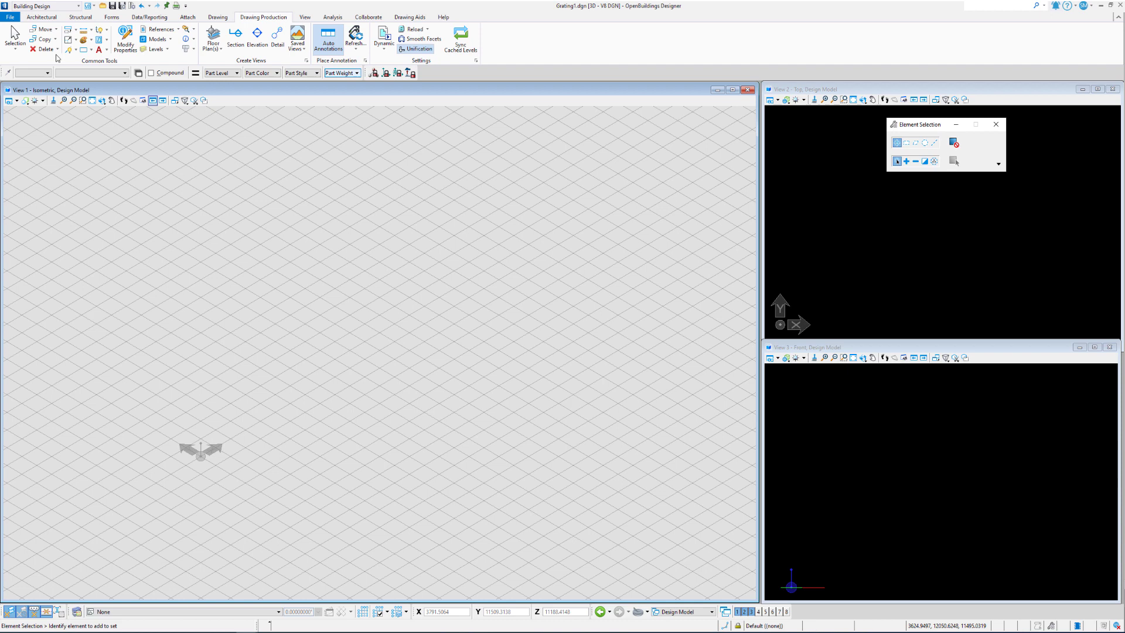
key("ctrl+o")
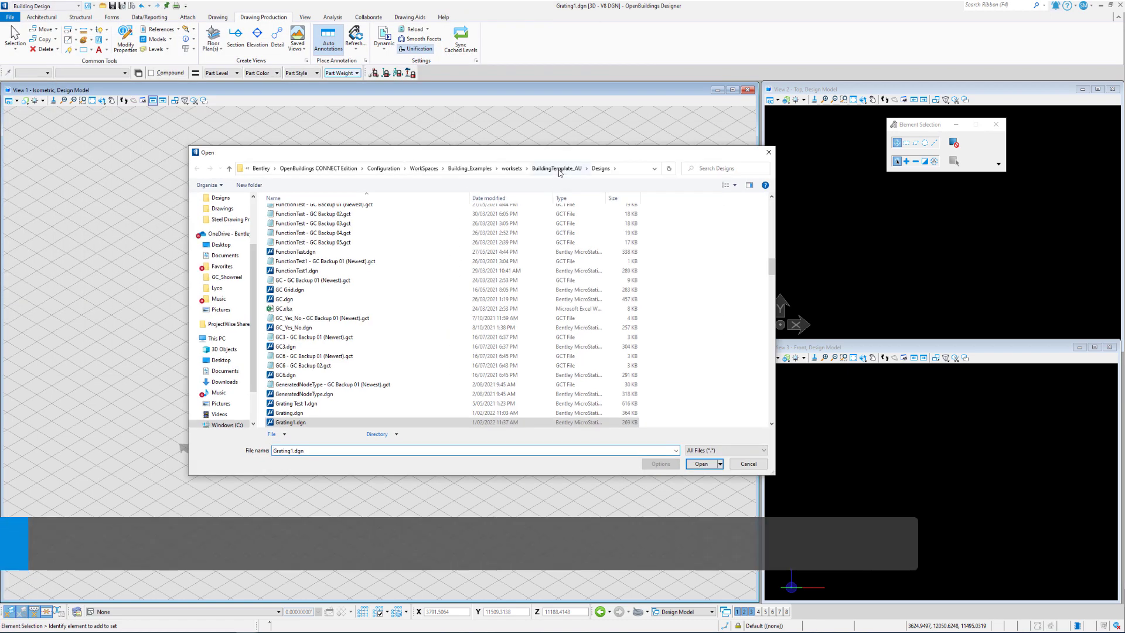
left_click(557, 169)
left_click(295, 259)
double_click(295, 259)
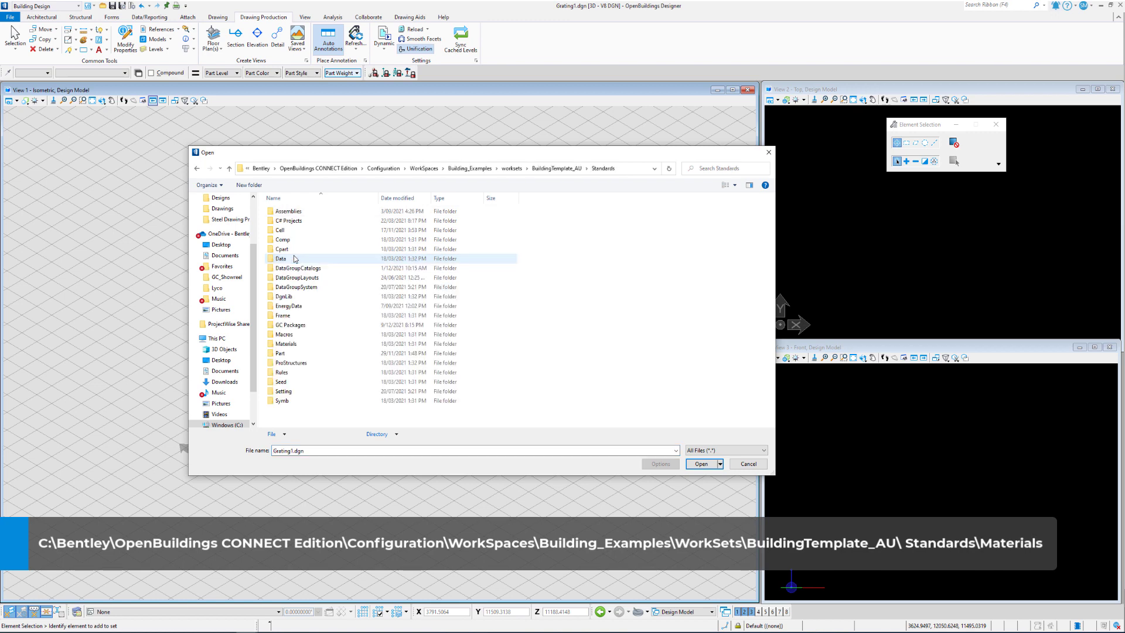
double_click(286, 344)
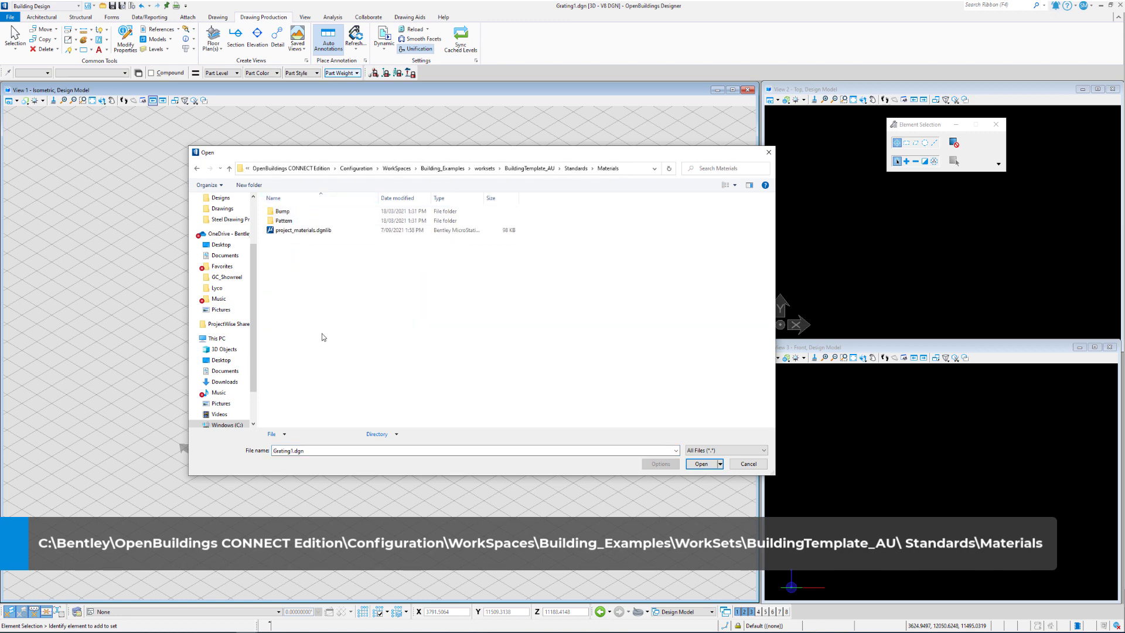
double_click(305, 230)
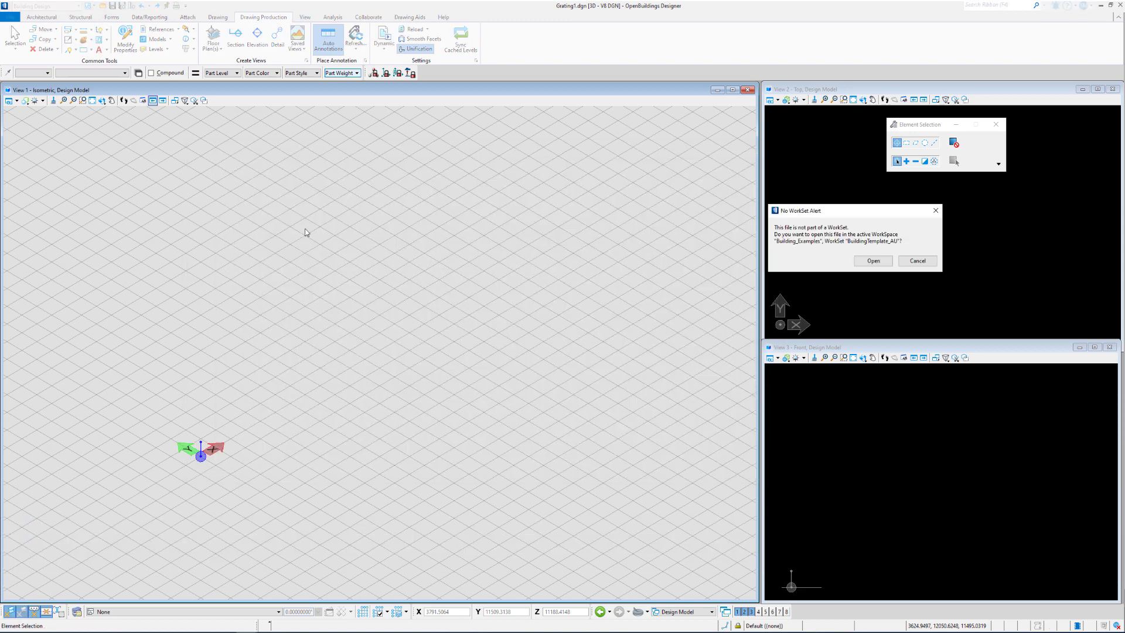
left_click(867, 259)
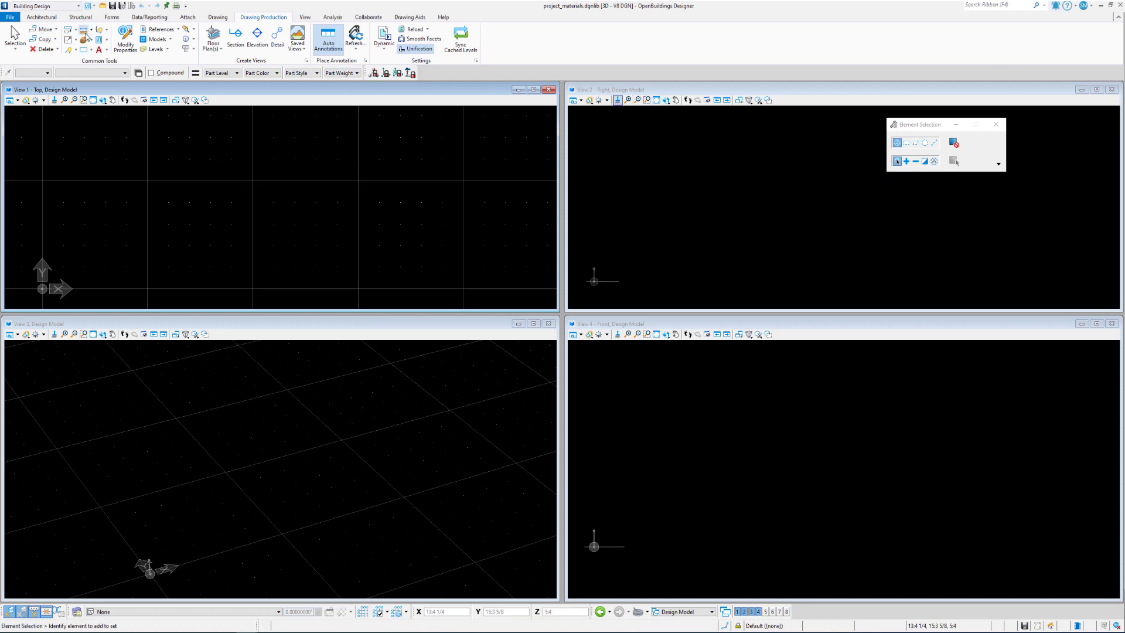
Switch to the Visualization workflow and open the Material Editor via a 'mat' search, repositioning it
left_click(54, 8)
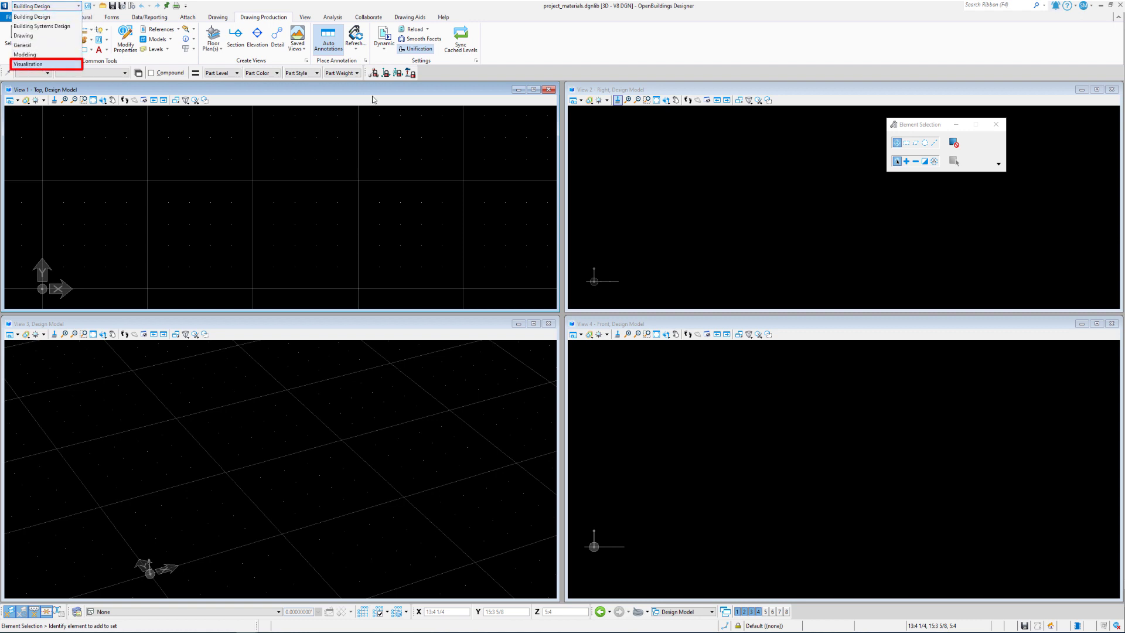
left_click(28, 64)
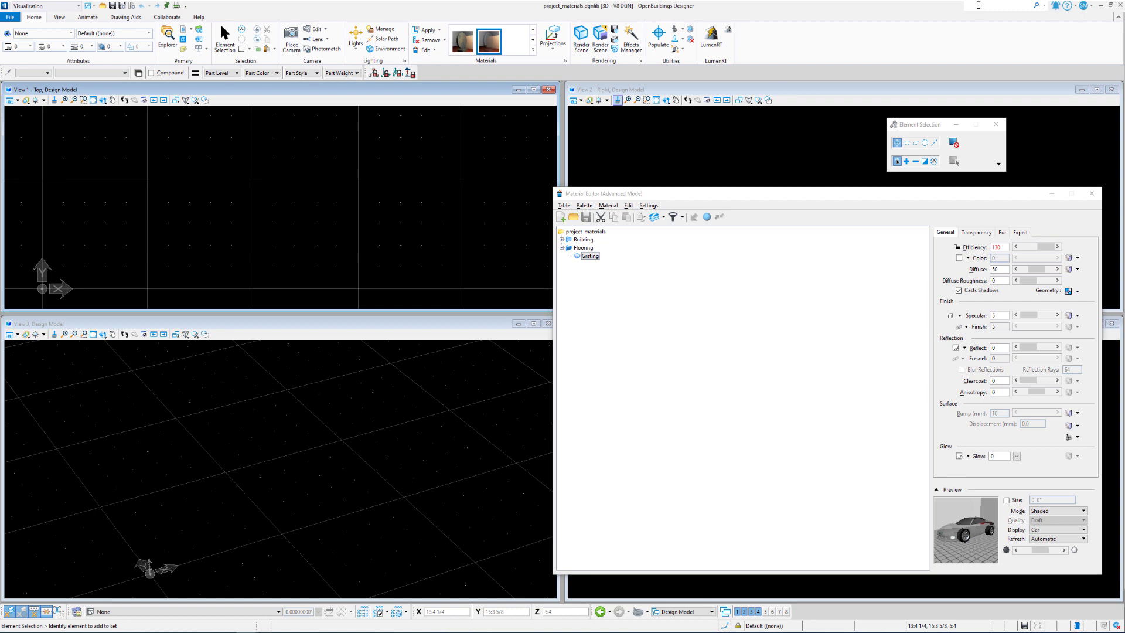
type("mat")
left_click_drag(654, 197, 528, 209)
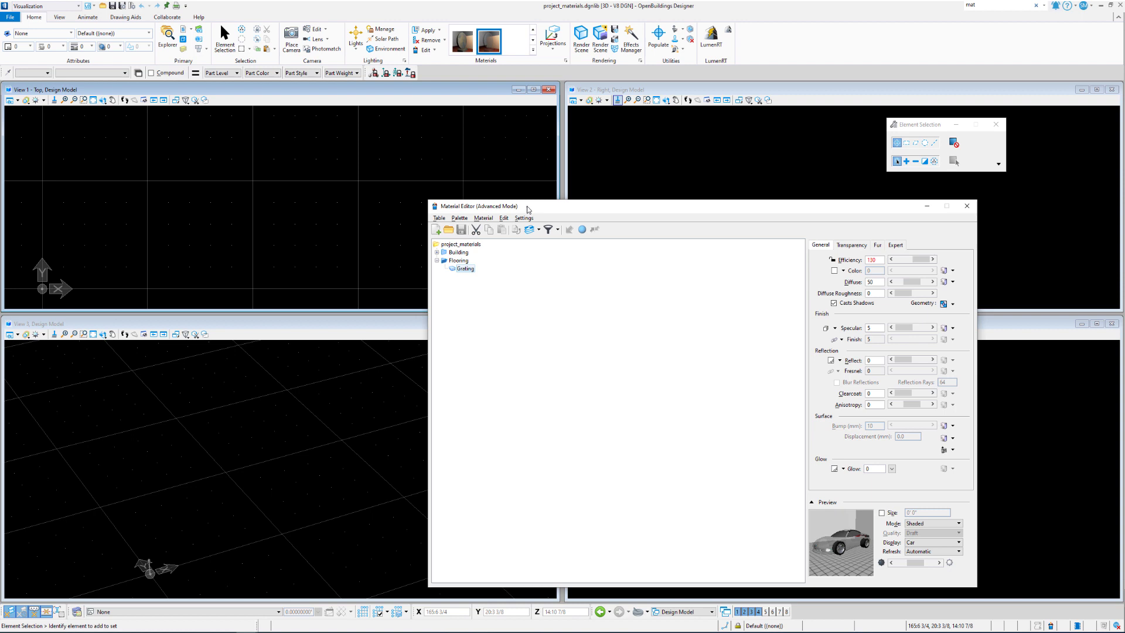
left_click_drag(518, 203, 512, 195)
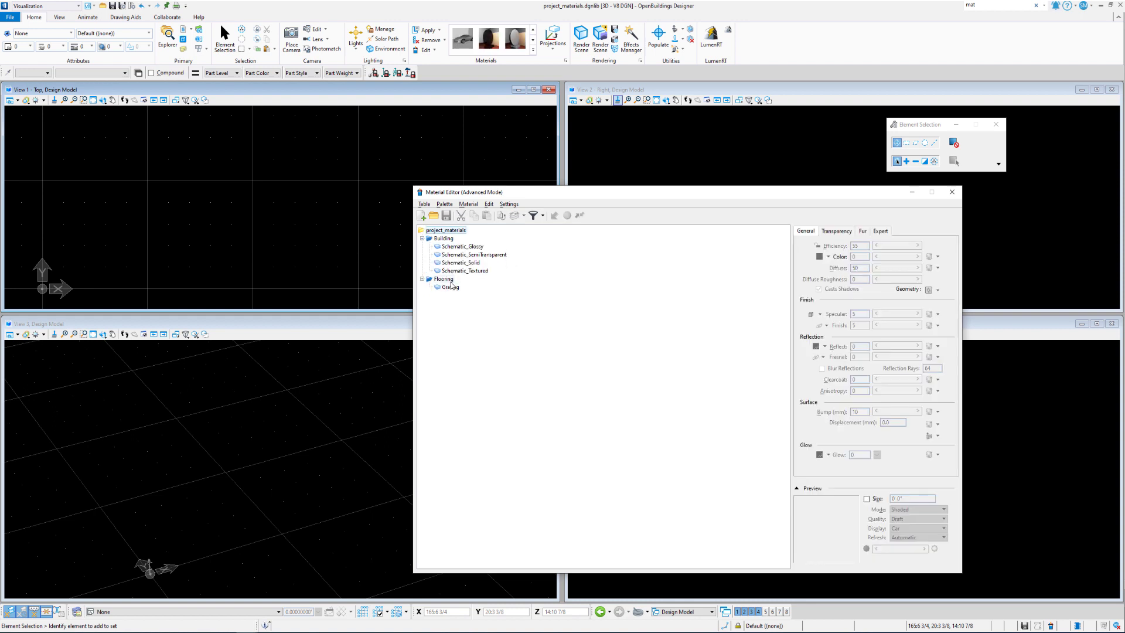
Create a new material in the Flooring palette, entering Grating to give it the name Grating1
left_click(448, 280)
right_click(448, 280)
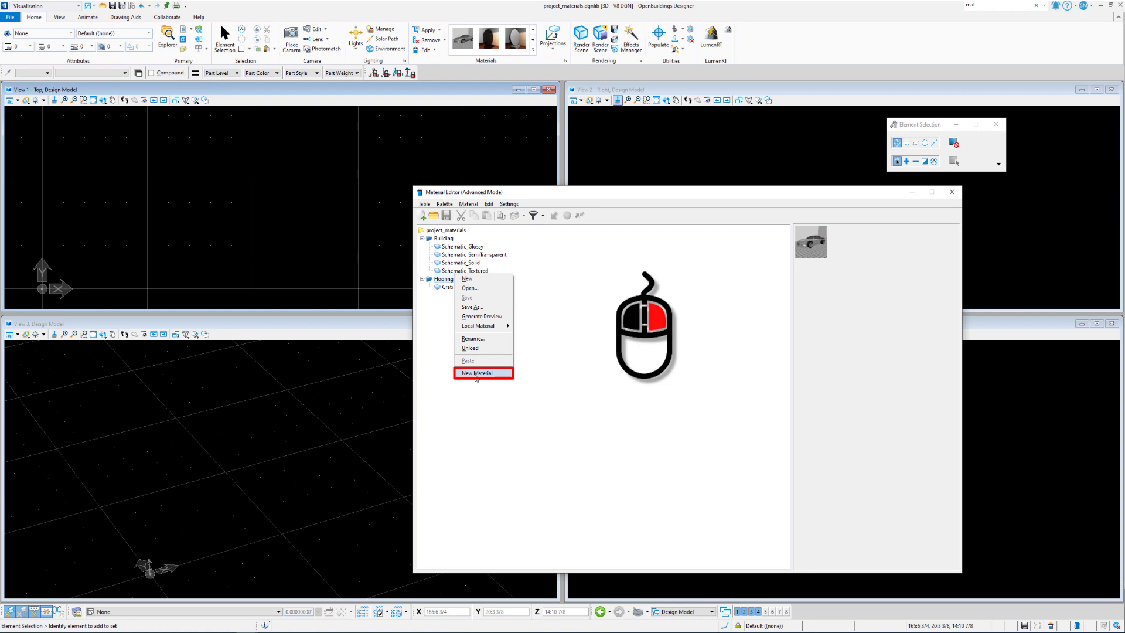
left_click(476, 374)
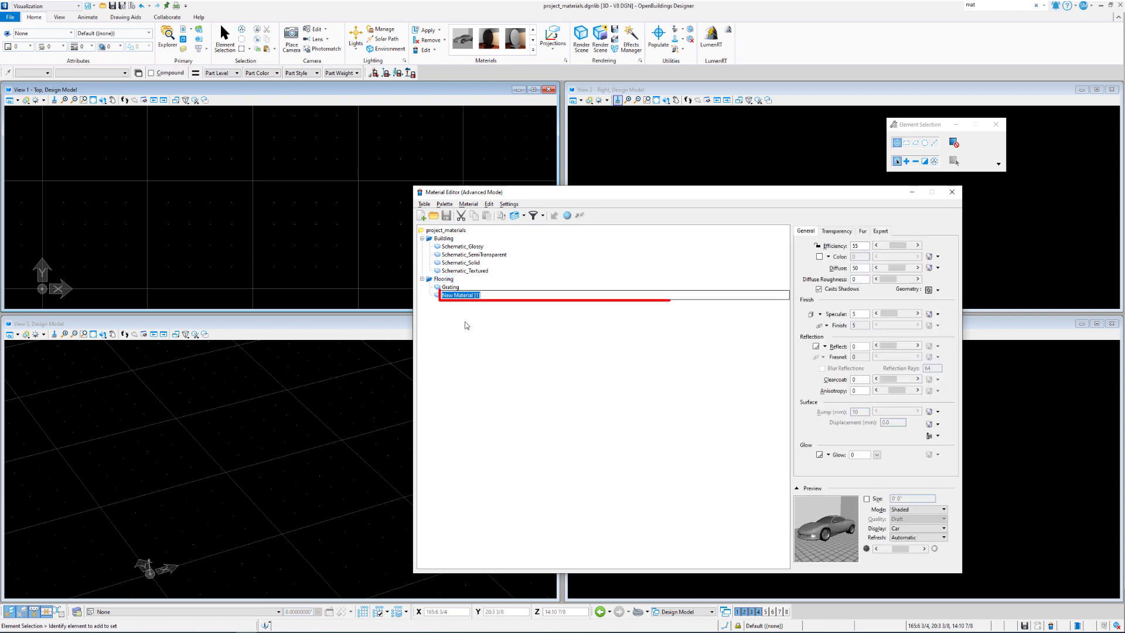
type("Grating1")
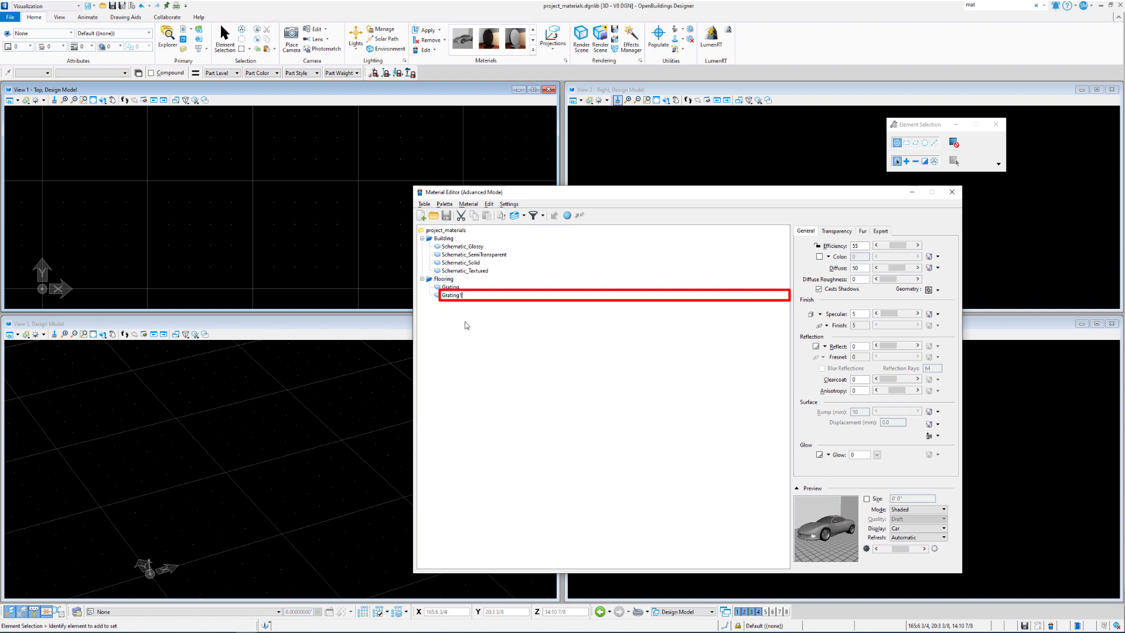
key("Return")
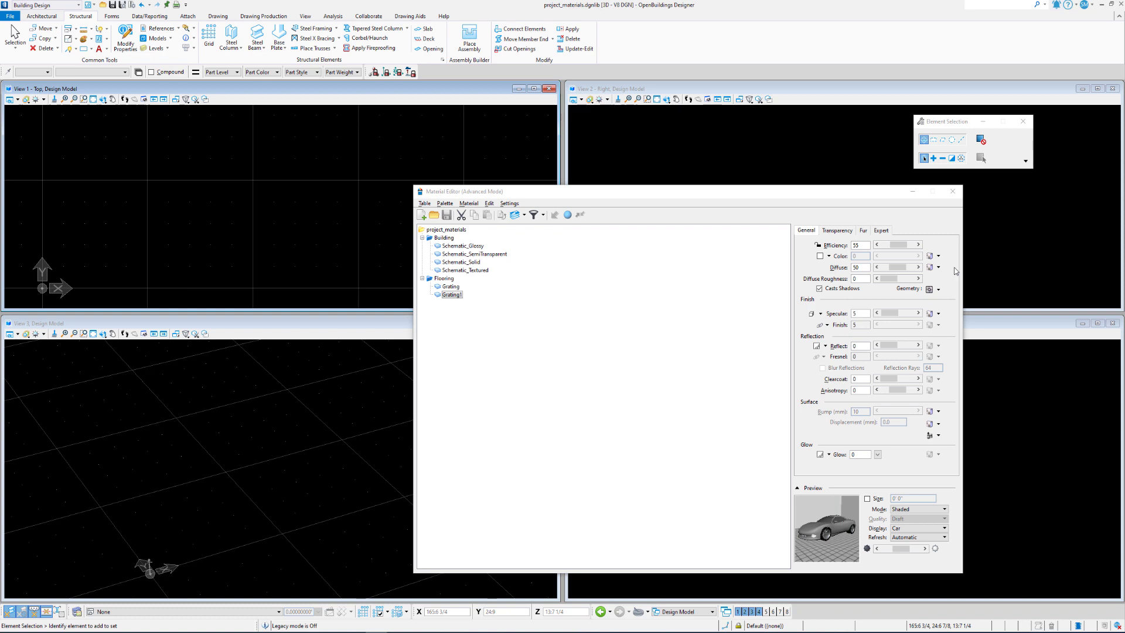
Attach Grating.cel and assign its Grating Circle 1 cell as Grating1's geometry map pattern
left_click(931, 289)
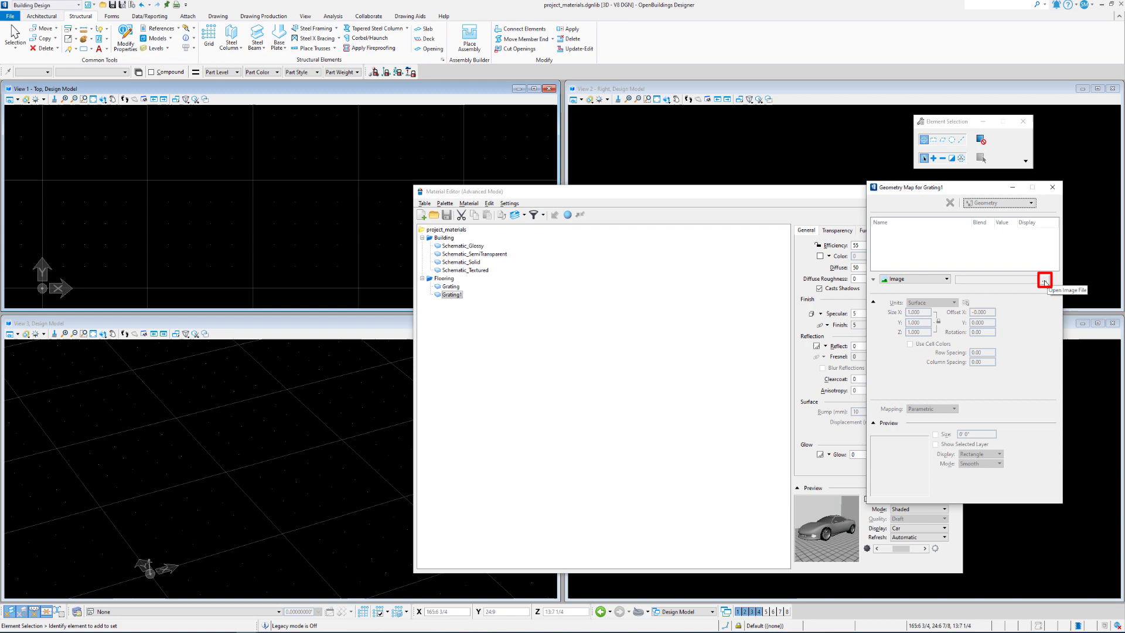
left_click(1046, 281)
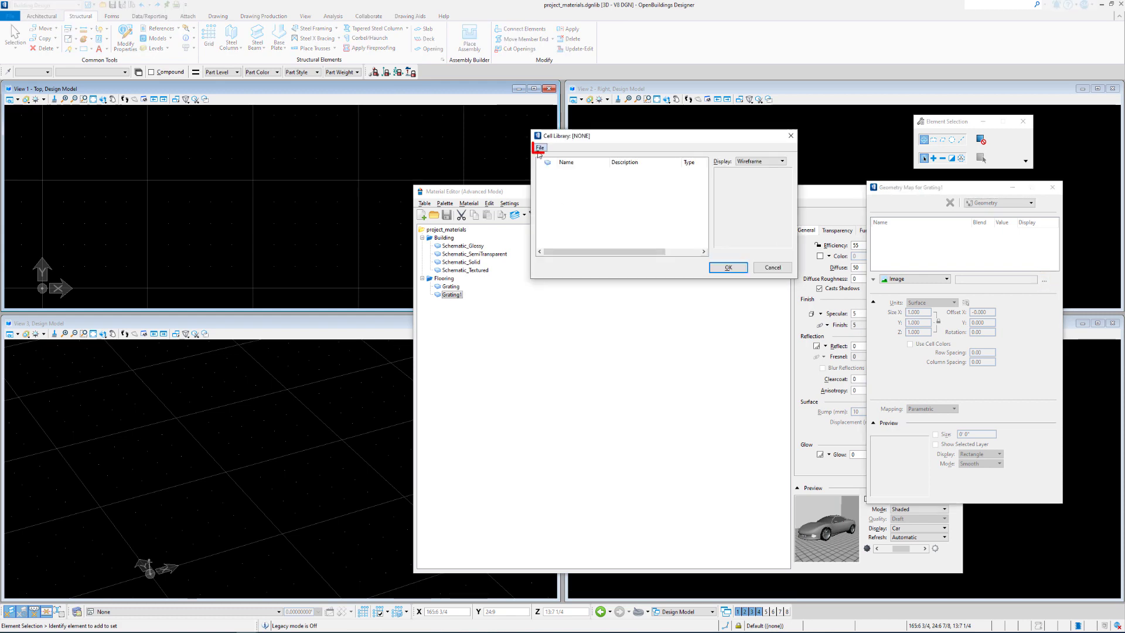
left_click(539, 149)
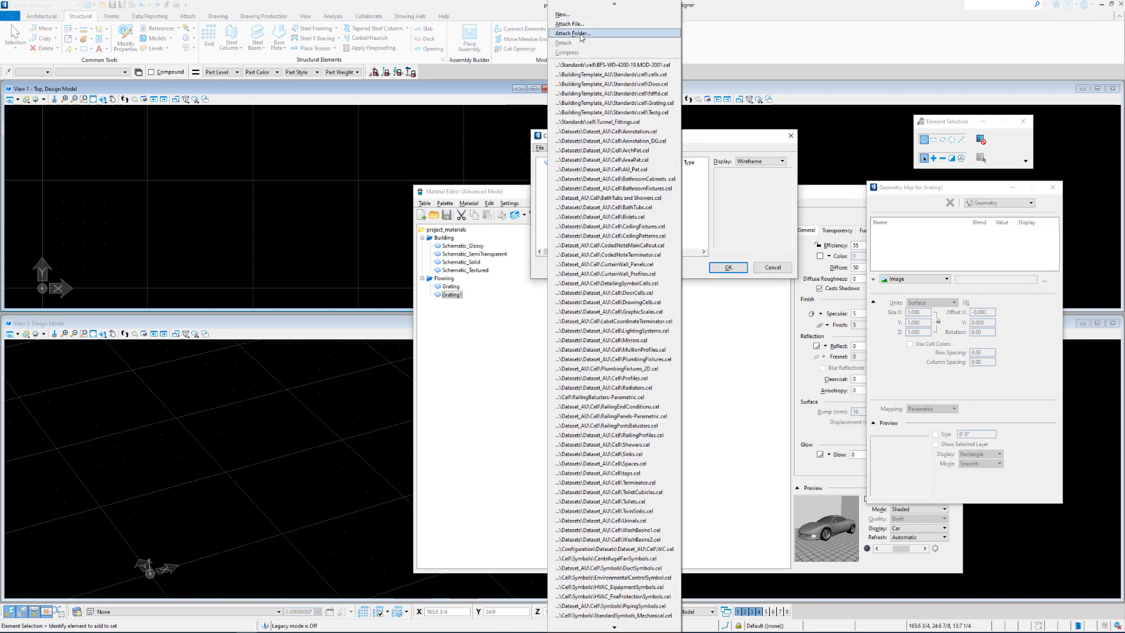
left_click(579, 26)
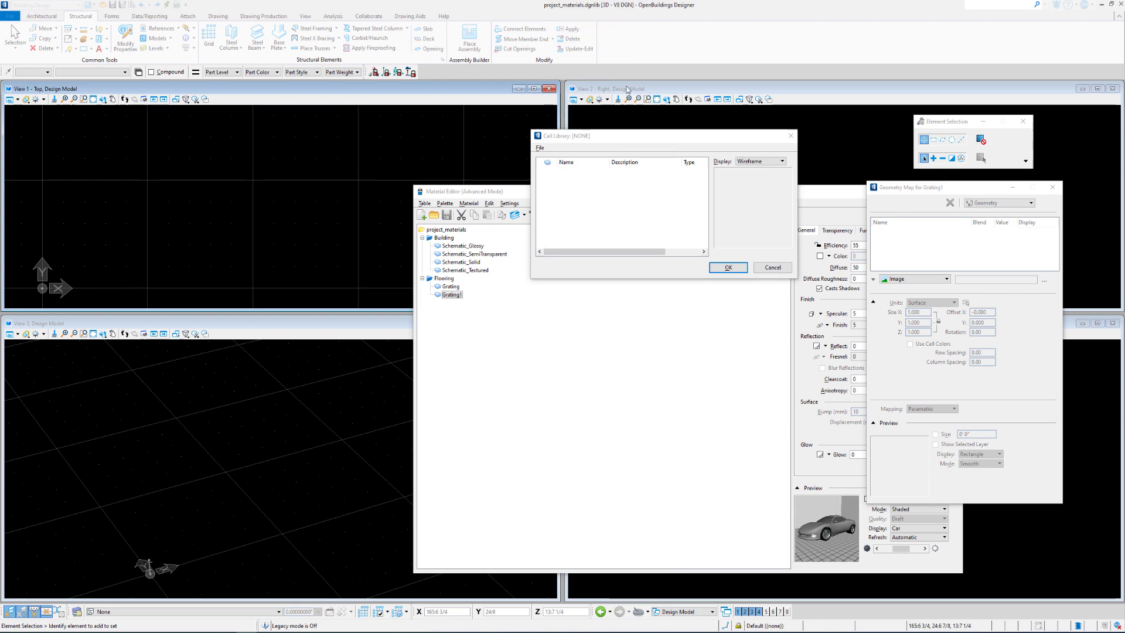
double_click(638, 209)
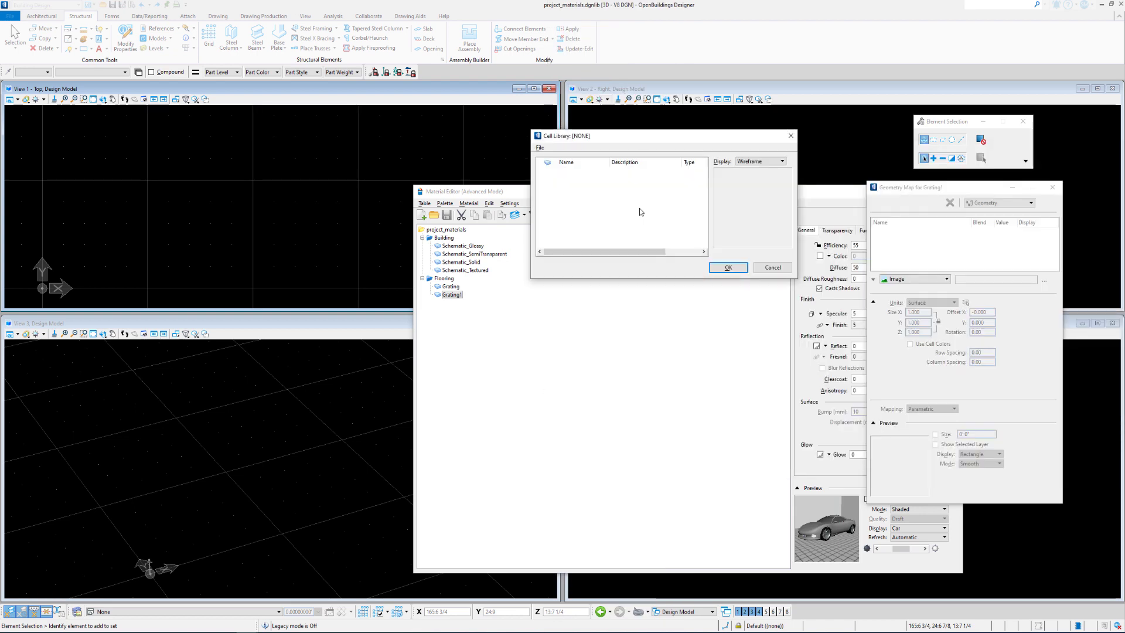
left_click(590, 173)
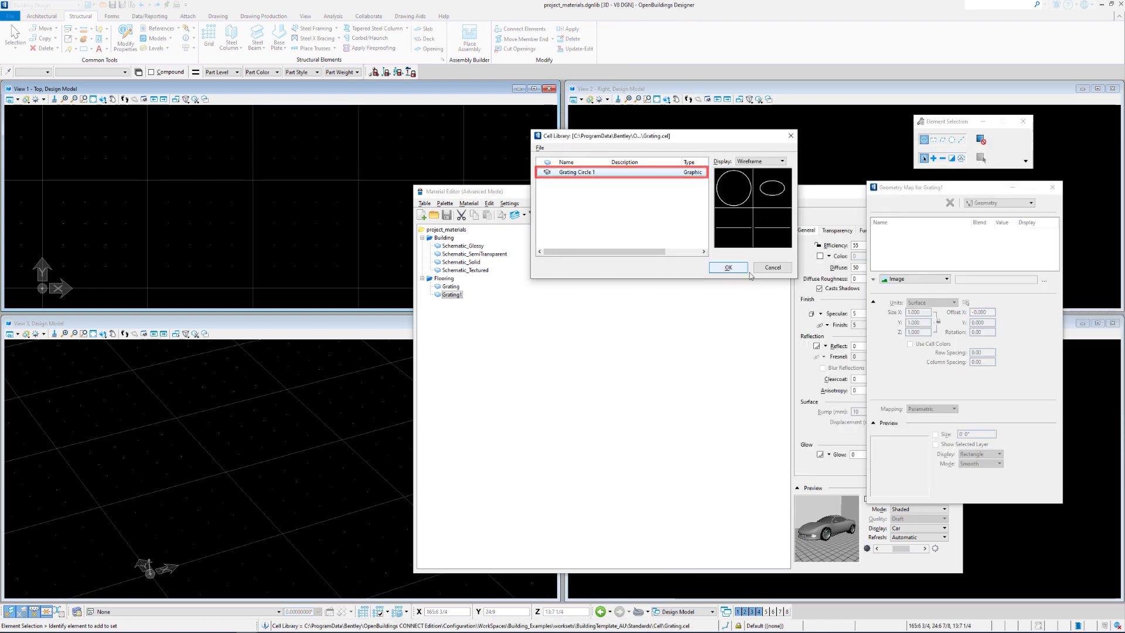
left_click(728, 268)
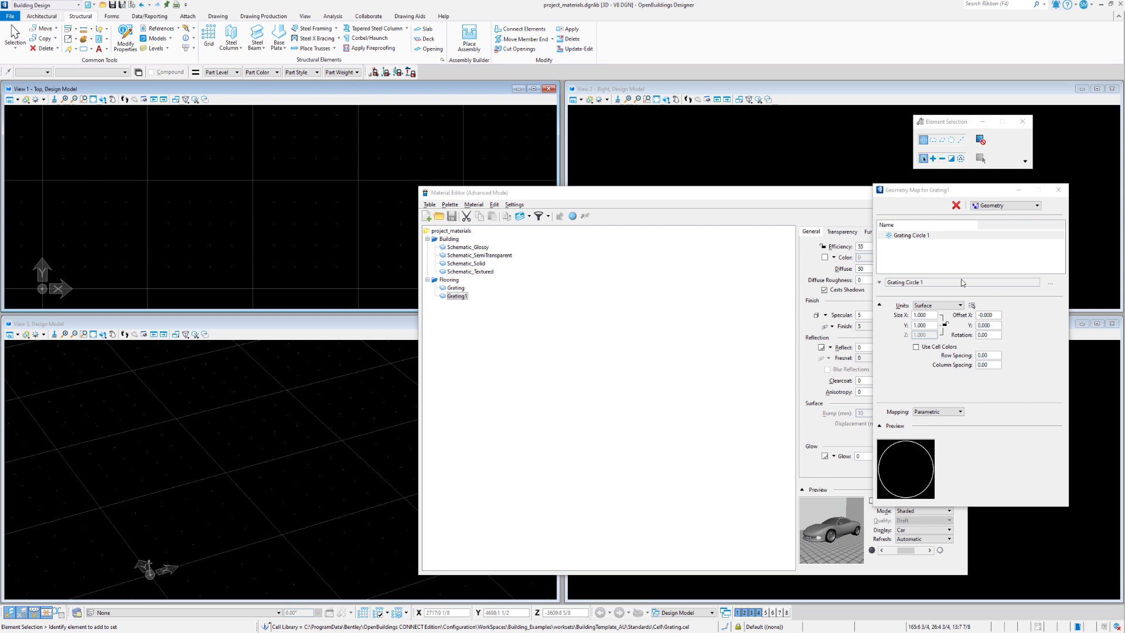
Compare with the original Grating material, then set Grating1's map units to Master with locked size
left_click(456, 287)
left_click_drag(724, 192, 515, 174)
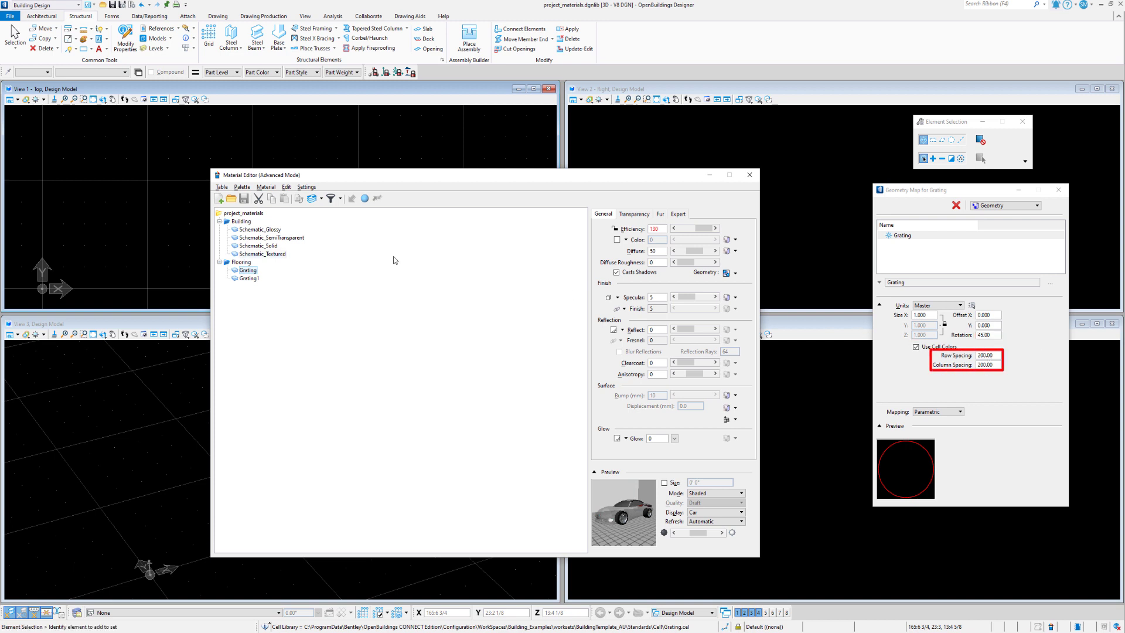
left_click(249, 278)
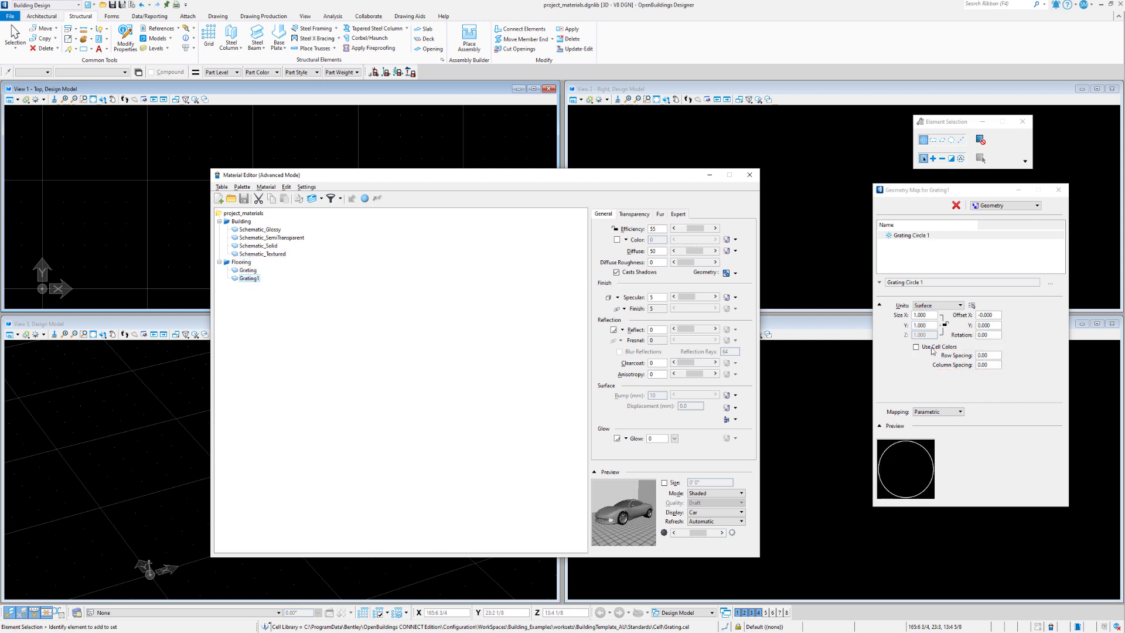
left_click(936, 305)
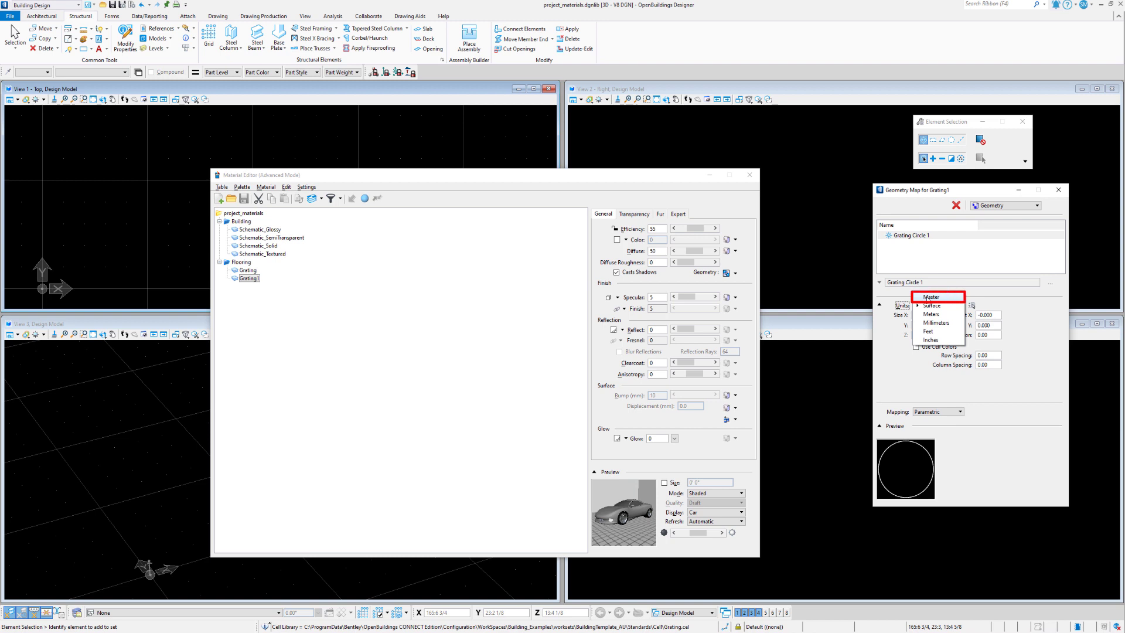
left_click(929, 297)
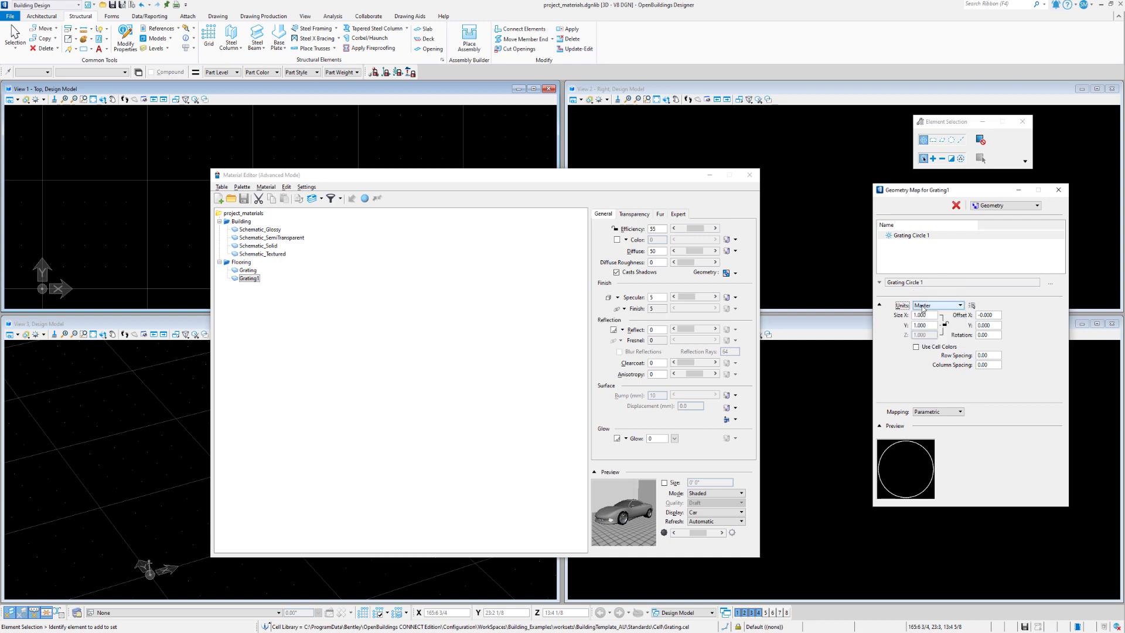
left_click(944, 324)
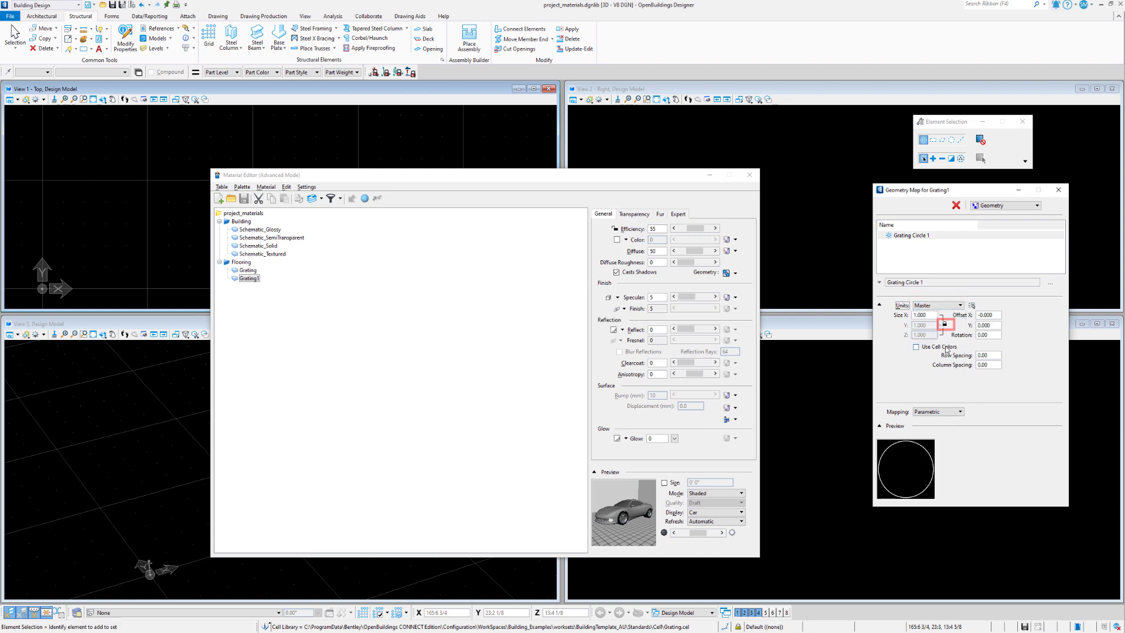
Set the geometry map rotation to 45 and row and column spacing to 200
left_click(987, 335)
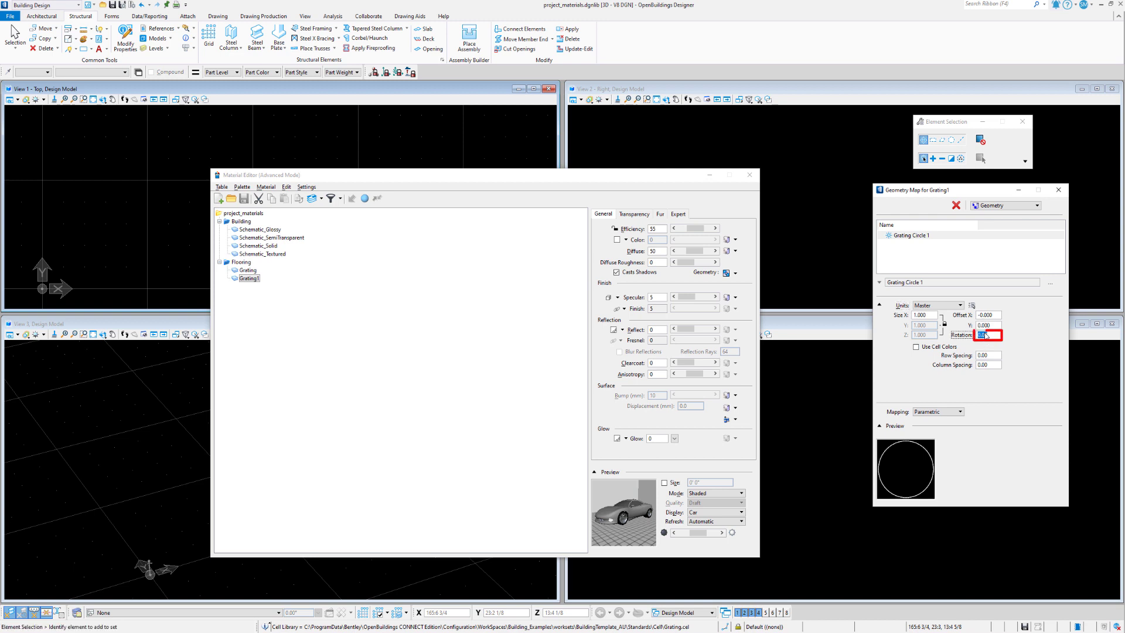
type("45")
left_click(988, 356)
type("2")
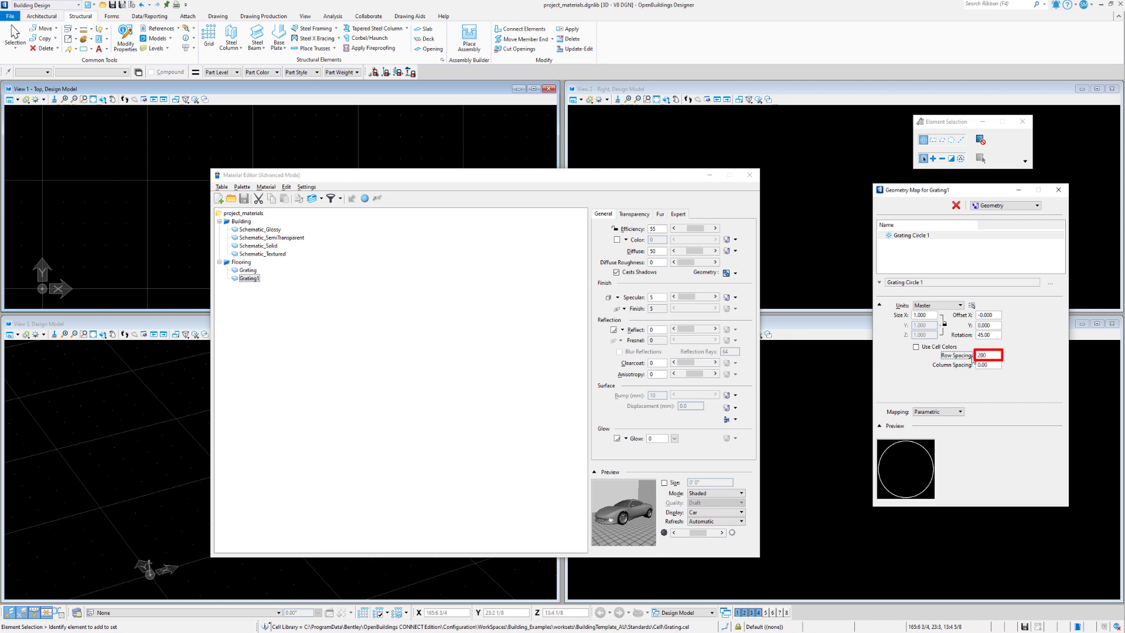
type("00")
key("Tab")
key("Tab")
left_click(977, 365)
type("2")
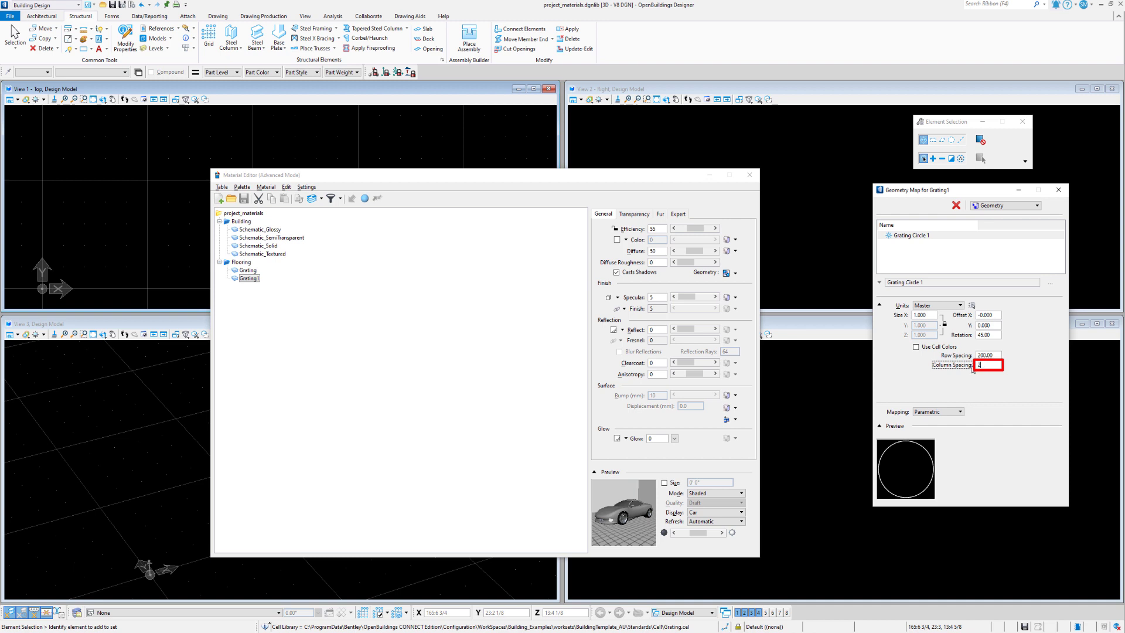
type("00")
key("Tab")
key("Tab")
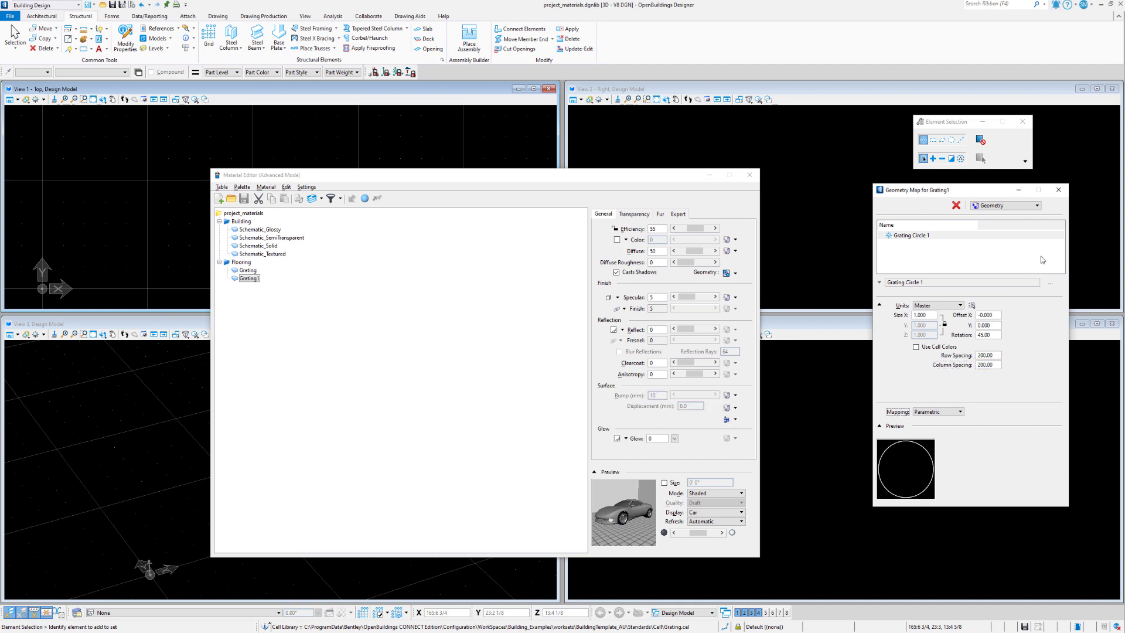
left_click(1058, 190)
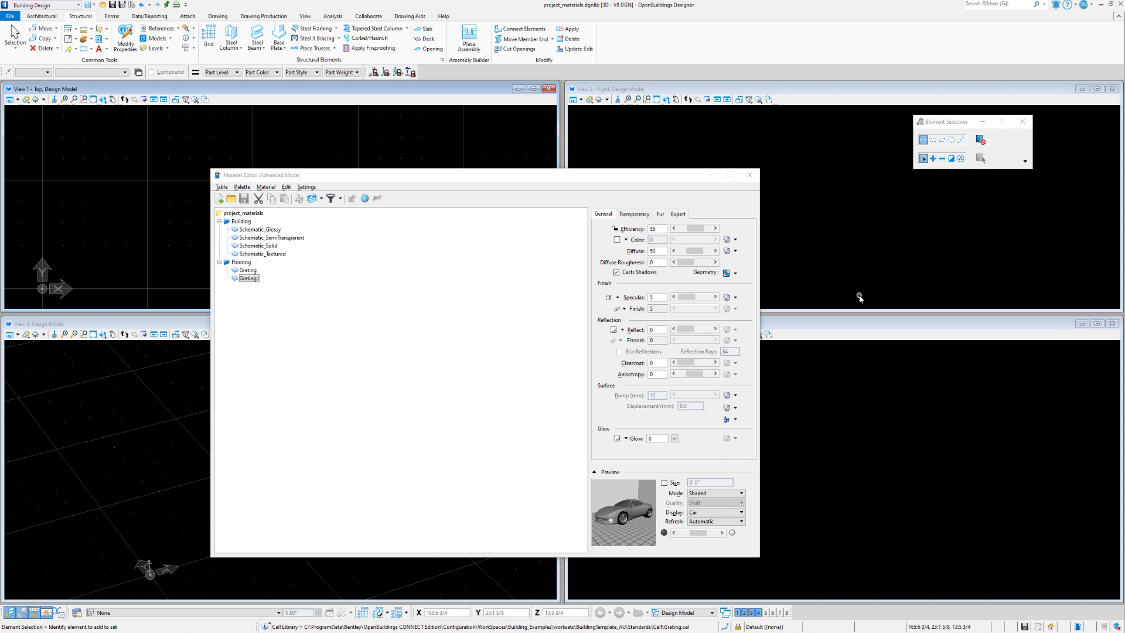
Set Grating1's transparency opacity to 25 and return to the General settings
left_click_drag(529, 179, 370, 184)
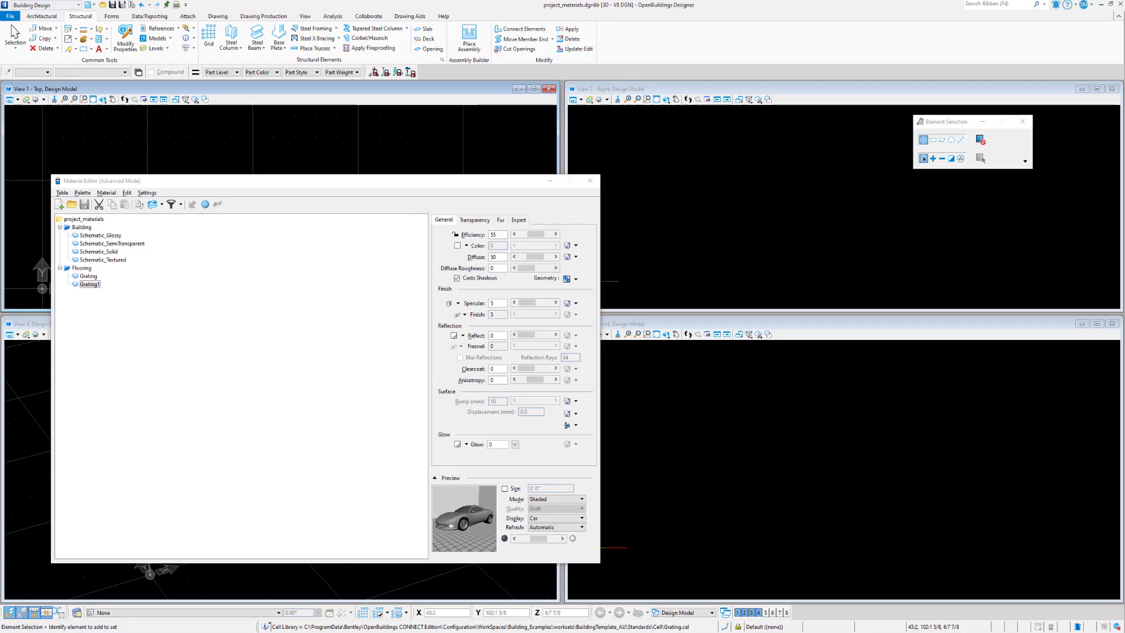
left_click(473, 221)
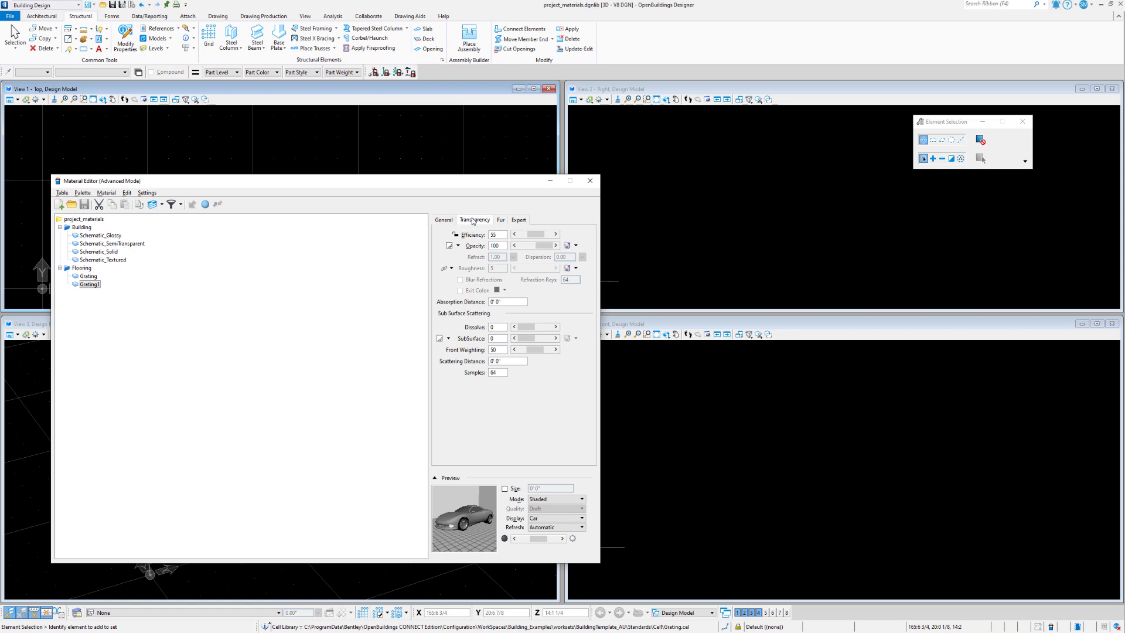
left_click_drag(549, 248, 536, 248)
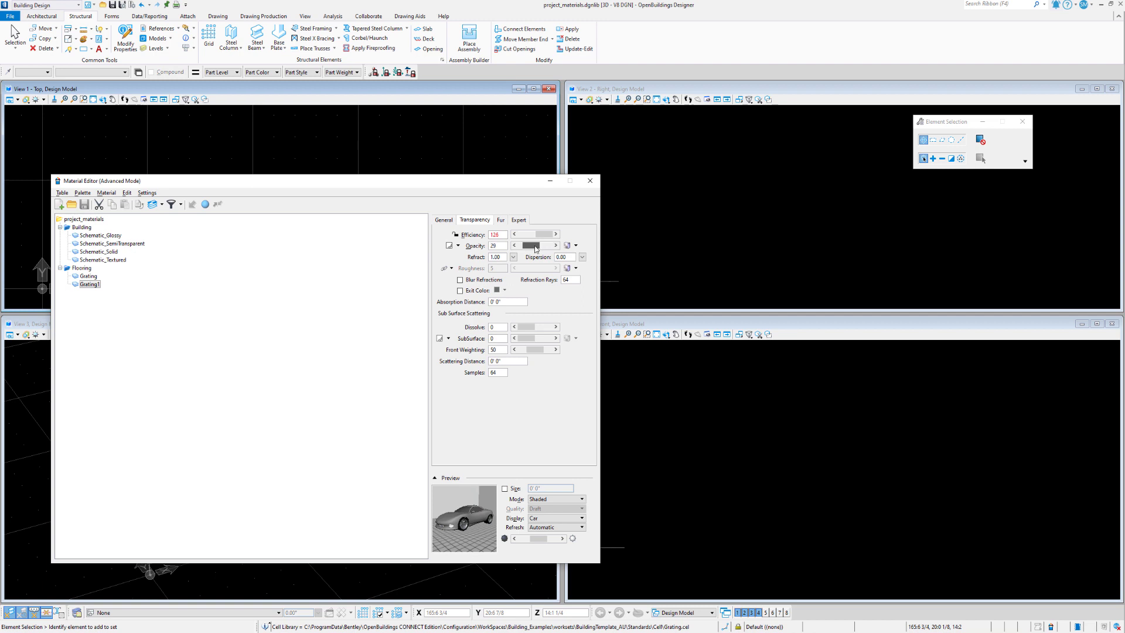
left_click(473, 246)
type("25")
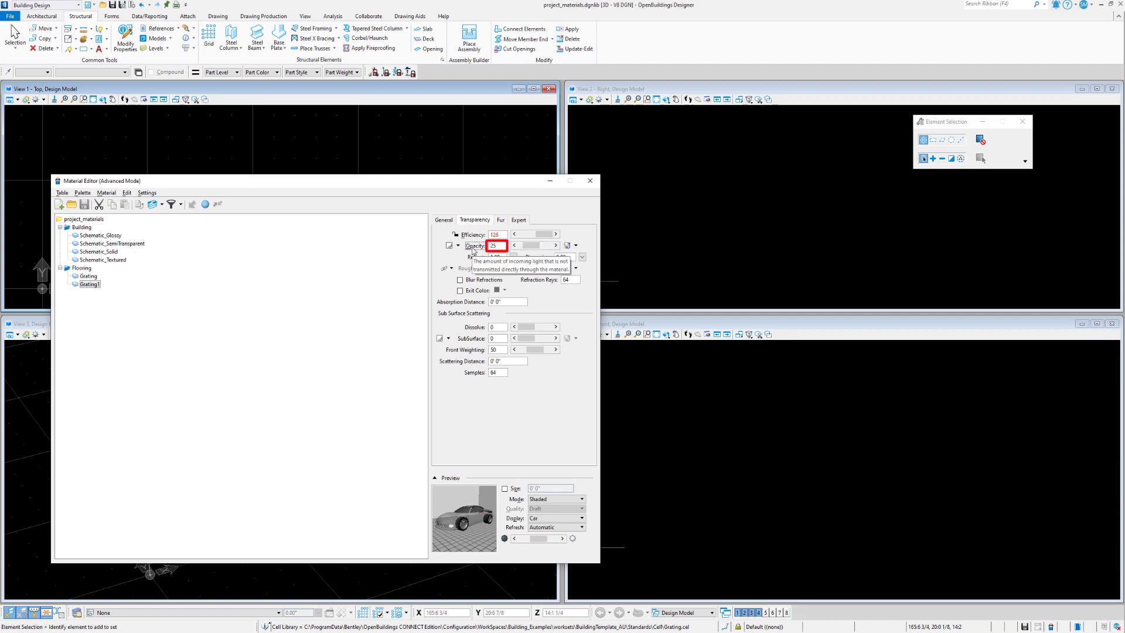
key("Tab")
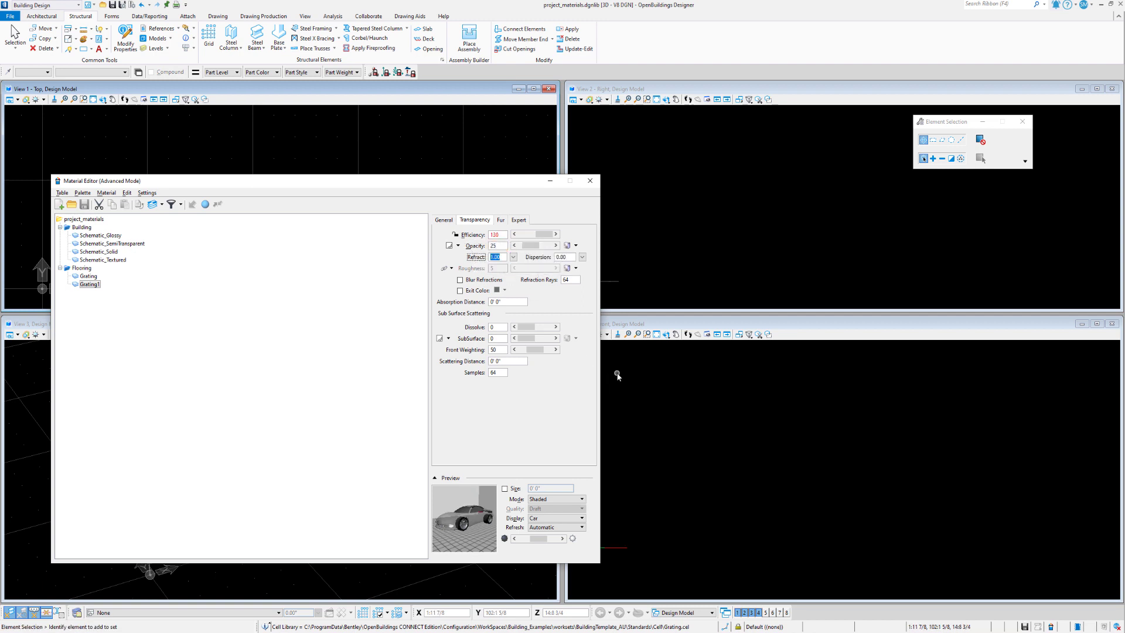
left_click(444, 221)
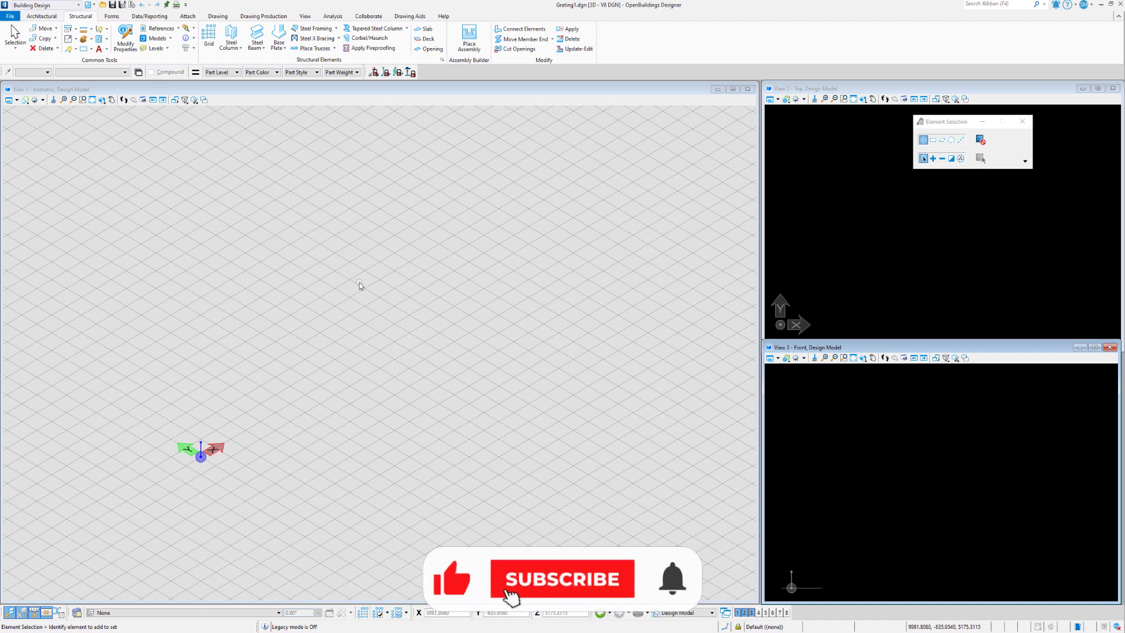
In the Family/Part Editor, select the Fencing family and start a New part
left_click(139, 73)
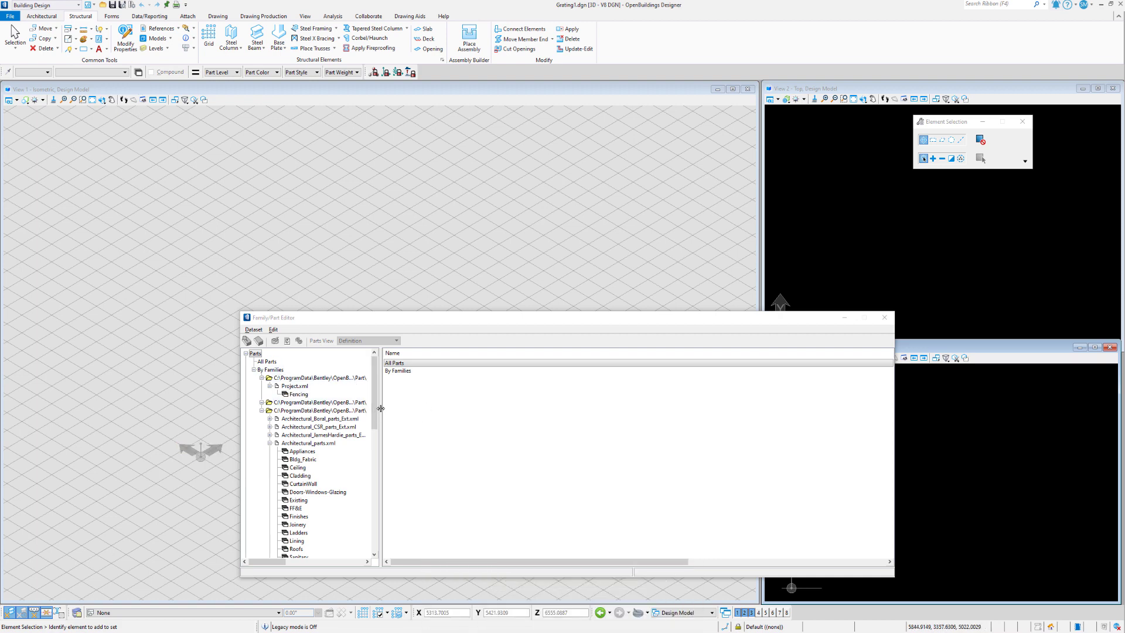
left_click_drag(381, 409, 466, 408)
left_click(262, 411)
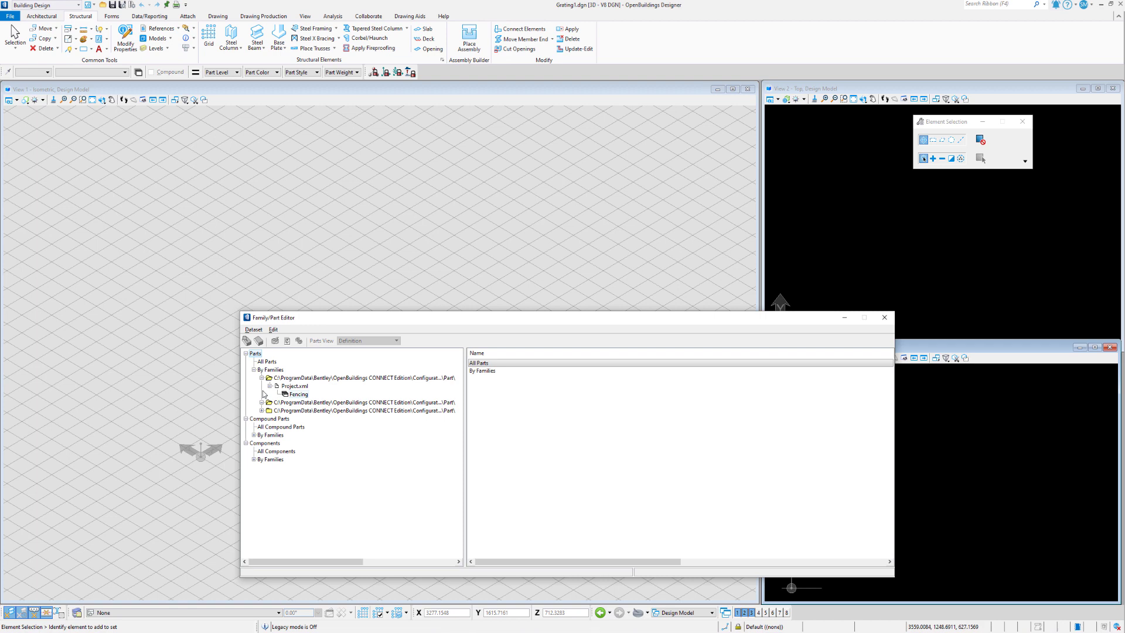
left_click(262, 378)
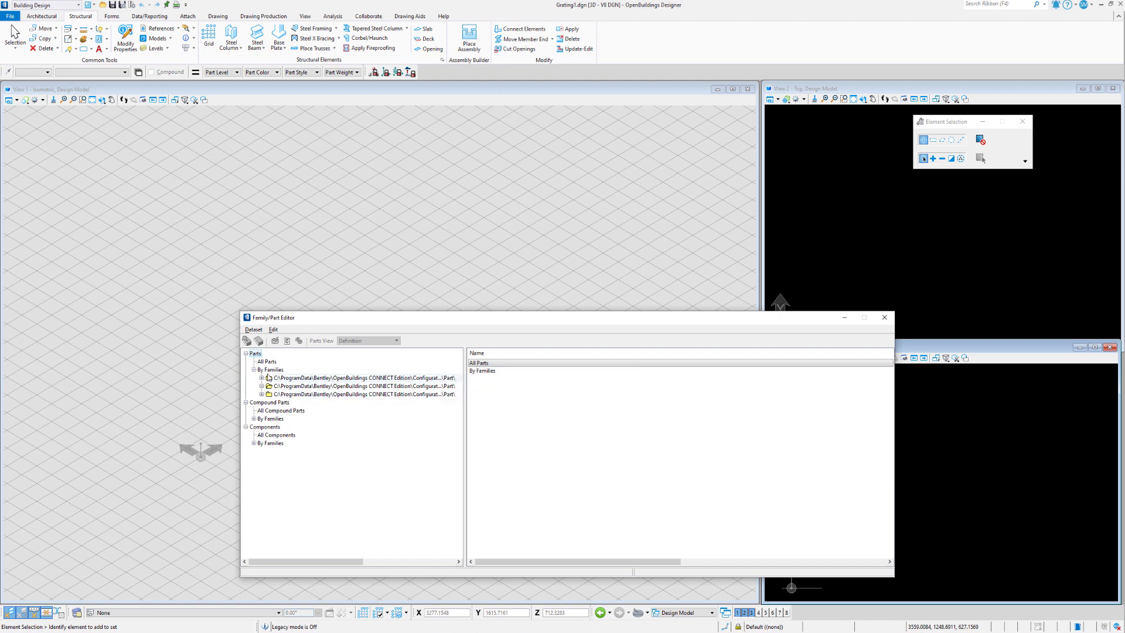
left_click(261, 378)
left_click(294, 394)
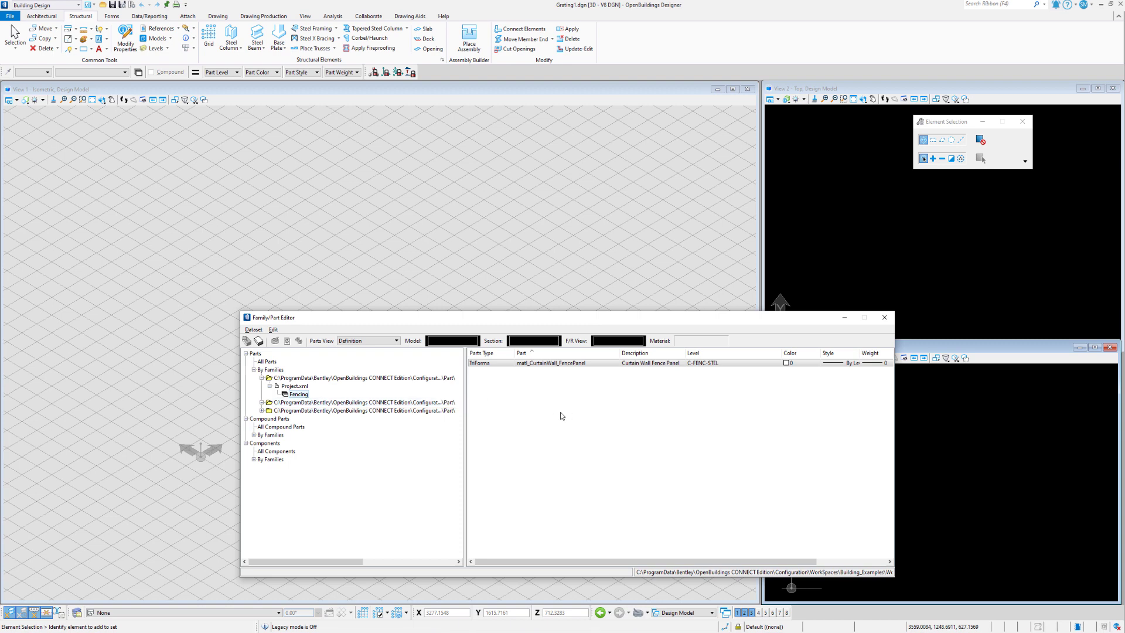
right_click(524, 375)
left_click(544, 382)
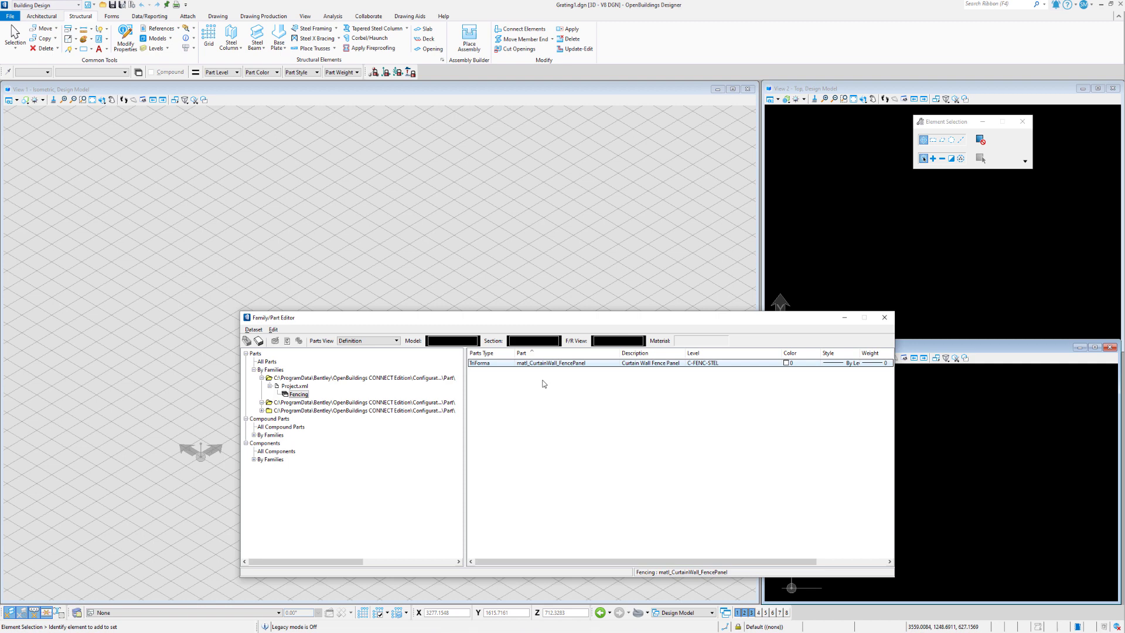
Add a TriForma part named Grating to Fencing and select its row
left_click_drag(115, 102, 153, 129)
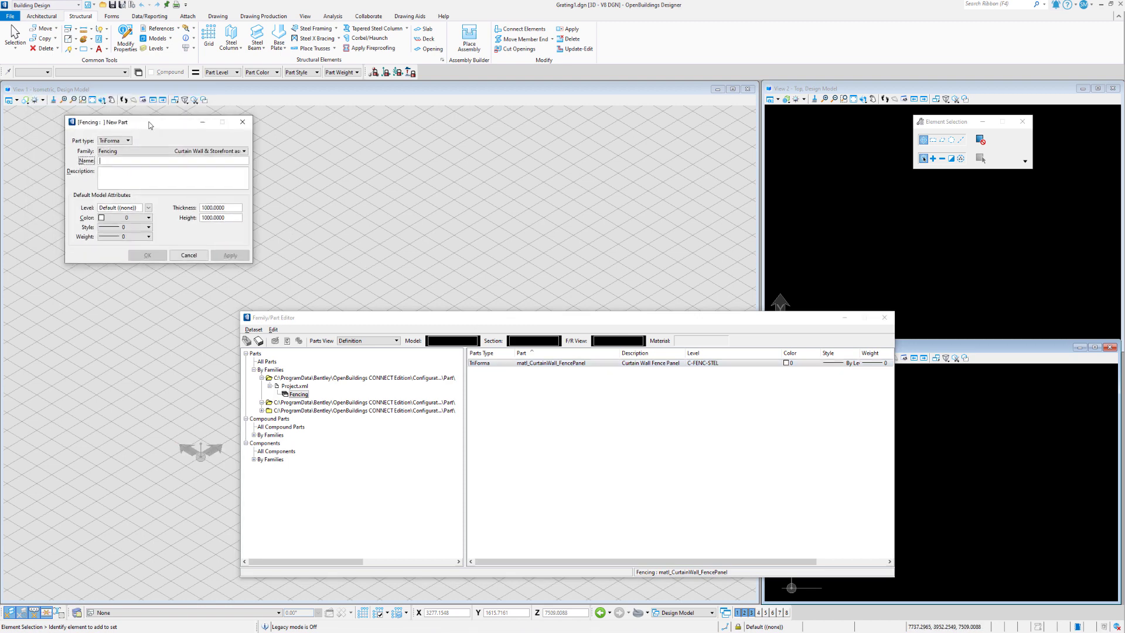
left_click(131, 144)
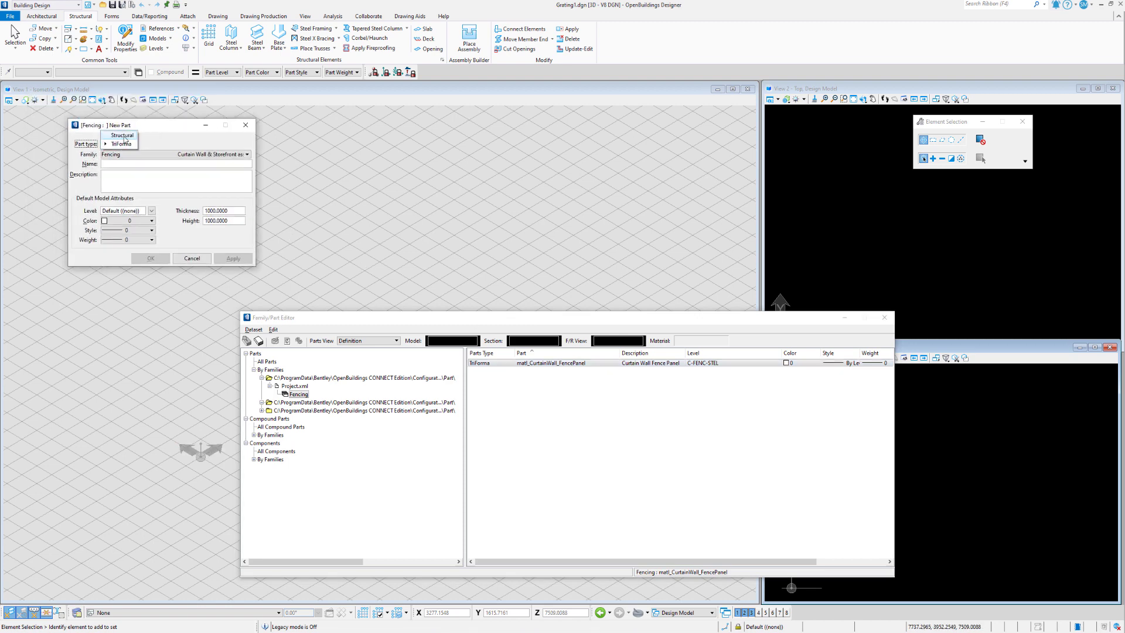
left_click(123, 136)
left_click(118, 143)
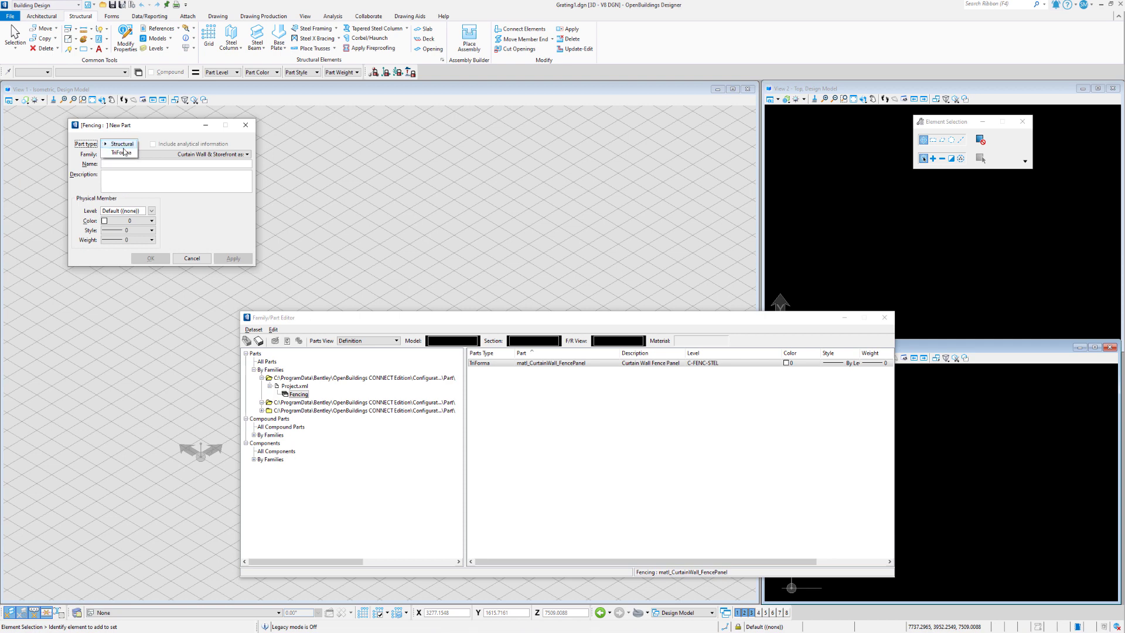
left_click(121, 144)
type("Grating")
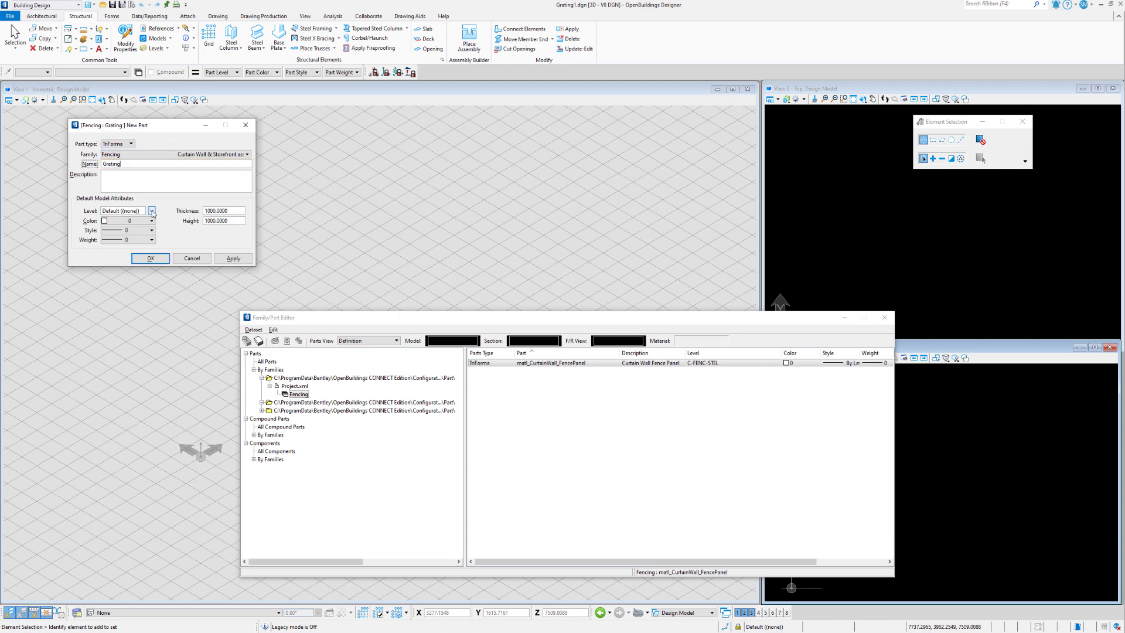
left_click(153, 259)
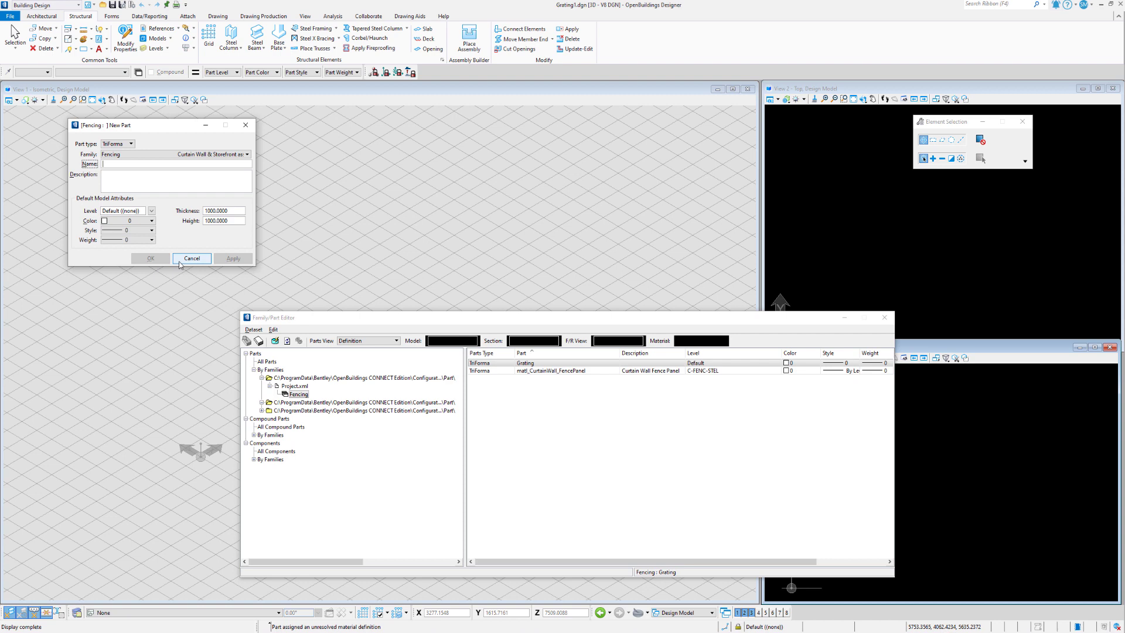
left_click(180, 264)
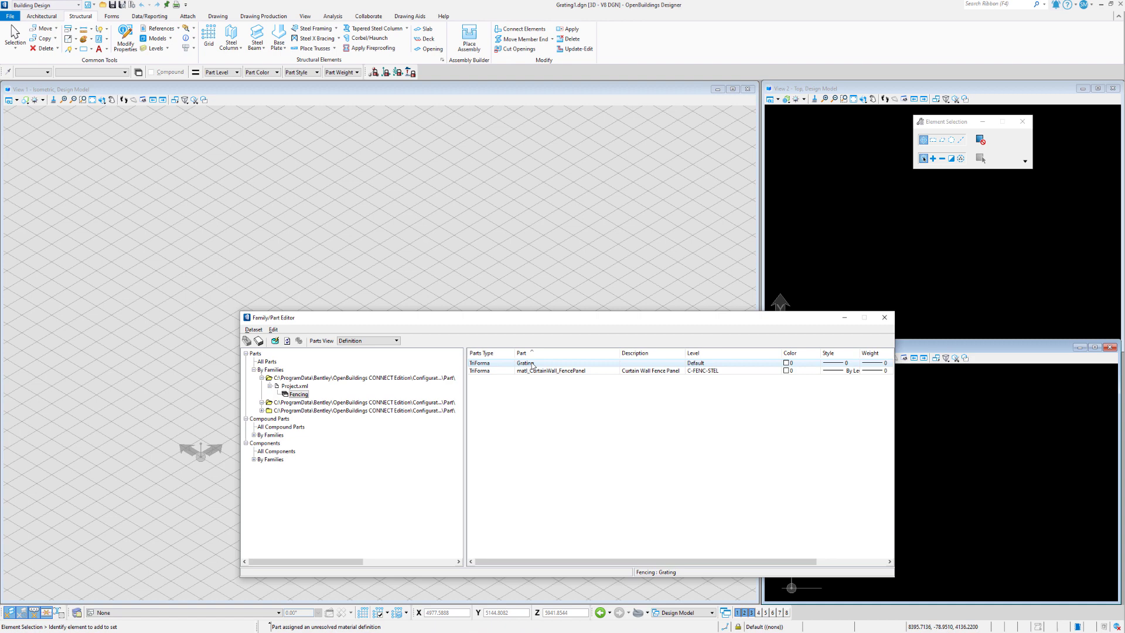
left_click(533, 365)
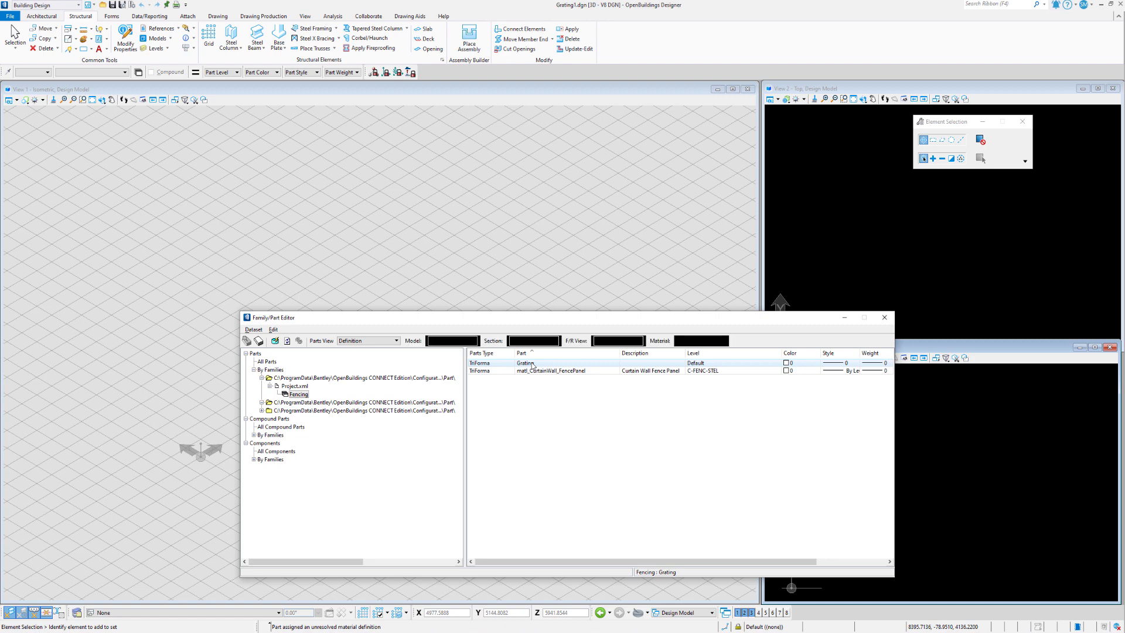
Enable Render Toggle for Grating and assign material Grating1 from the Flooring palette
left_click(374, 341)
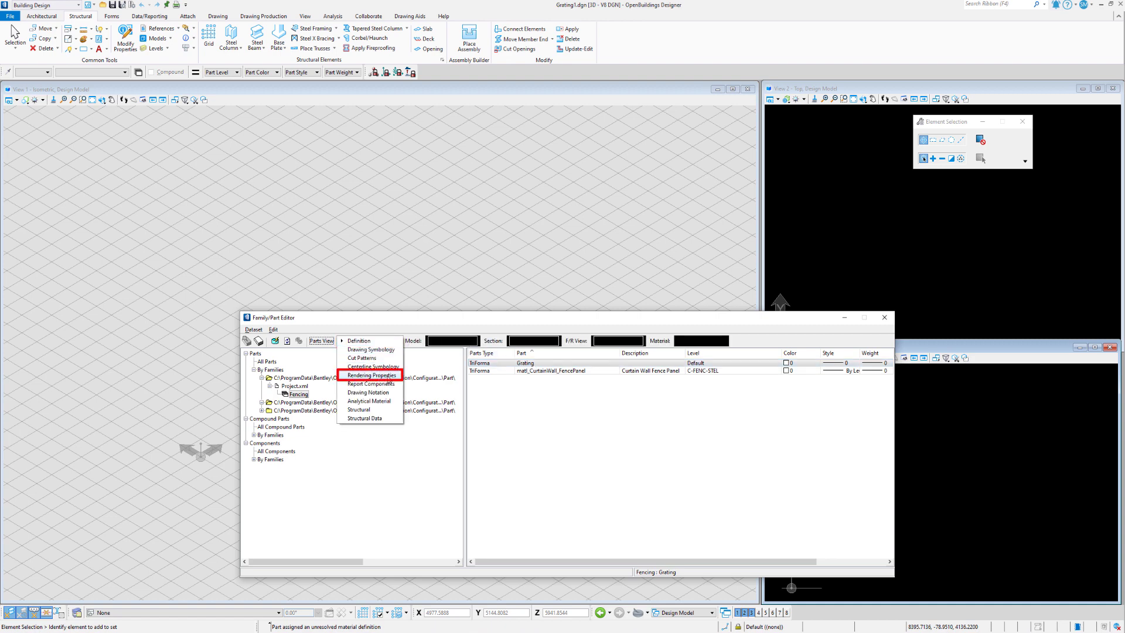
left_click(389, 378)
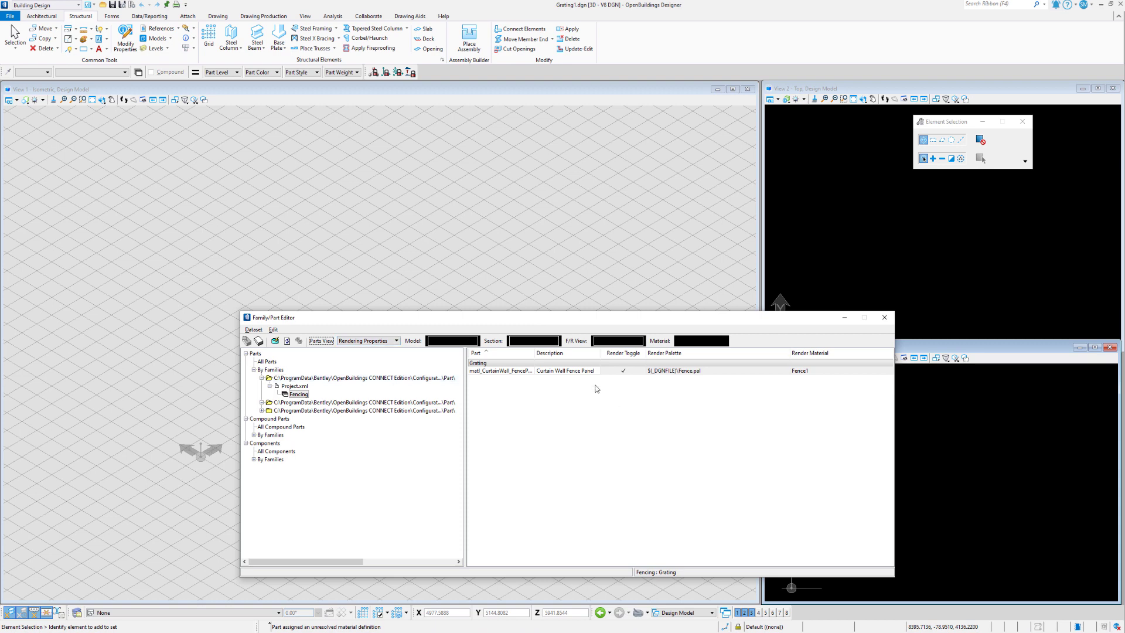
left_click(623, 364)
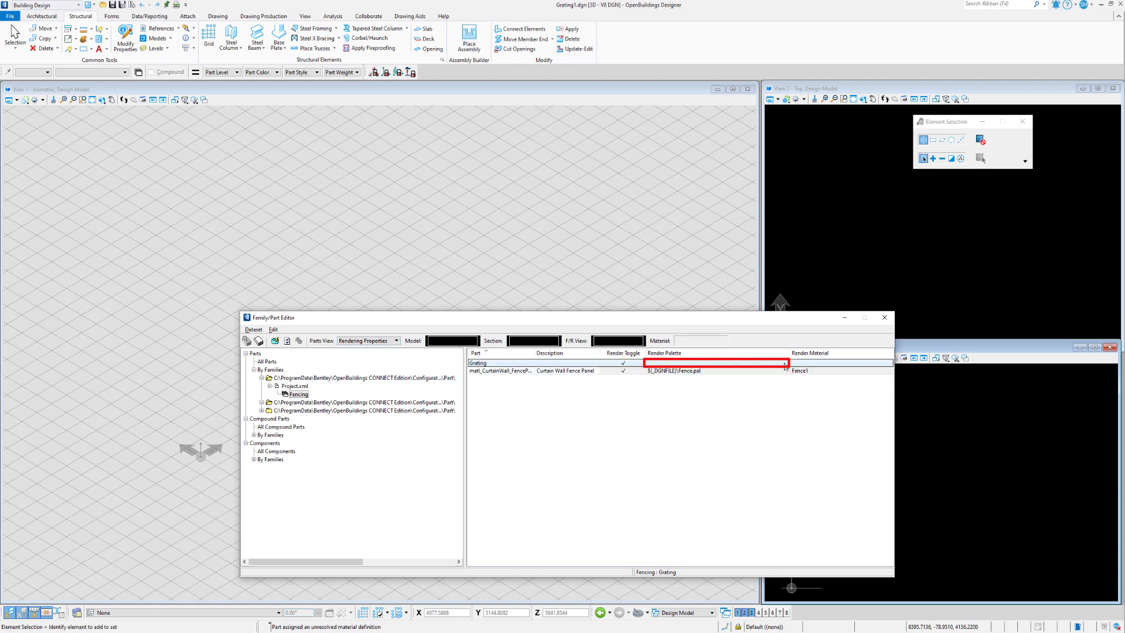
left_click(784, 364)
left_click(715, 378)
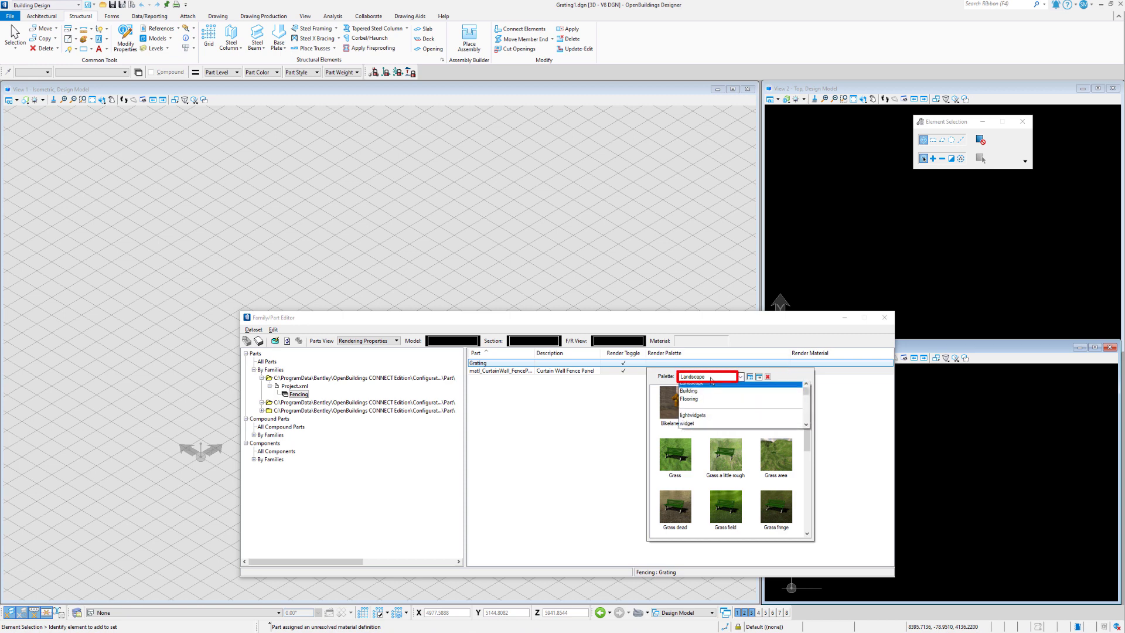
left_click(692, 403)
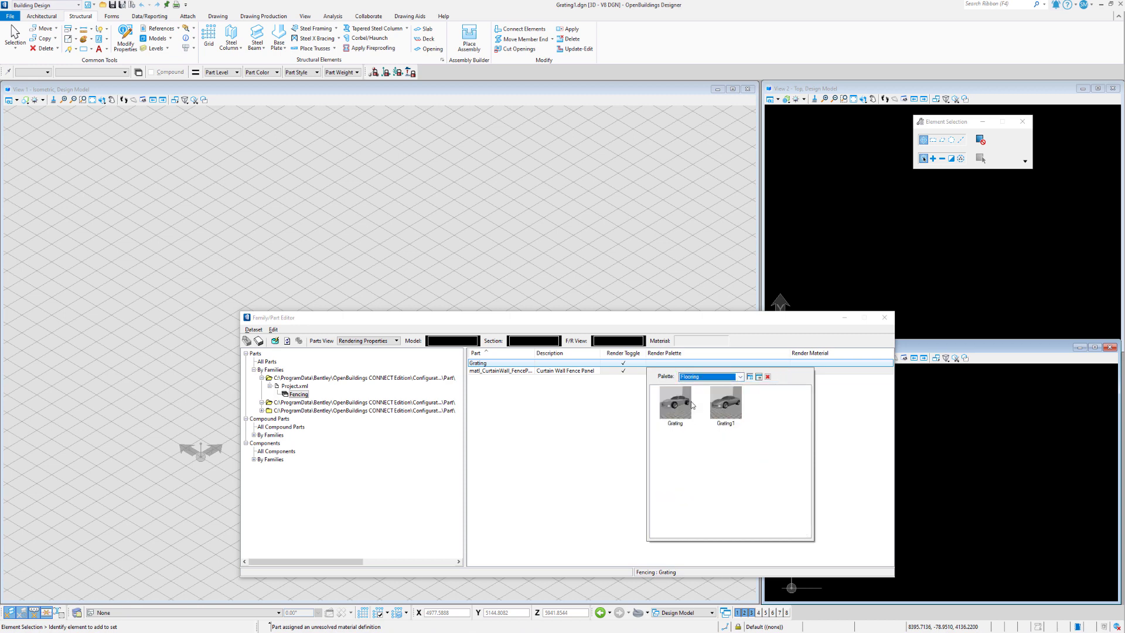
double_click(726, 399)
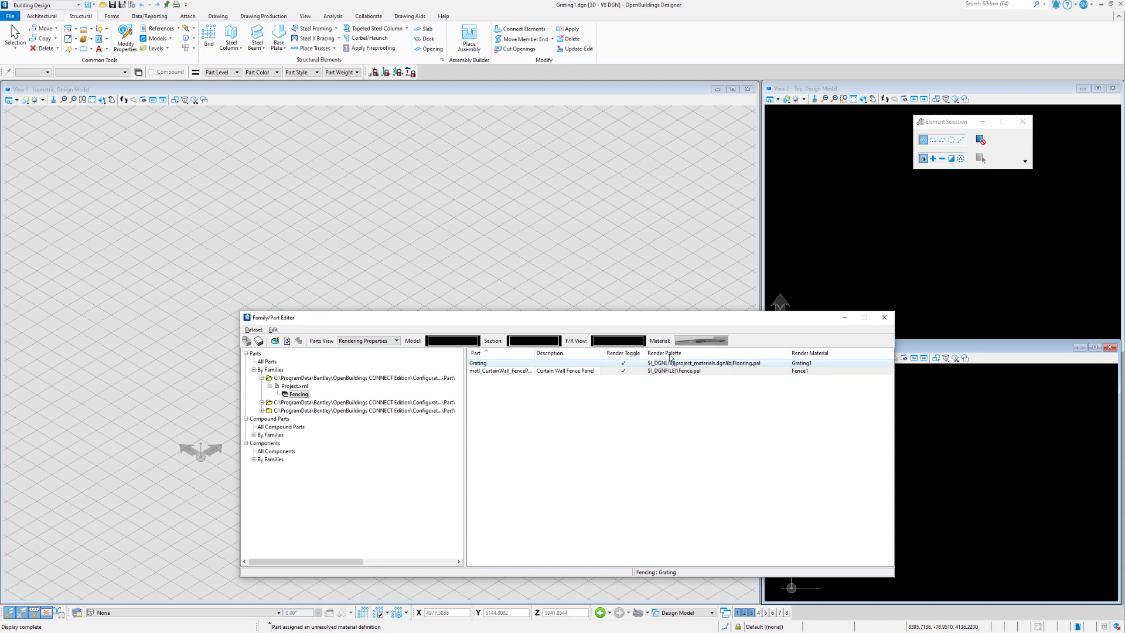
left_click_drag(667, 311, 836, 414)
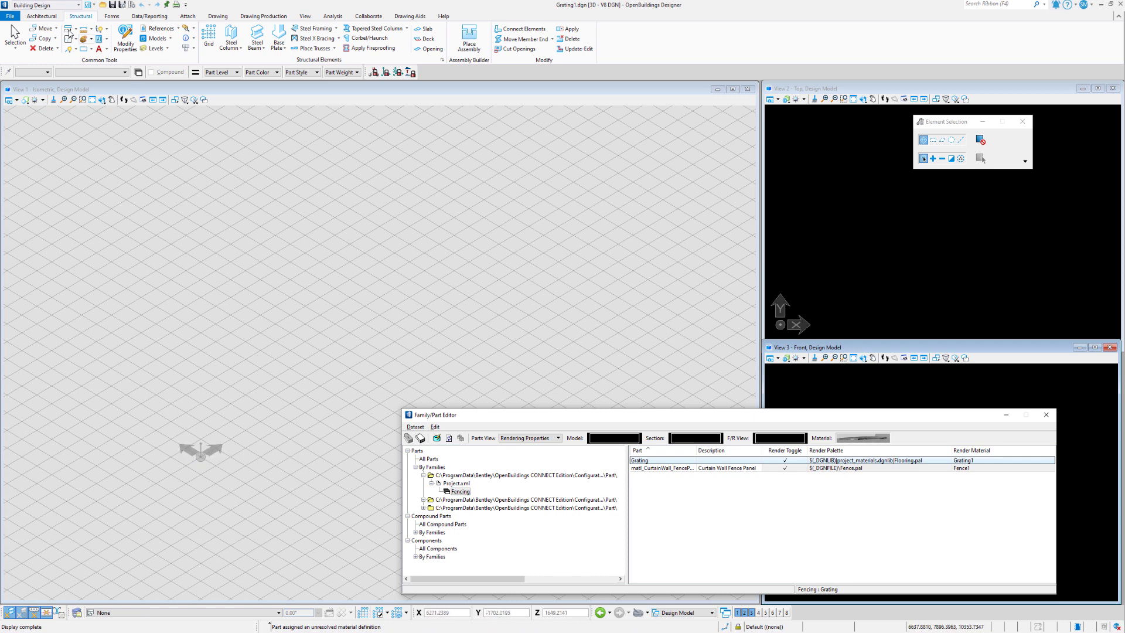
Switch to the Modeling workflow and set Fencing : Grating as the active part
left_click(59, 5)
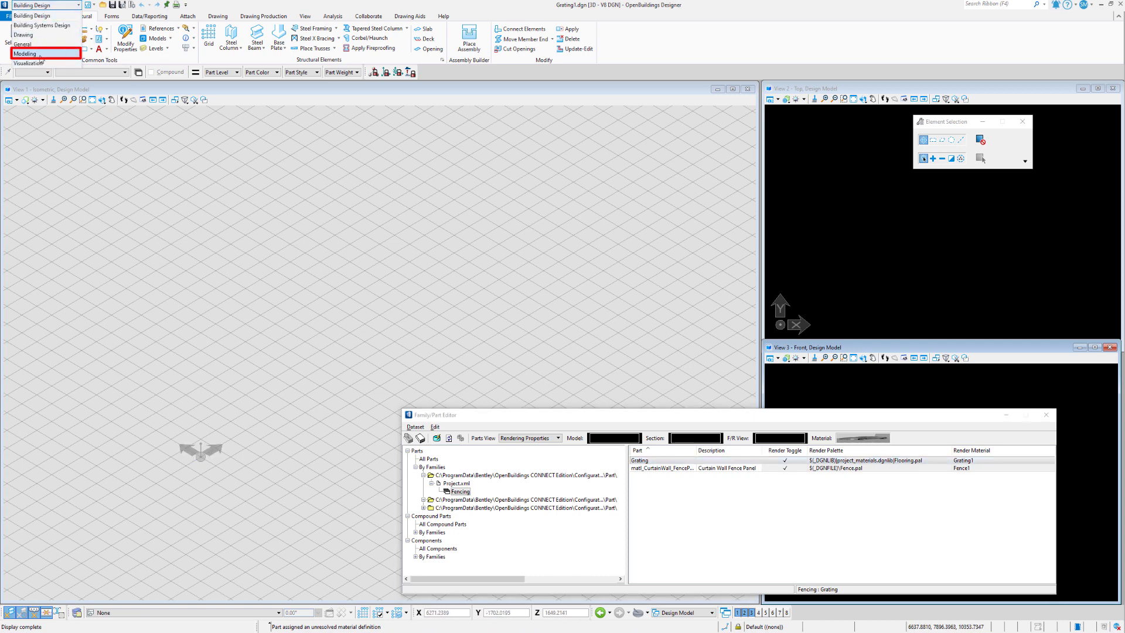
left_click(41, 55)
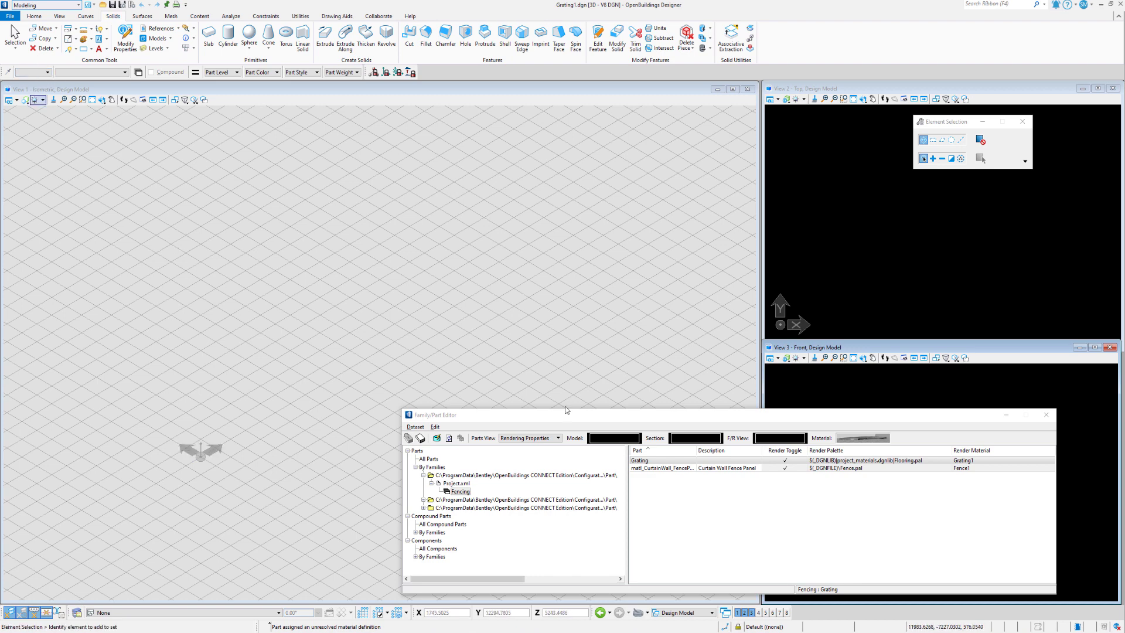
right_click(650, 463)
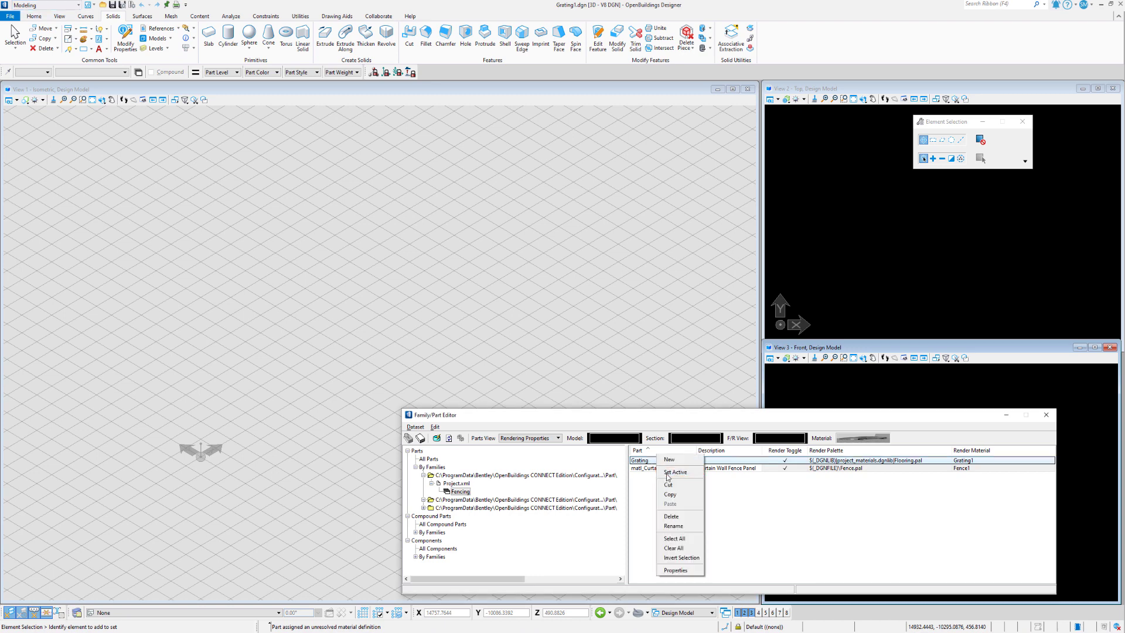
left_click(668, 478)
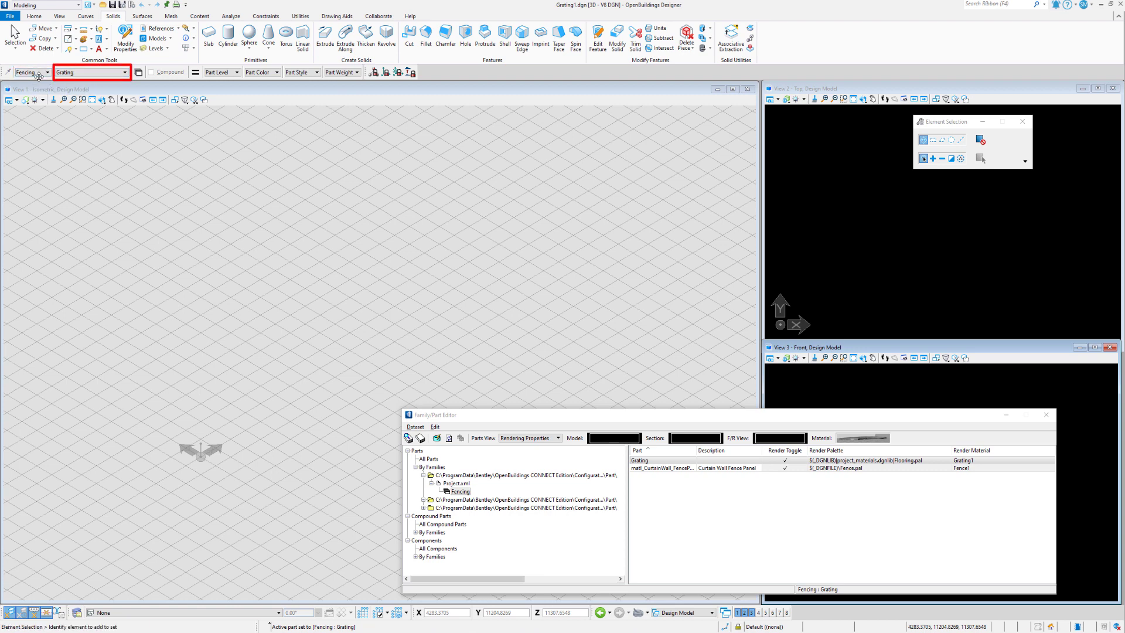
left_click(456, 484)
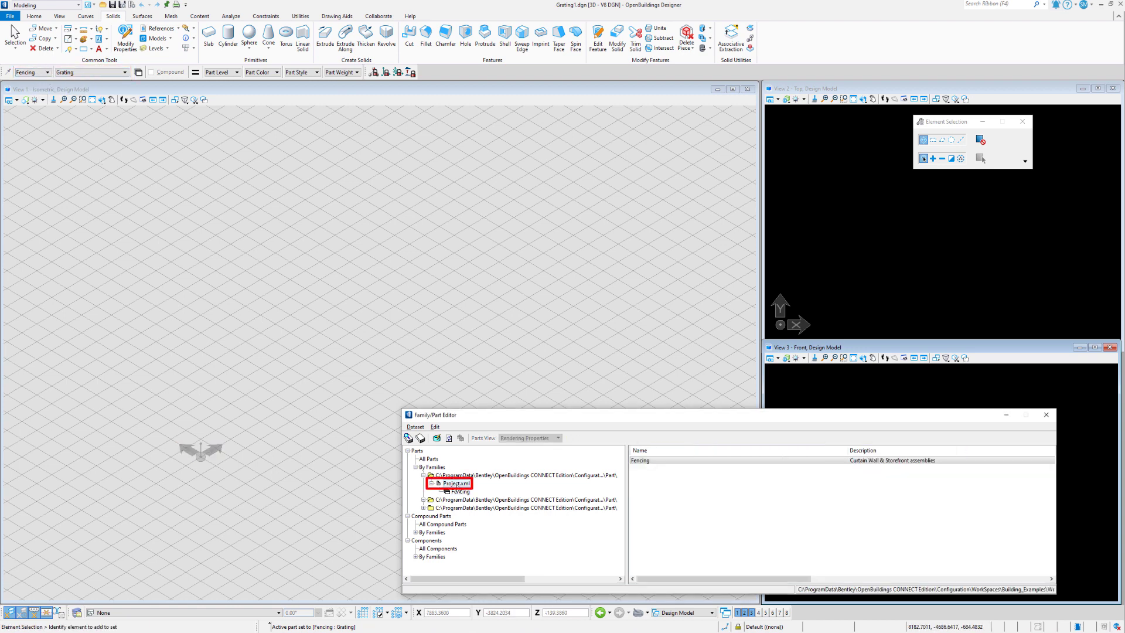
Create a new part family named Grating
right_click(676, 477)
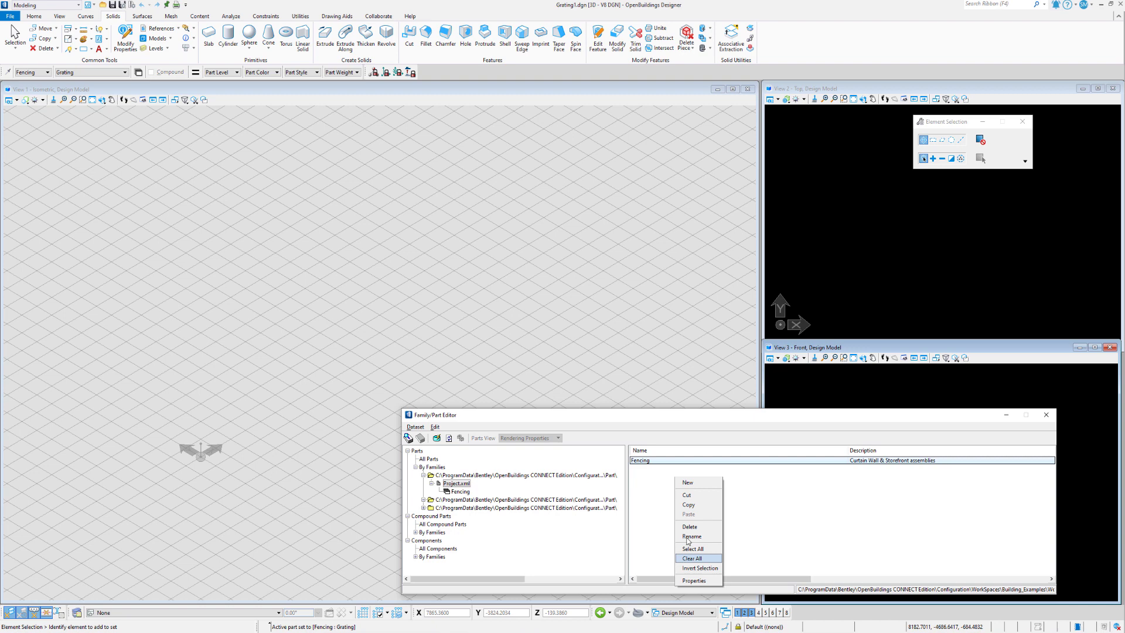
left_click(687, 483)
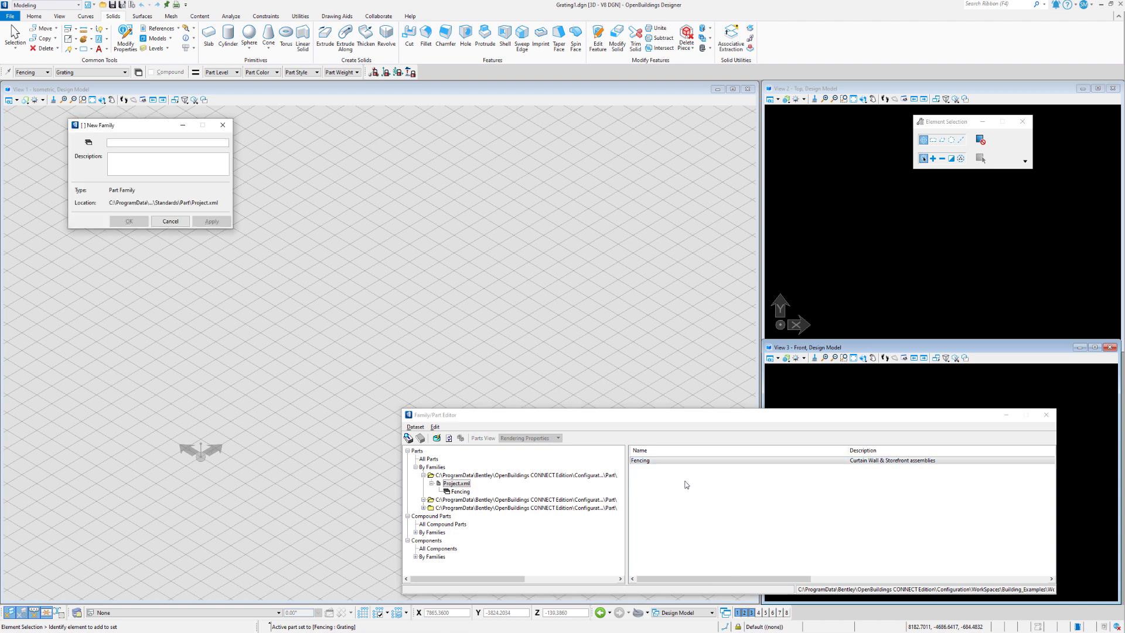
type("Grating")
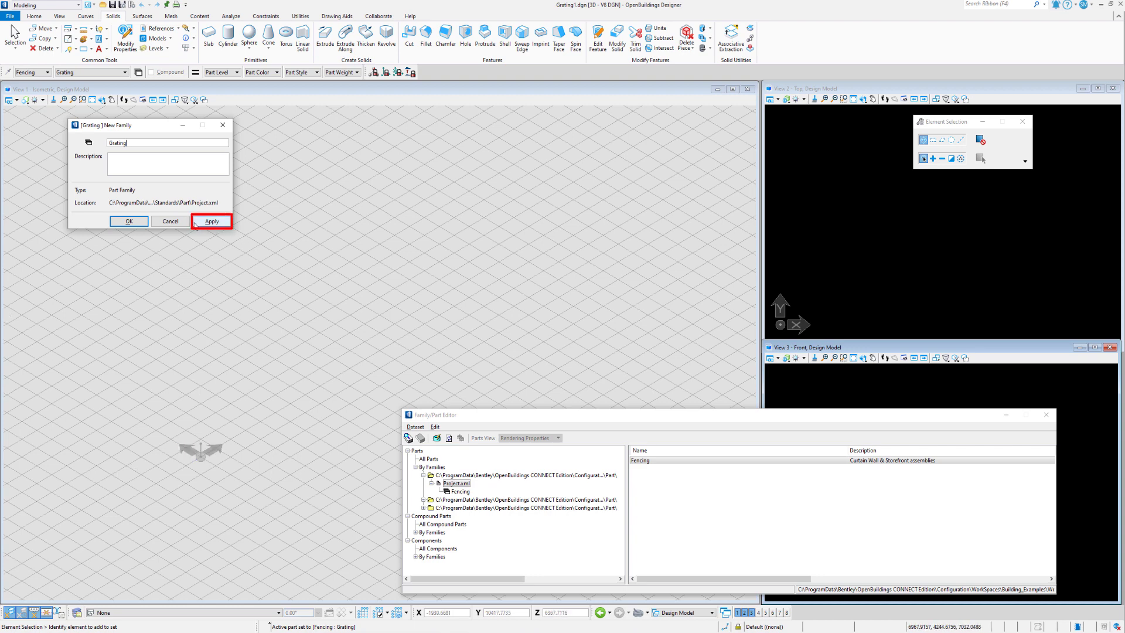
left_click(211, 221)
left_click(176, 221)
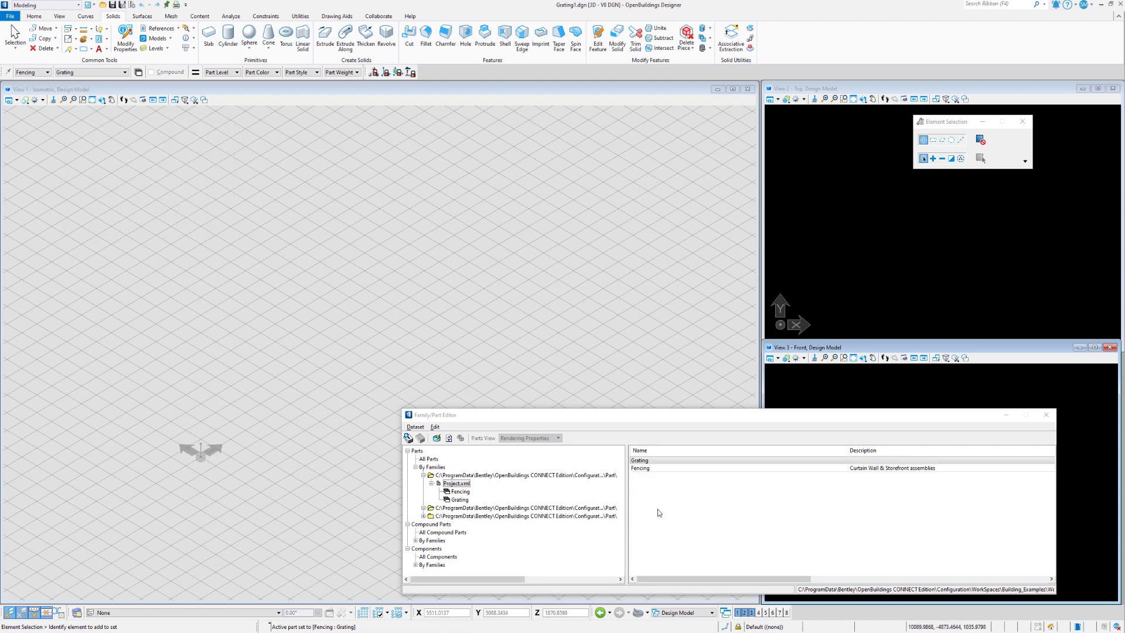
Move the Grating part from Fencing into the new Grating family by cut and paste
left_click(460, 492)
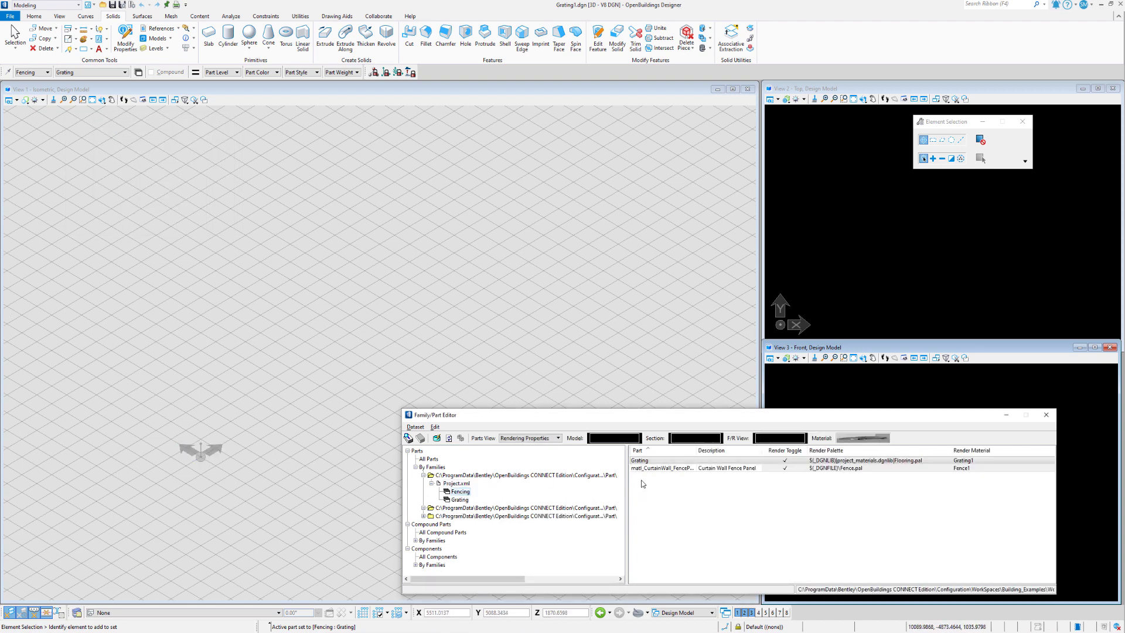
left_click(643, 461)
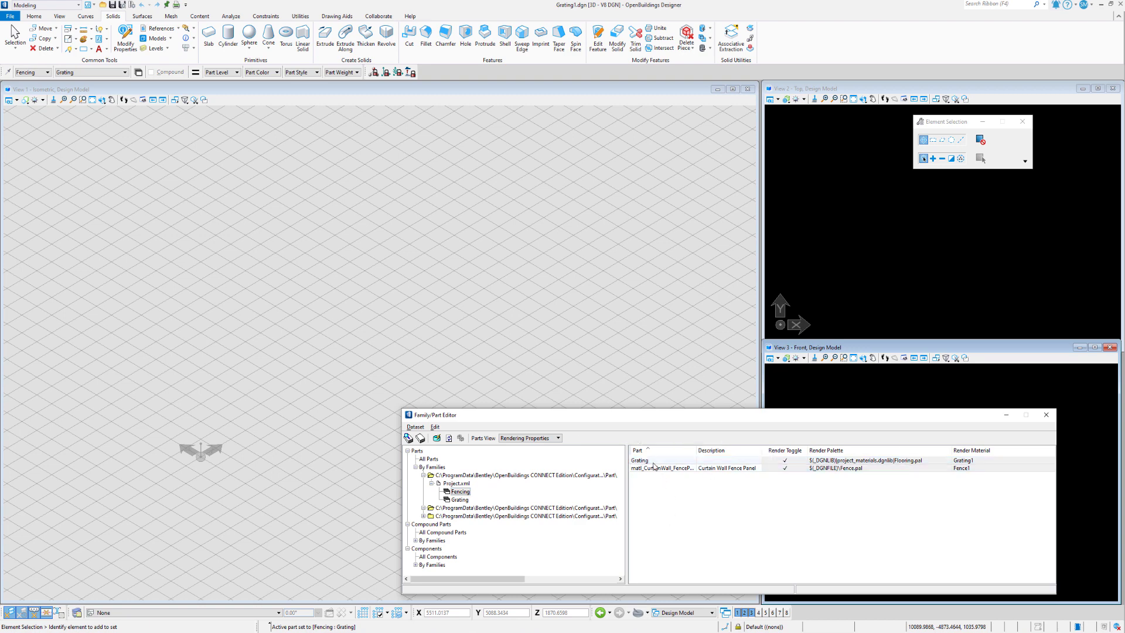
right_click(660, 462)
left_click(672, 486)
left_click(460, 499)
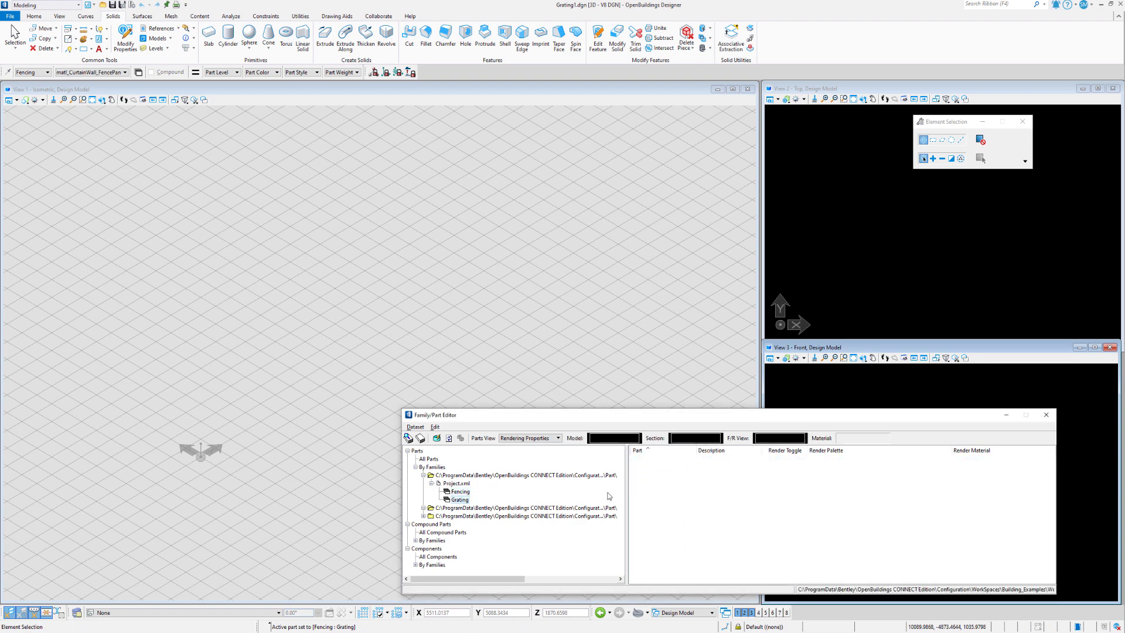
right_click(737, 475)
left_click(751, 520)
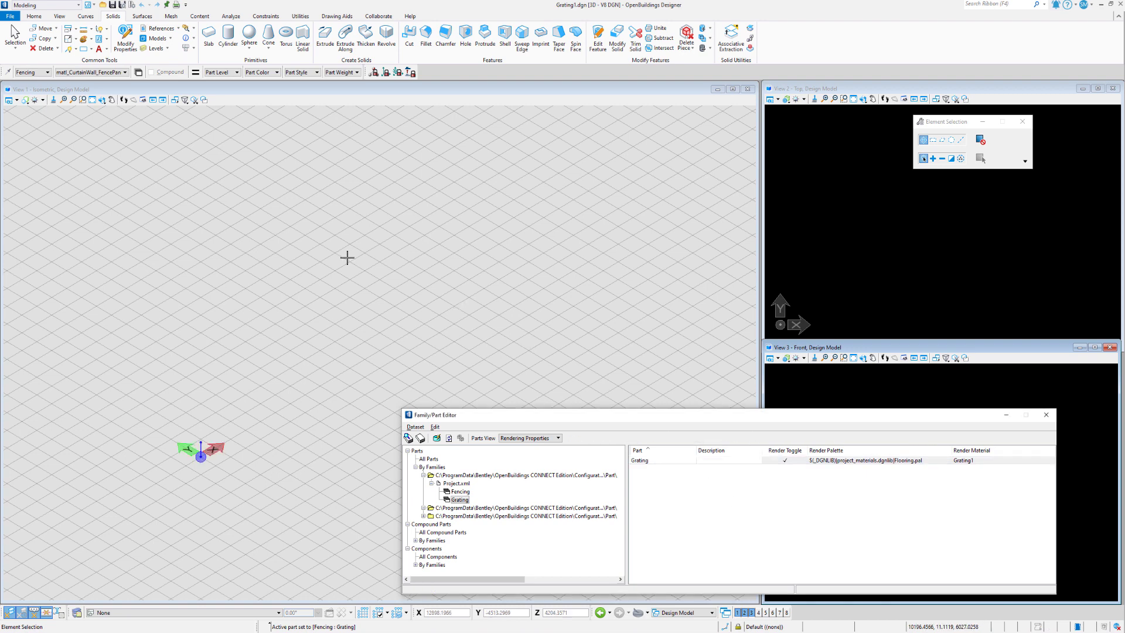
left_click(41, 72)
left_click(41, 73)
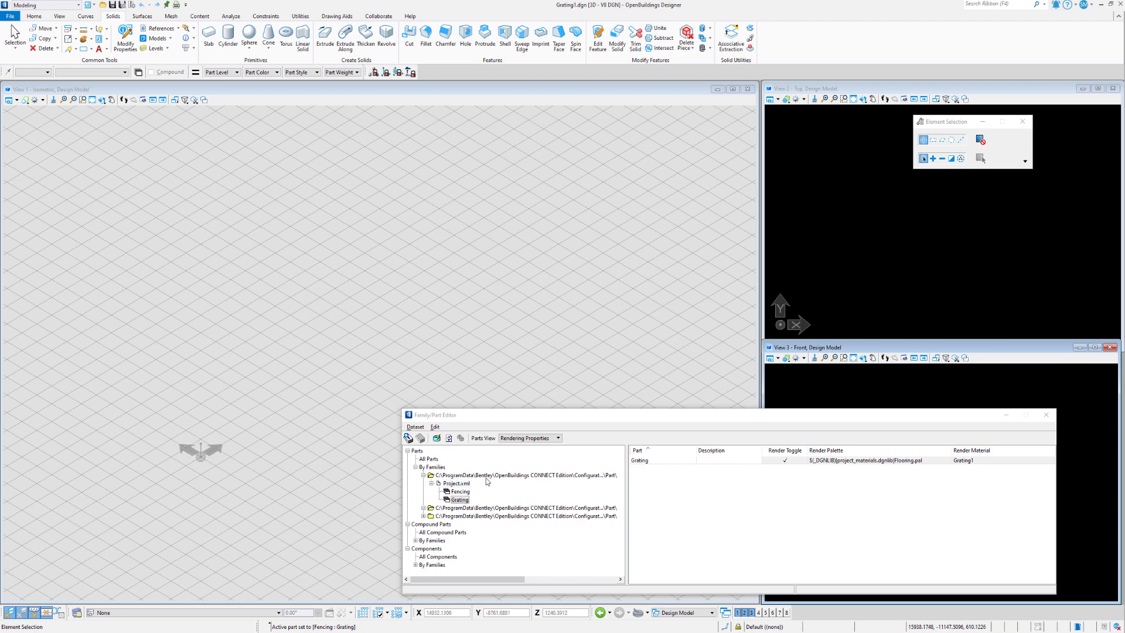
Make the part active, rename it and its description to Grating1, and save the dataset
right_click(692, 461)
left_click(709, 473)
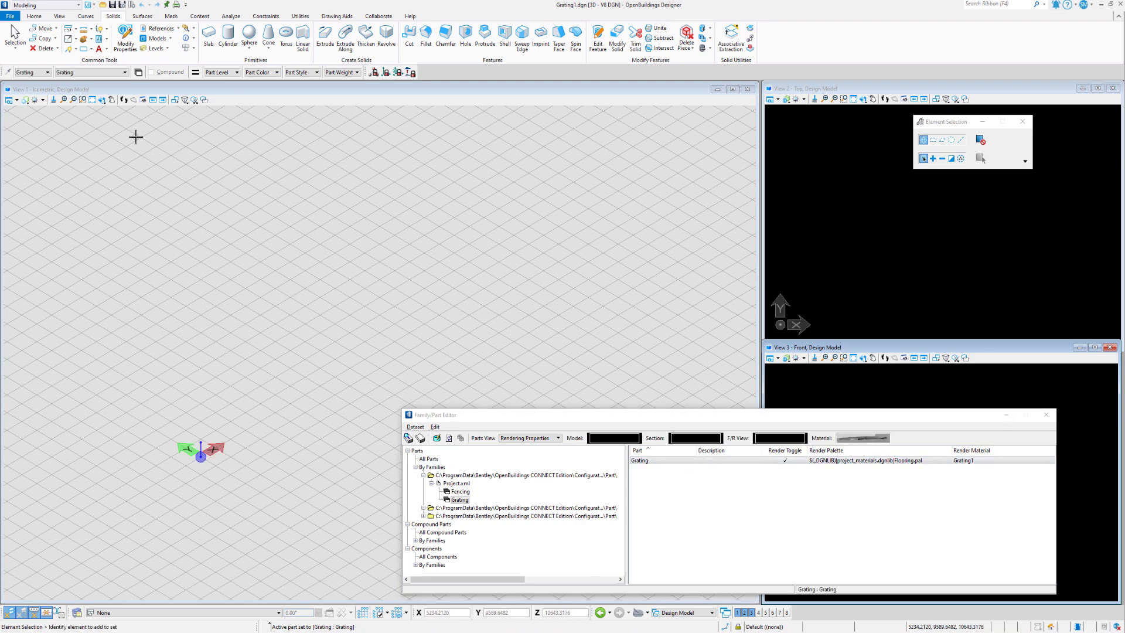
double_click(658, 463)
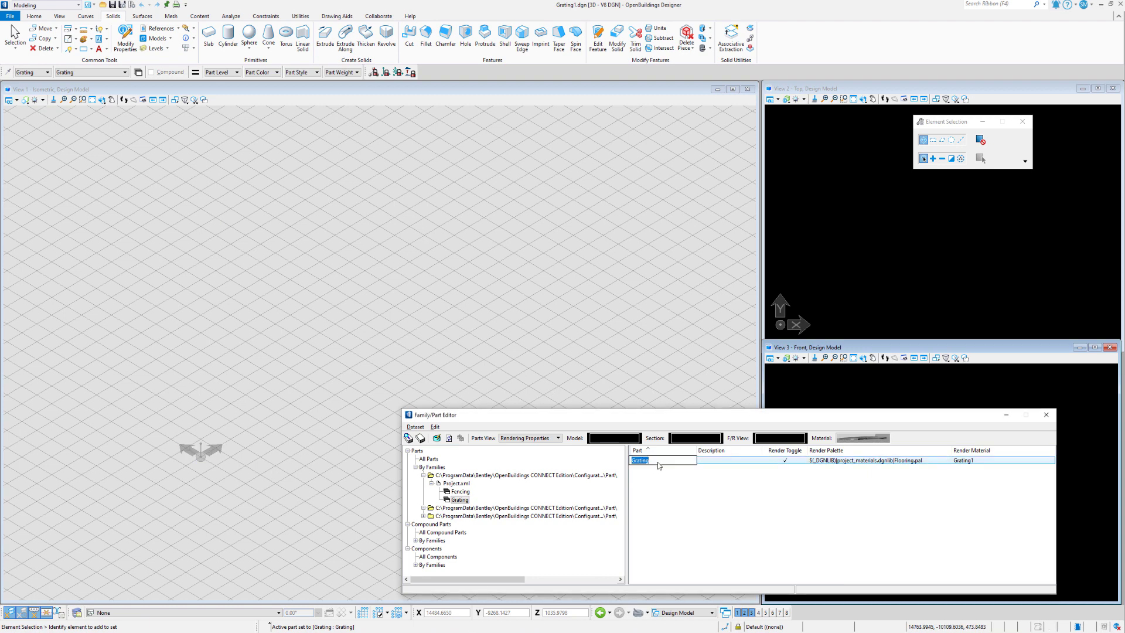
left_click(649, 462)
key("Return")
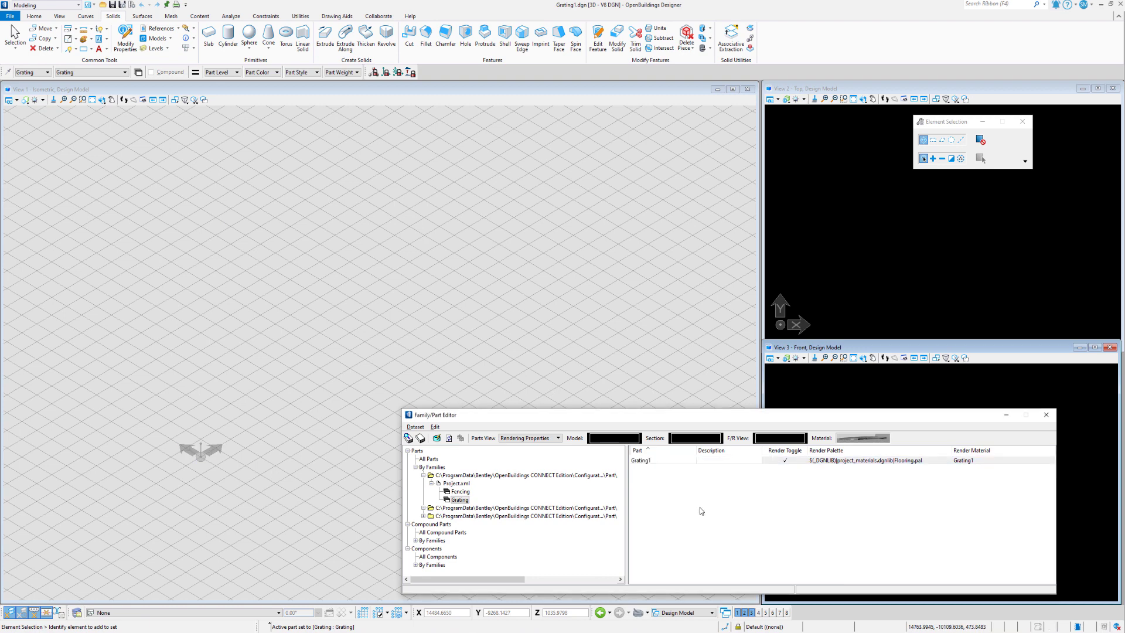
left_click(719, 460)
key("Return")
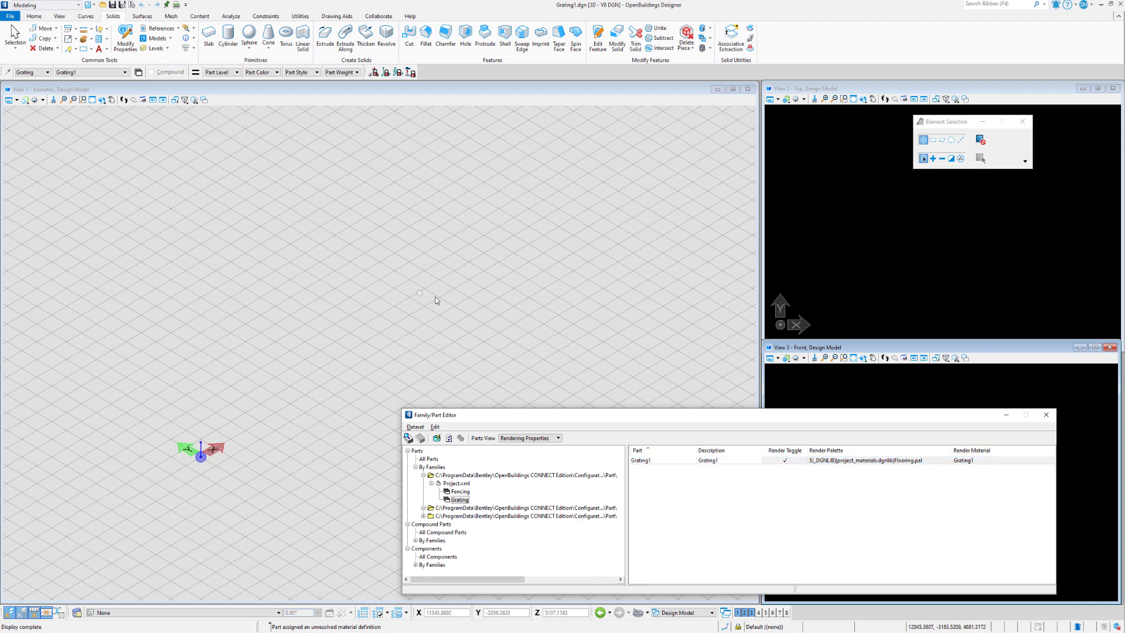
left_click(436, 438)
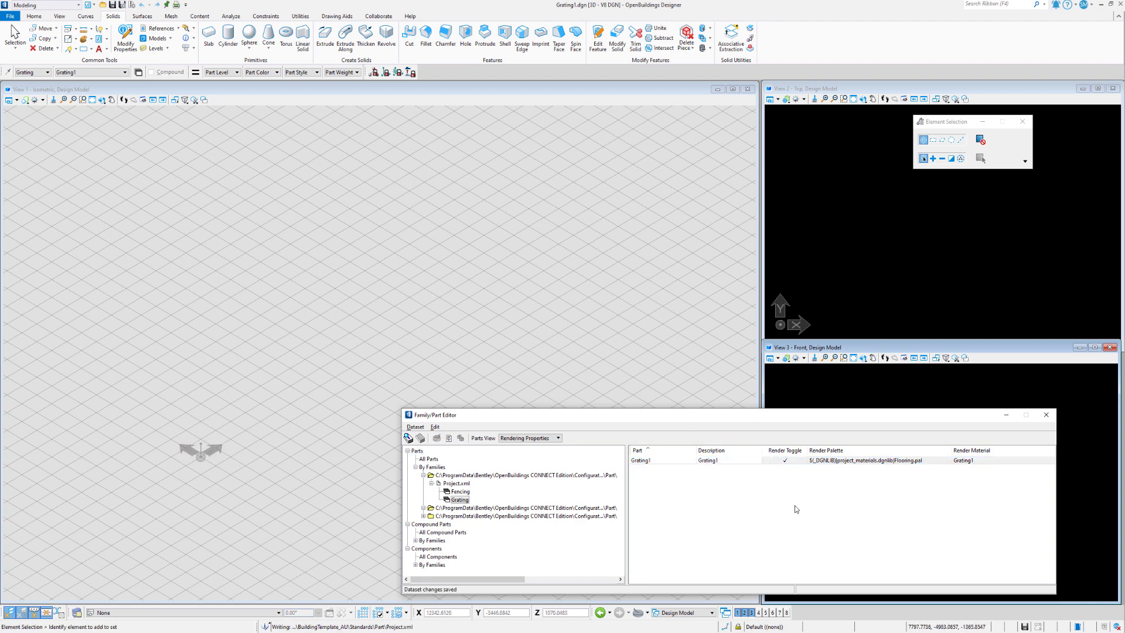
Close the Family/Part Editor and draw a rectangle with Place Block
left_click(1047, 415)
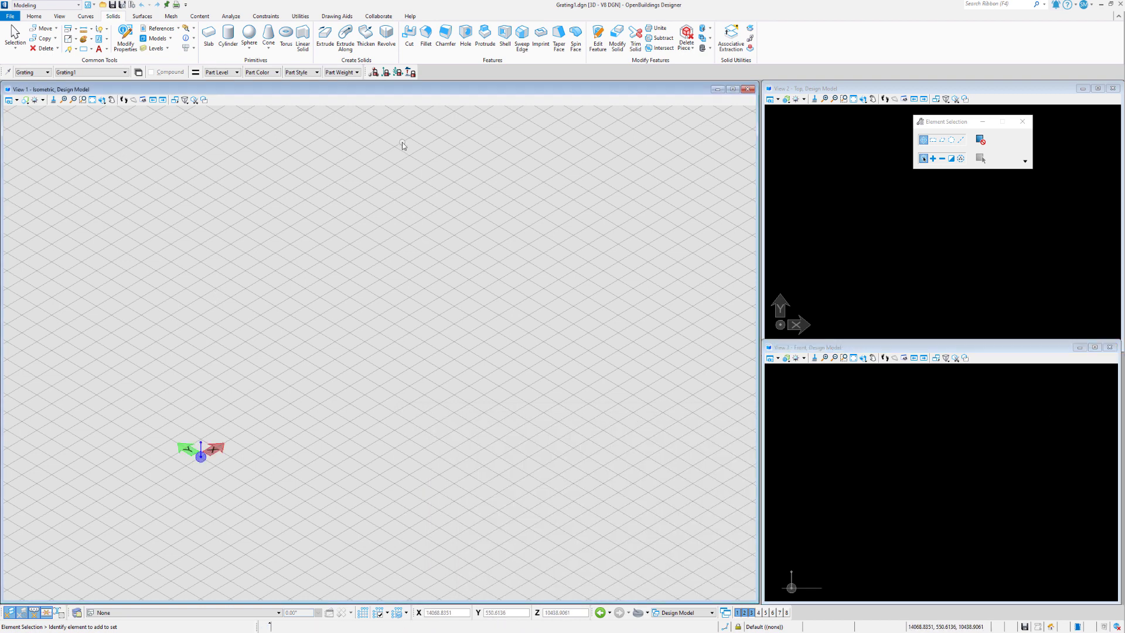
left_click(84, 50)
left_click(240, 448)
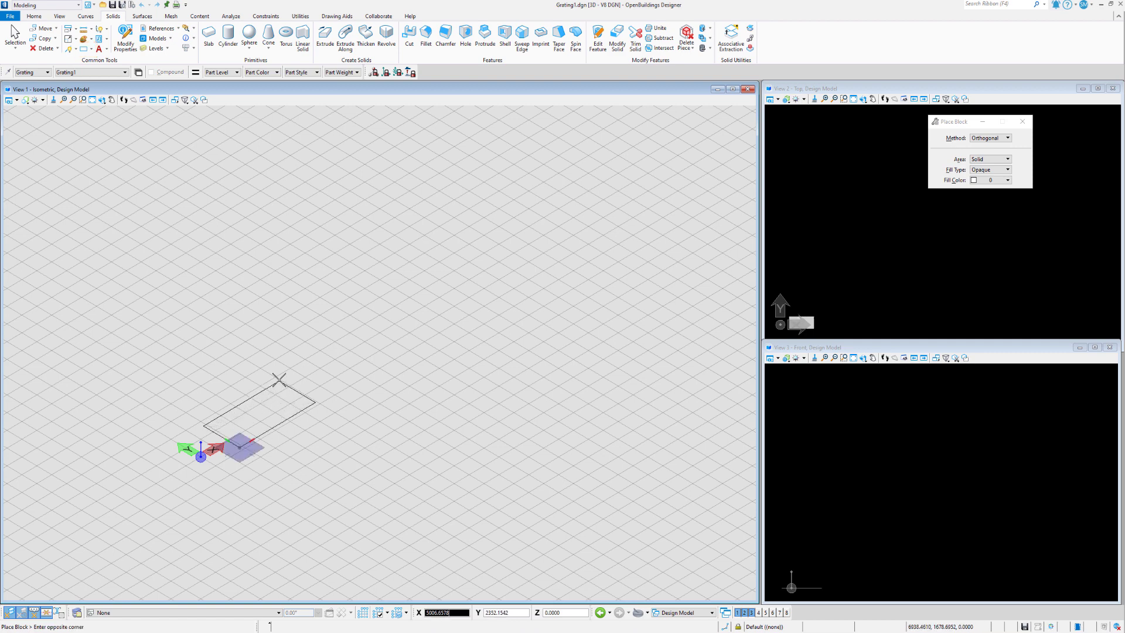
left_click(279, 379)
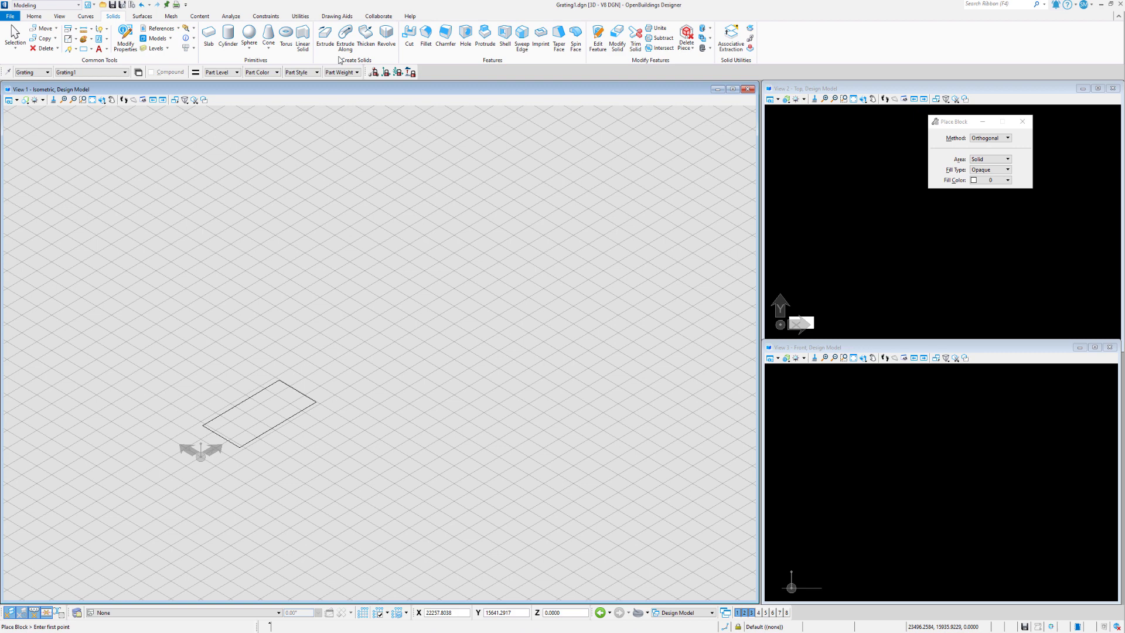
Extrude the rectangle into a solid slab 434.4473 thick
left_click(325, 35)
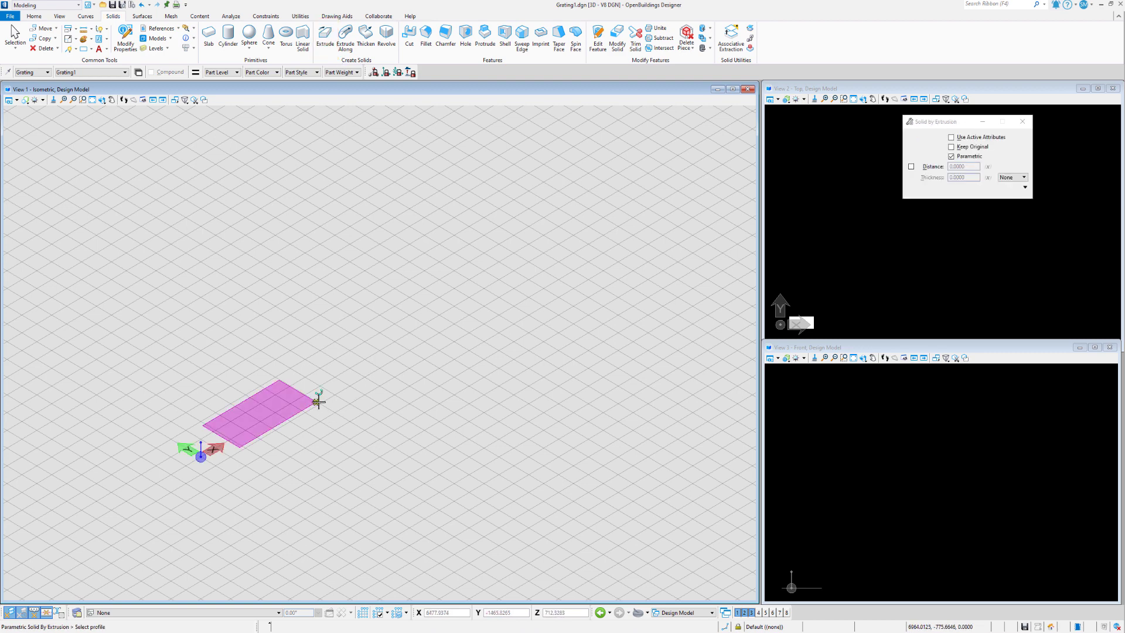
left_click(318, 401)
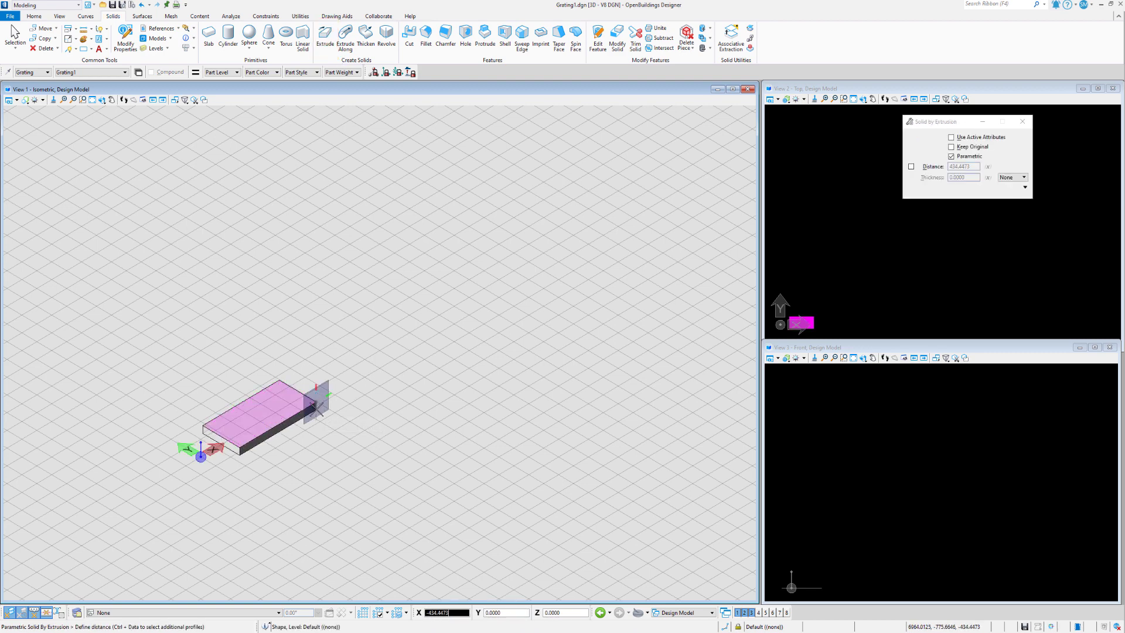
left_click(317, 404)
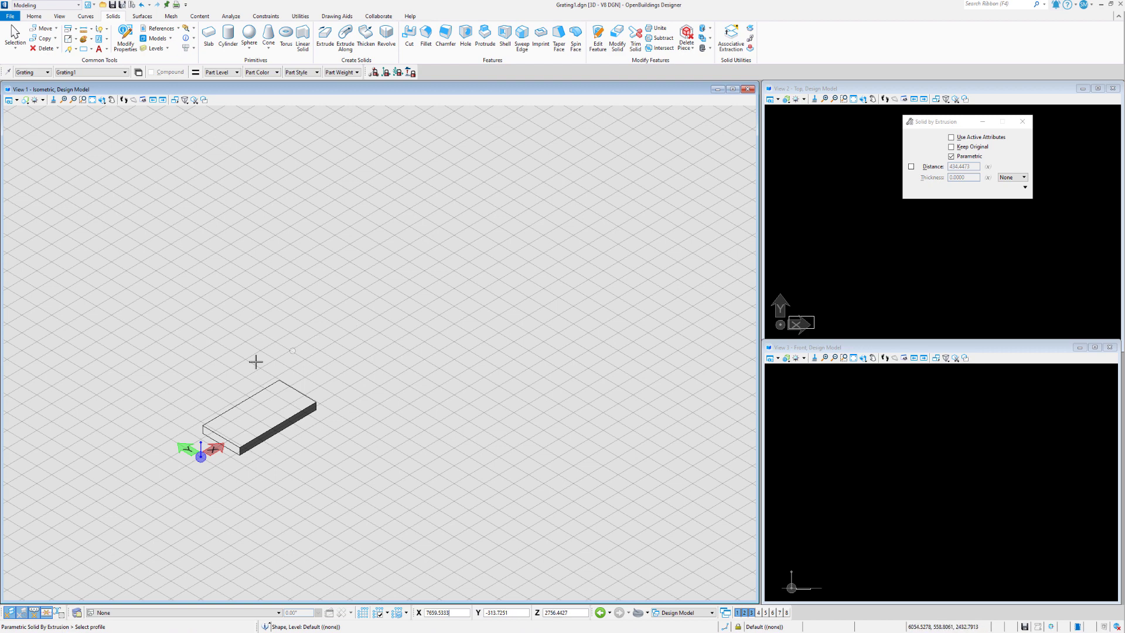
scroll(240, 364, "up", 2)
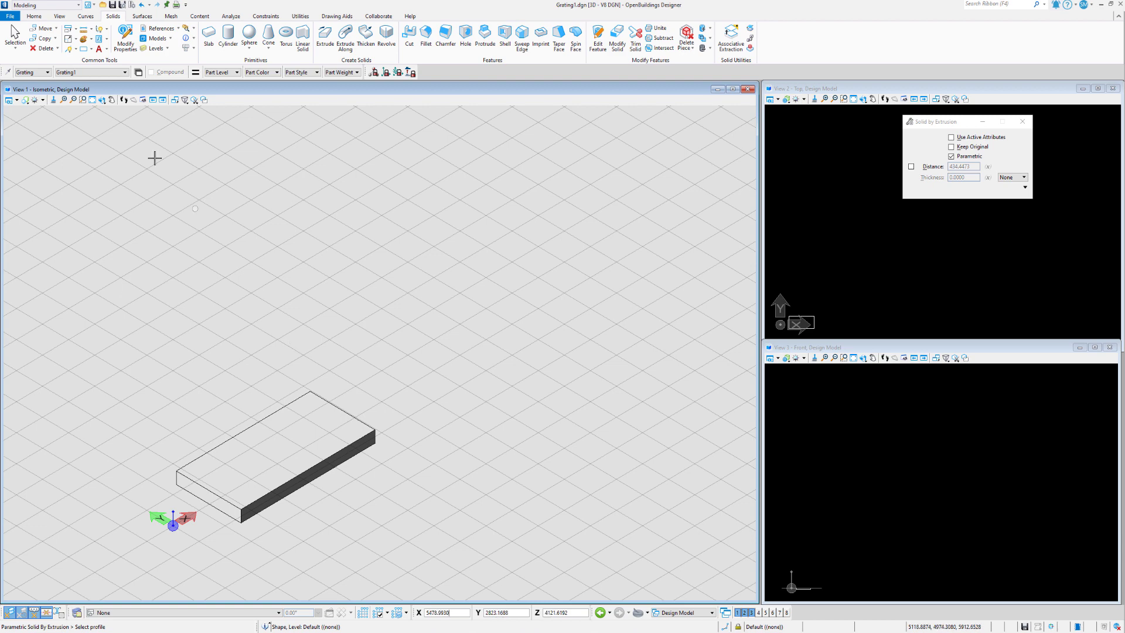
left_click(102, 100)
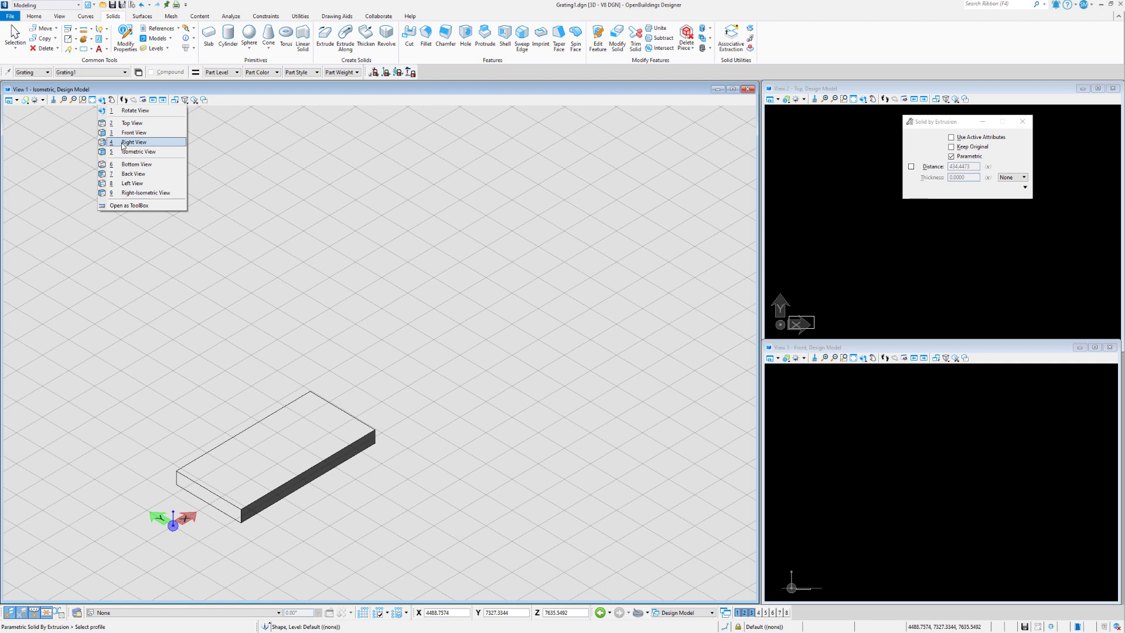
Switch to Front view and start a Plan floor plan callout with the Arch - Floor Plan seed
left_click(124, 132)
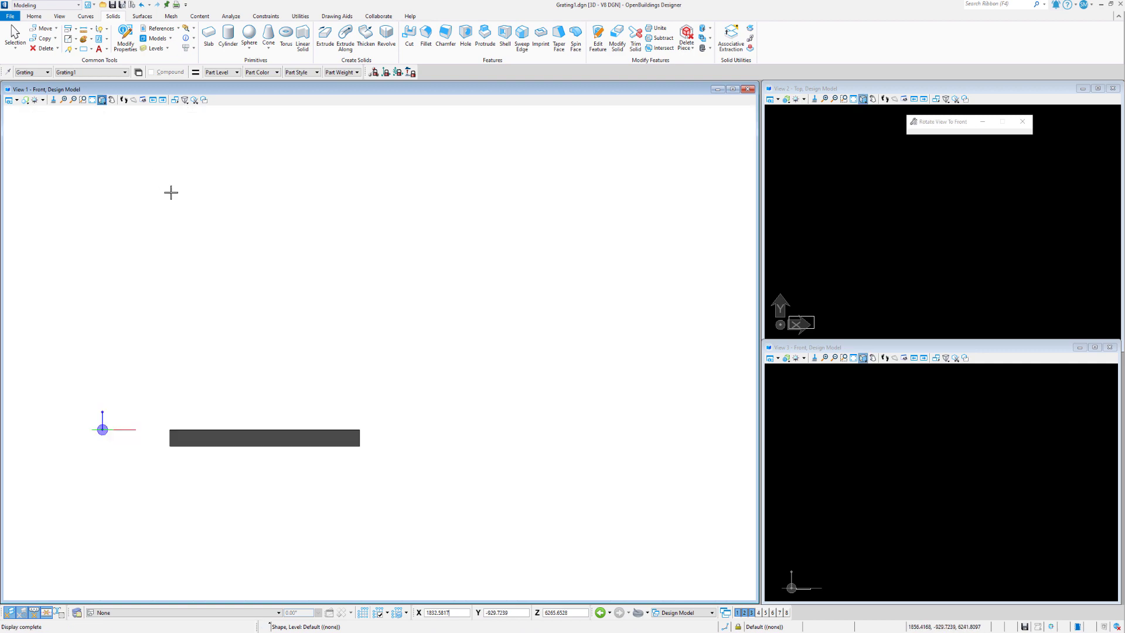
left_click(78, 5)
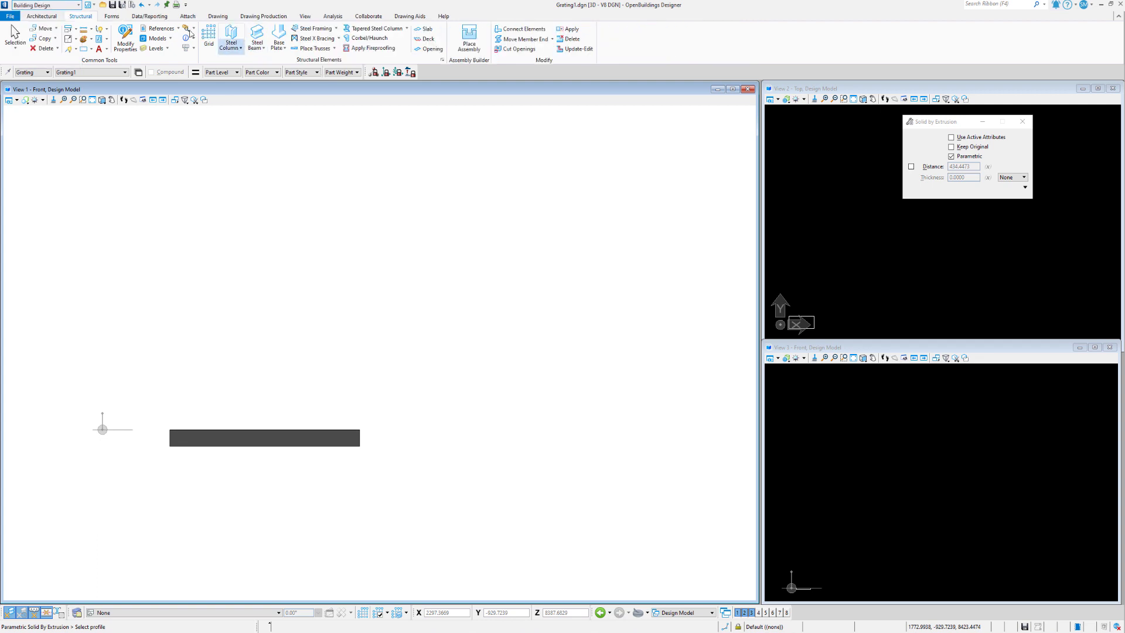
left_click(258, 16)
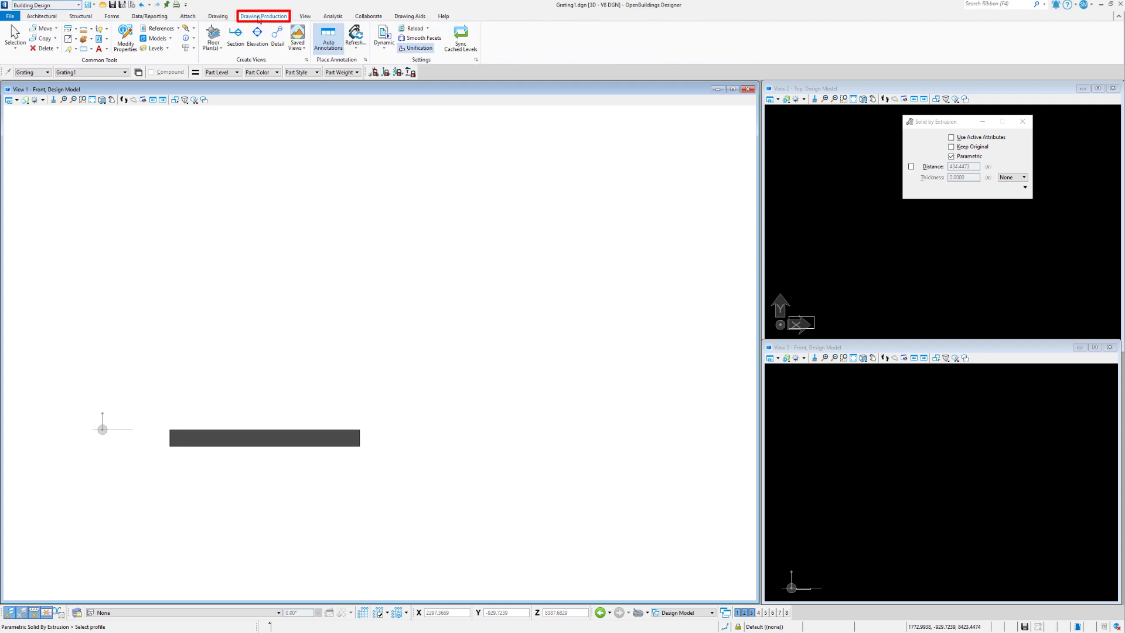
left_click(213, 45)
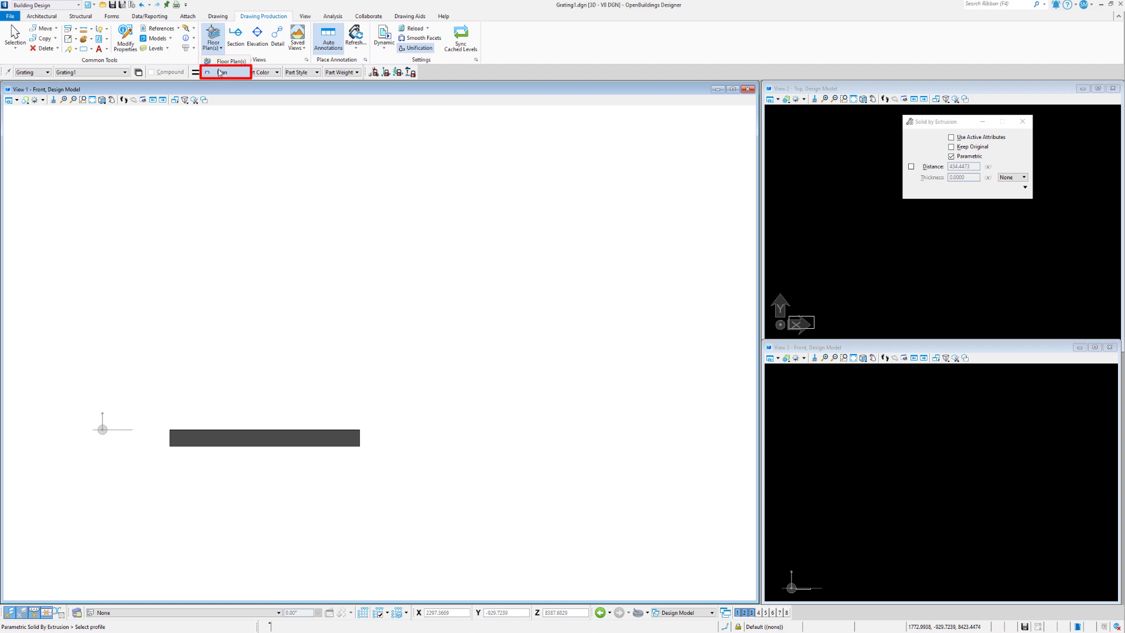
left_click(221, 72)
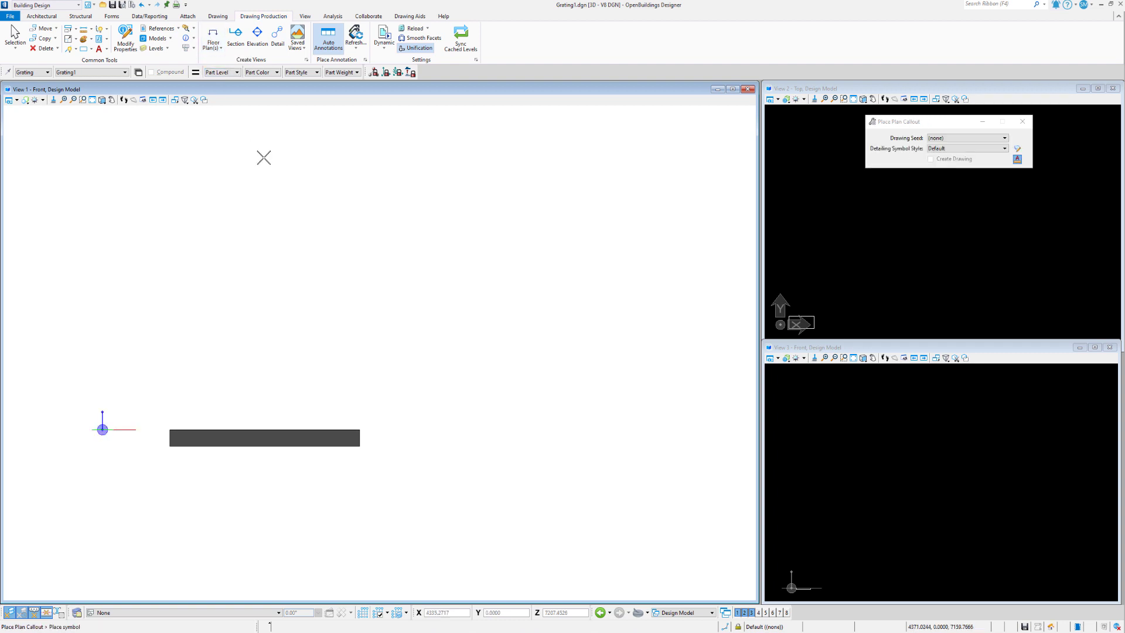
left_click(951, 138)
left_click(940, 153)
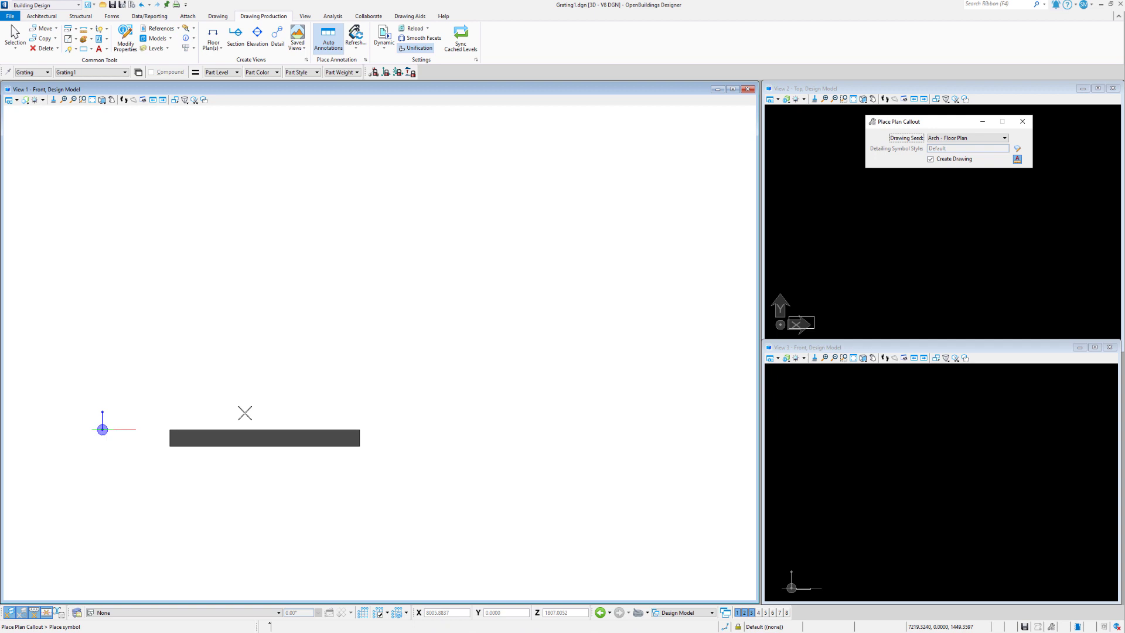
Place the callout across the slab and create the Plan drawing without a sheet model
left_click(149, 420)
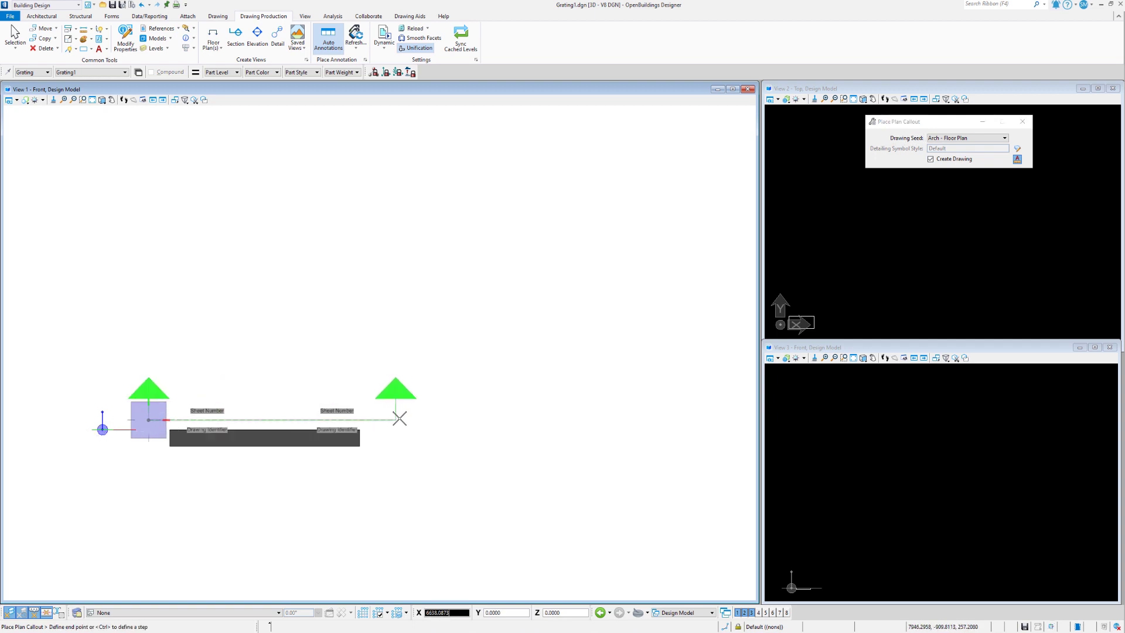
left_click(402, 419)
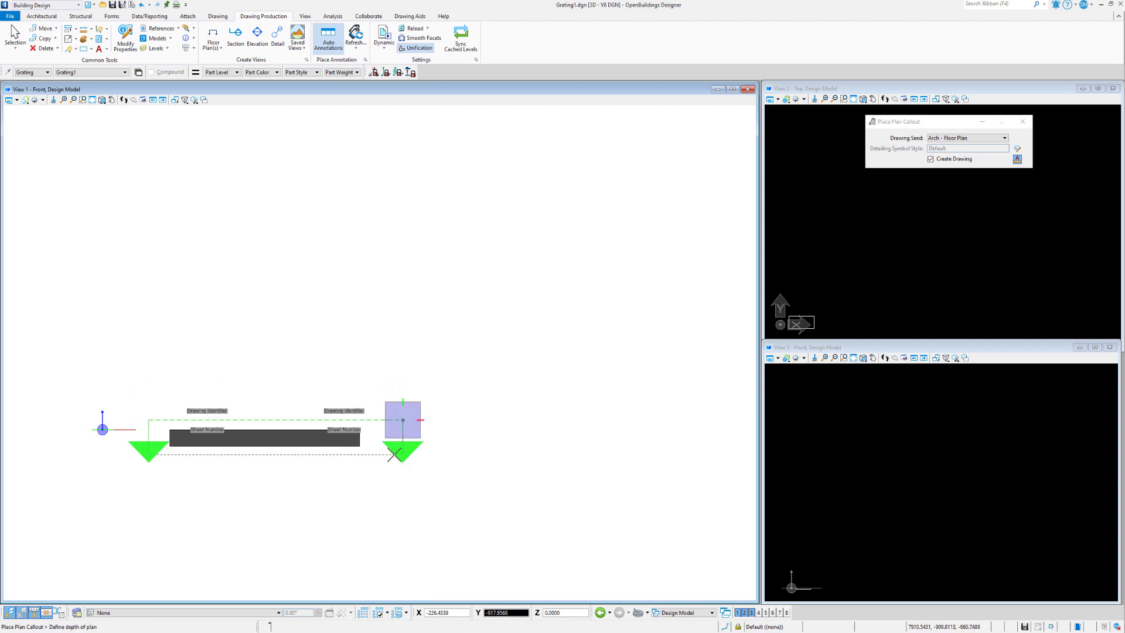
left_click(405, 428)
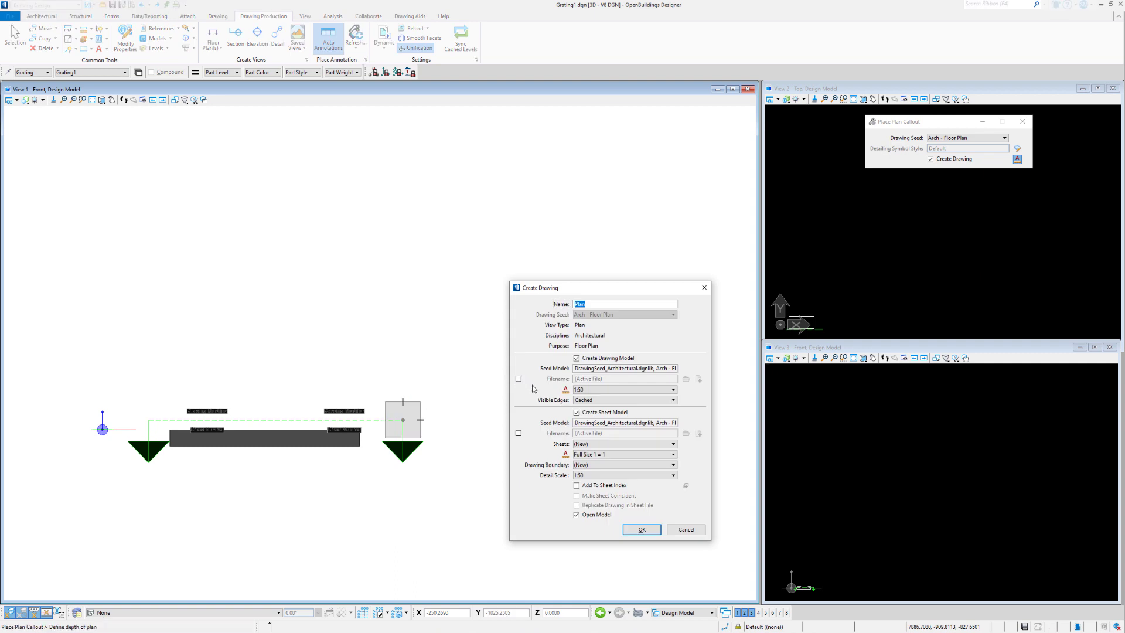
left_click(592, 413)
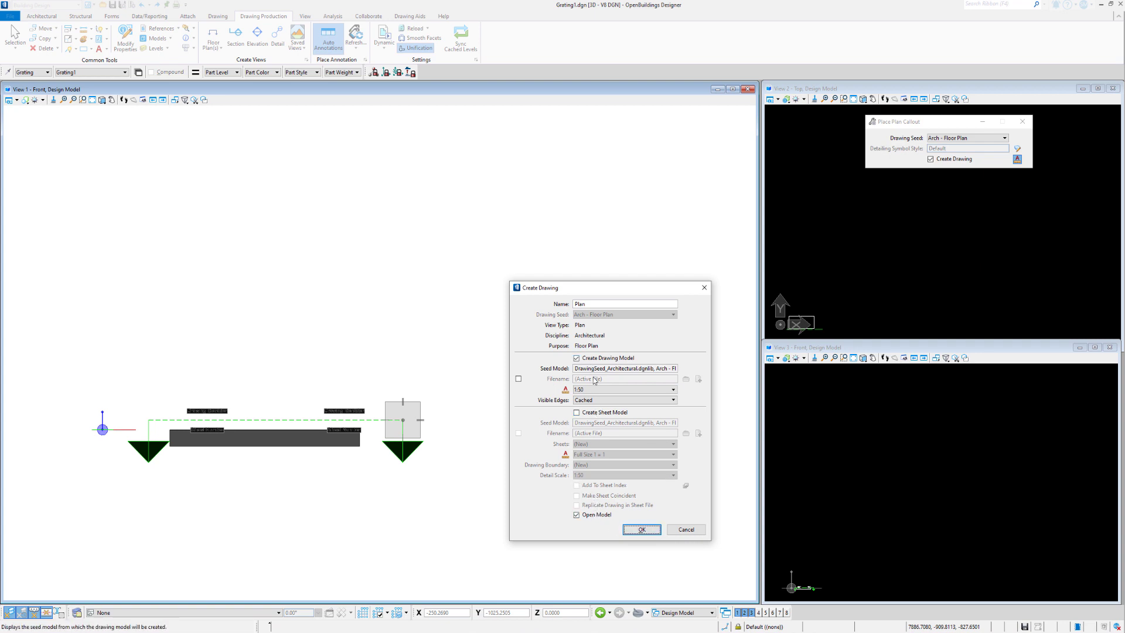
left_click(647, 532)
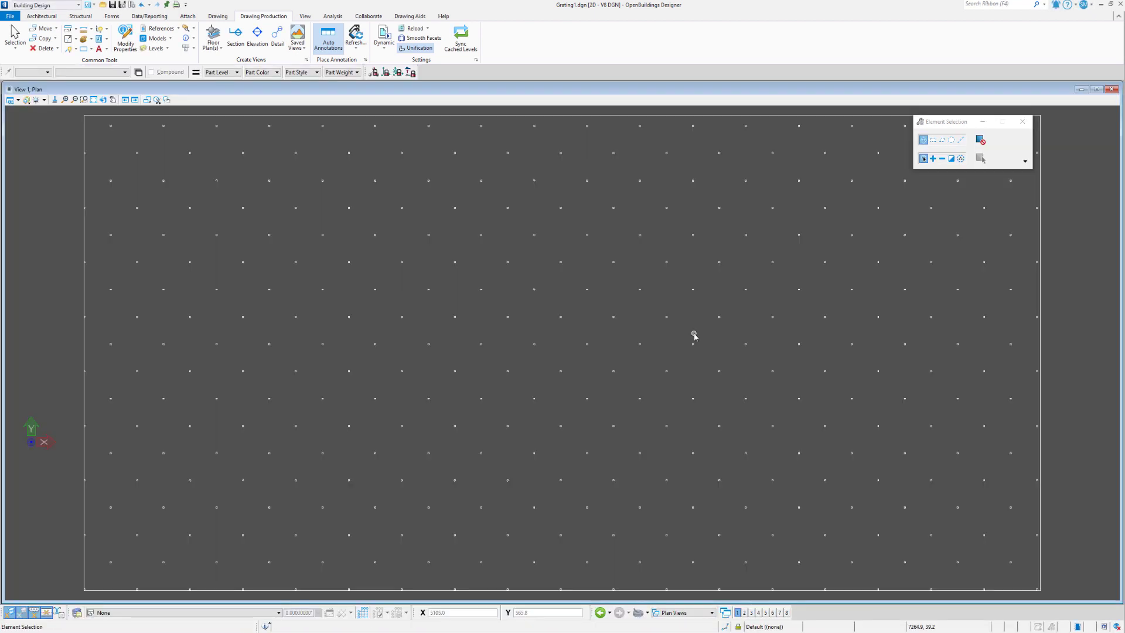
Zoom over the generated Plan drawing, then return to Grating1.dgn's isometric 3D model
scroll(706, 331, "down", 2)
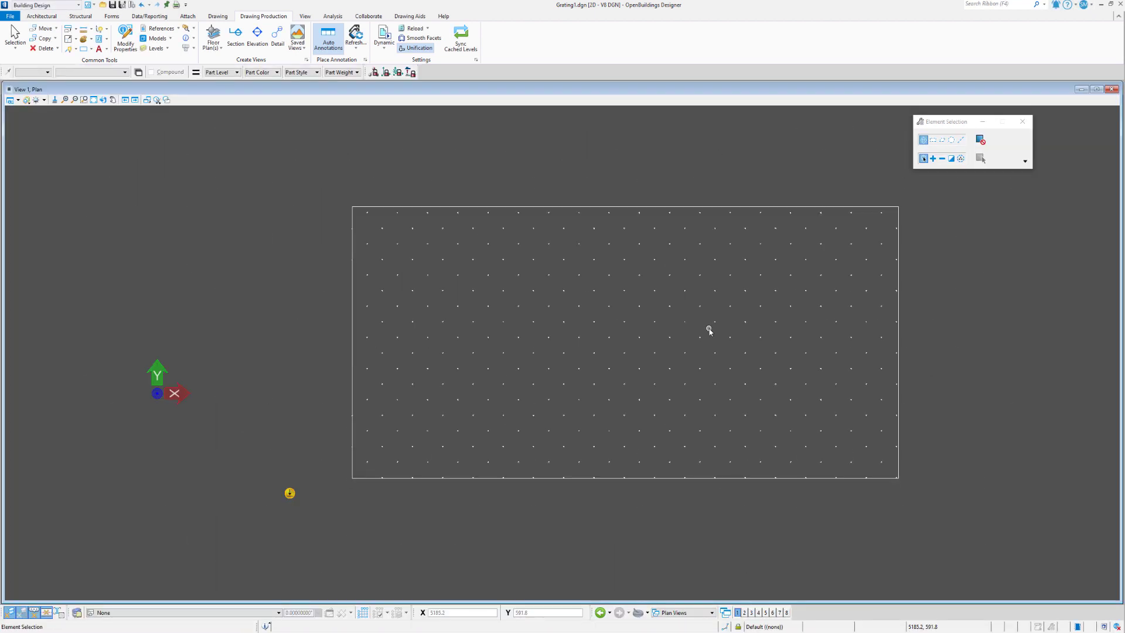
scroll(709, 330, "down", 2)
scroll(689, 327, "up", 2)
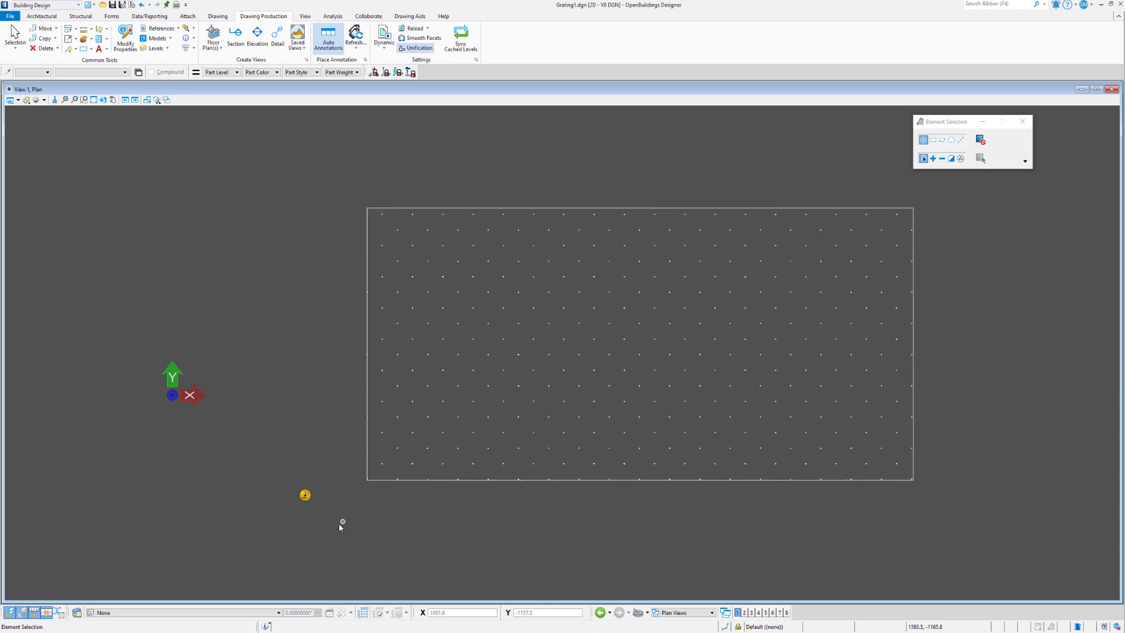
left_click(600, 613)
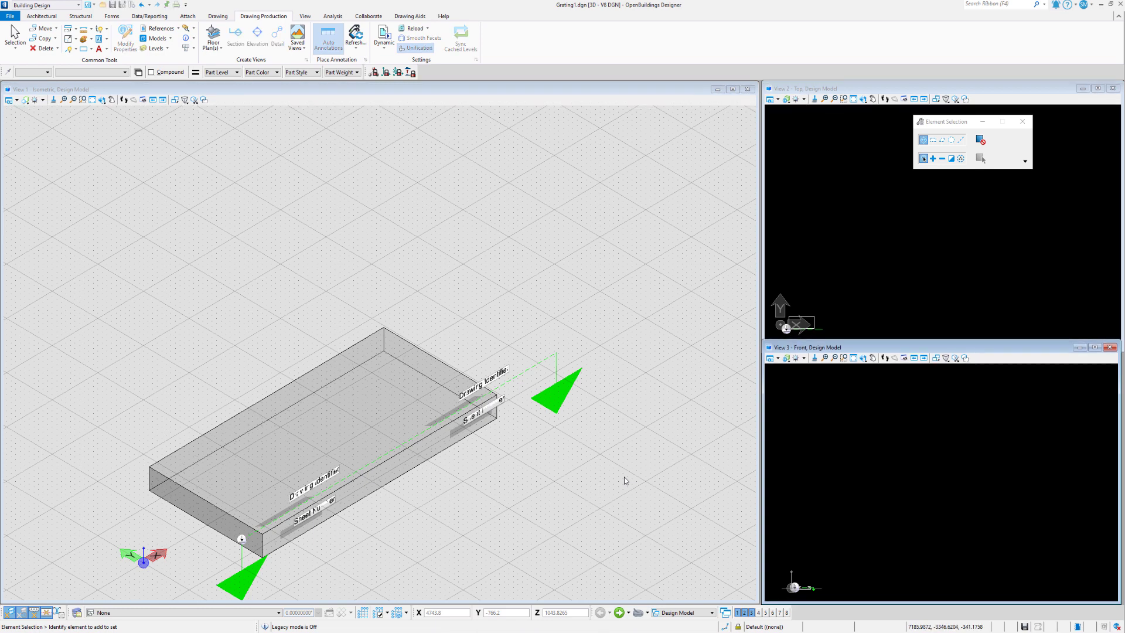
scroll(568, 467, "down", 2)
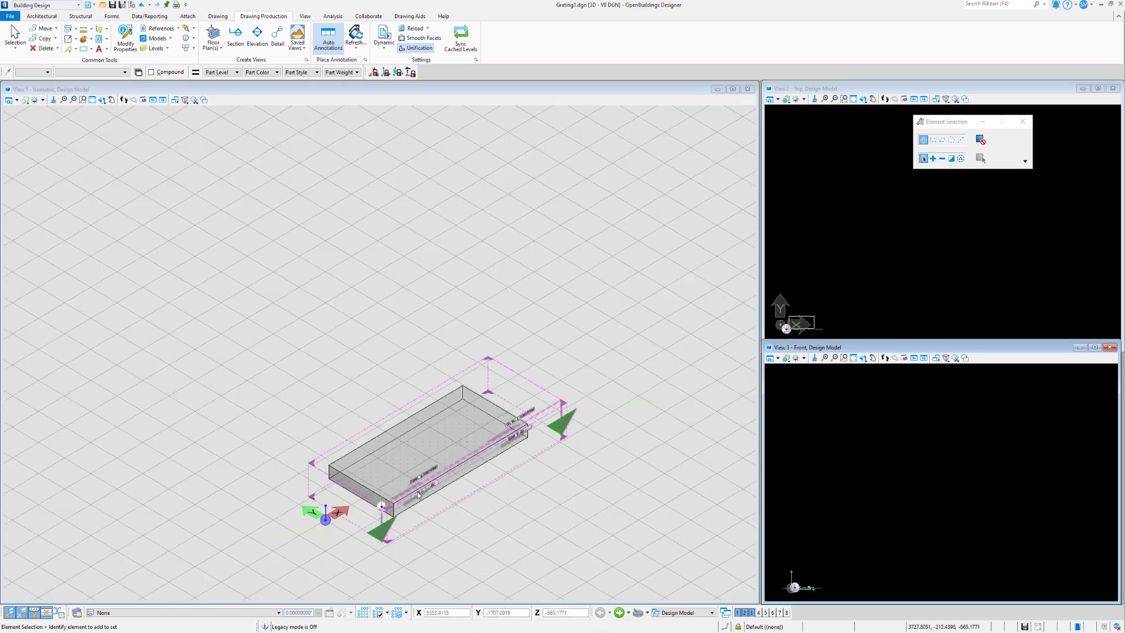
left_click(364, 487)
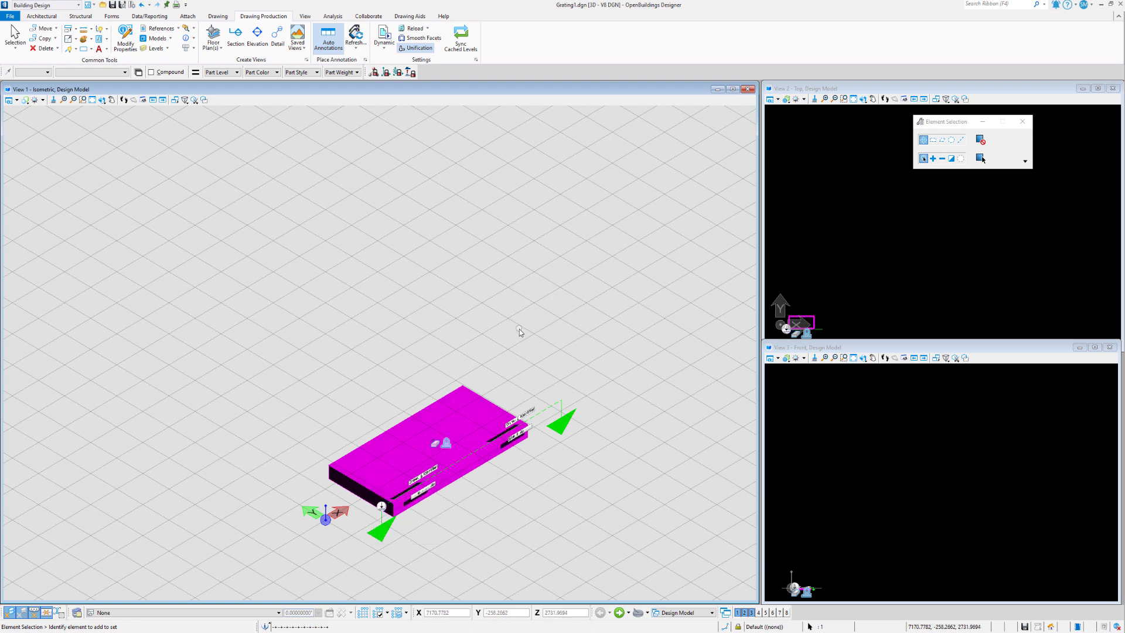
left_click(544, 382)
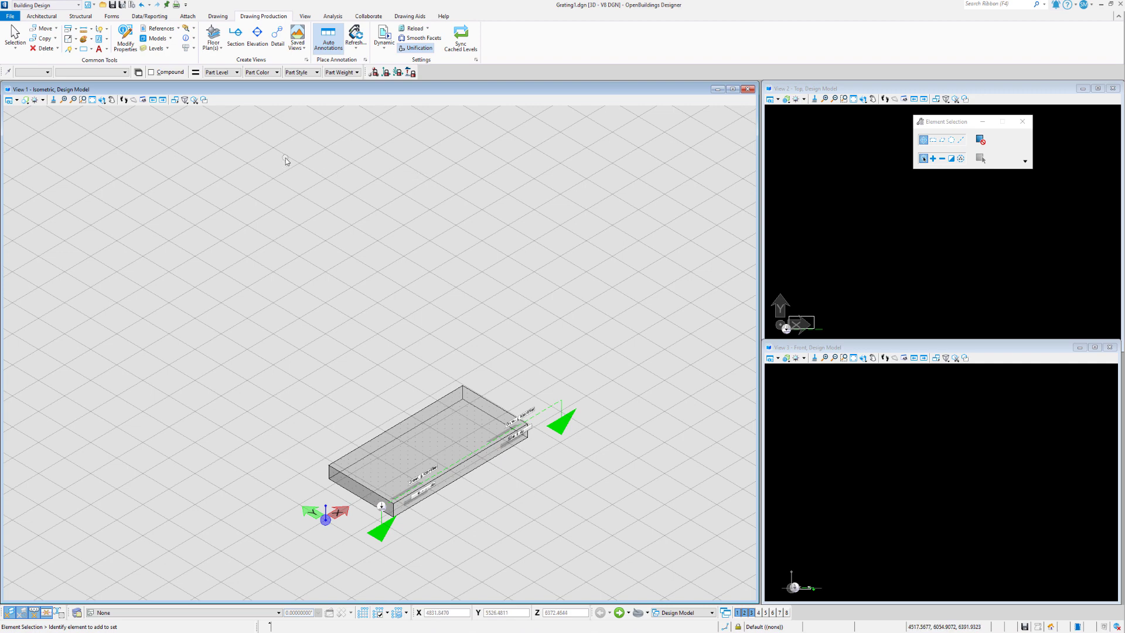
Choose the Grating part family in the Forms tools
left_click(112, 18)
left_click(48, 73)
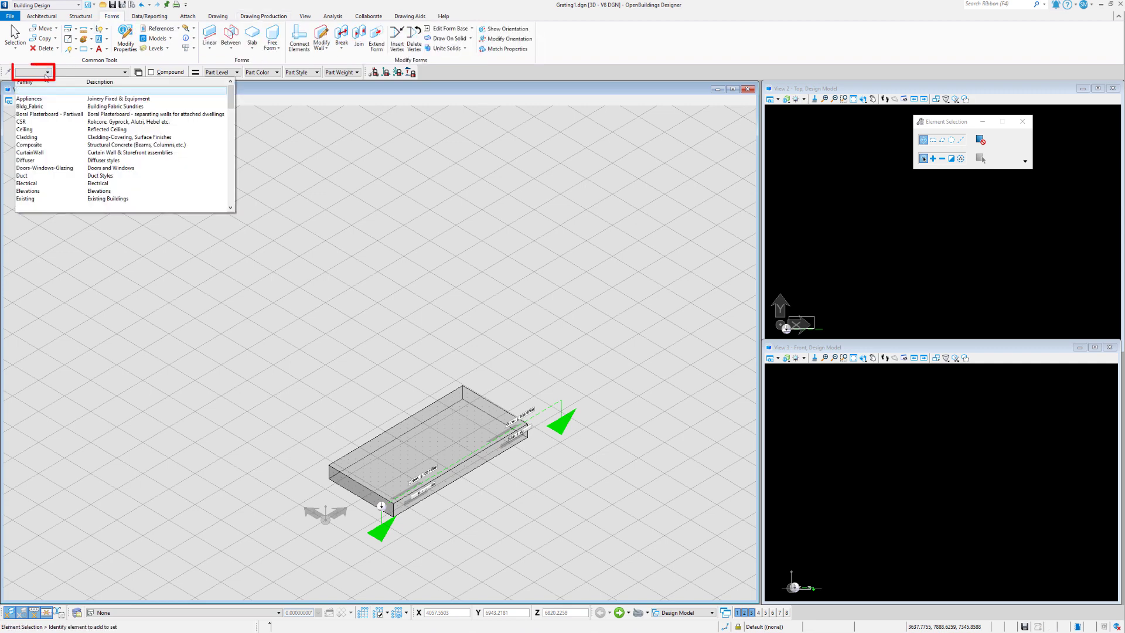
scroll(117, 130, "down", 8)
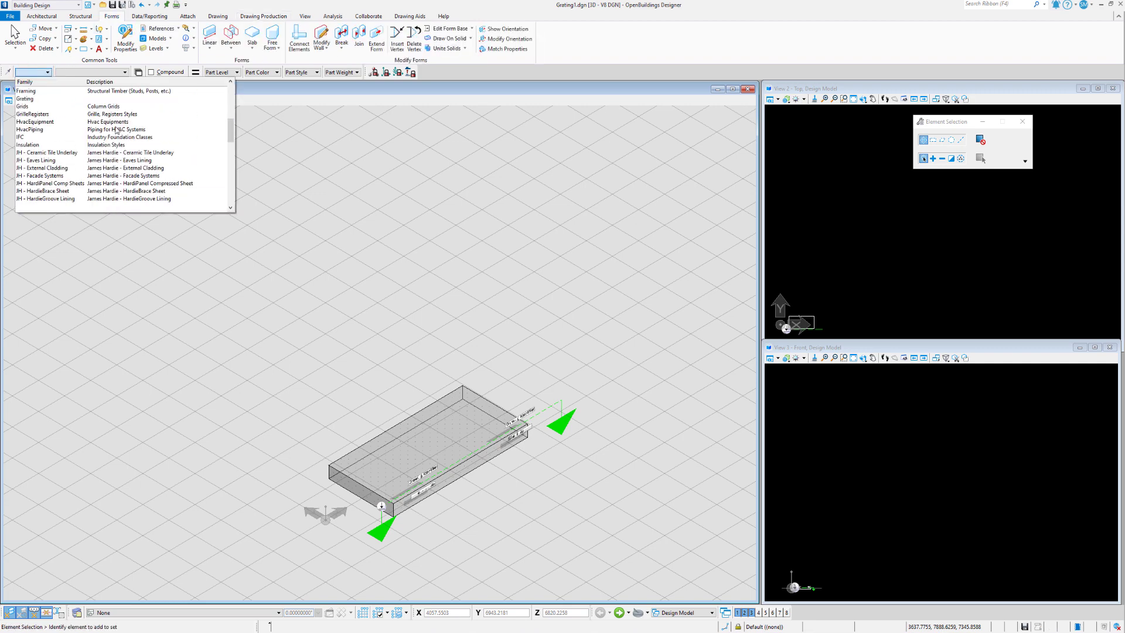
scroll(117, 130, "up", 5)
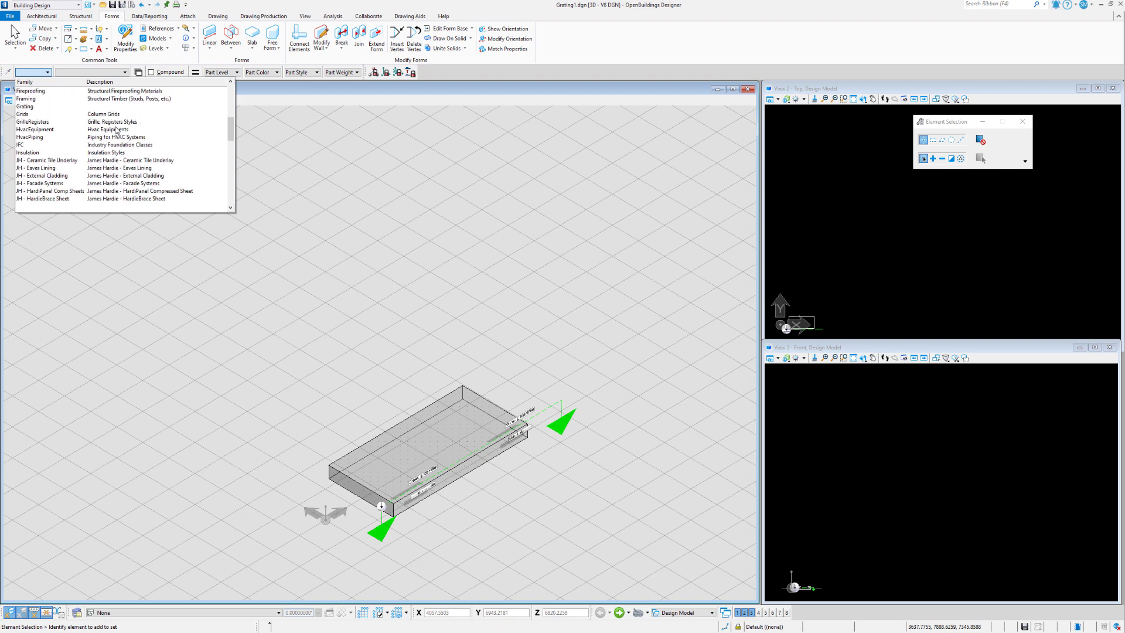
left_click(53, 107)
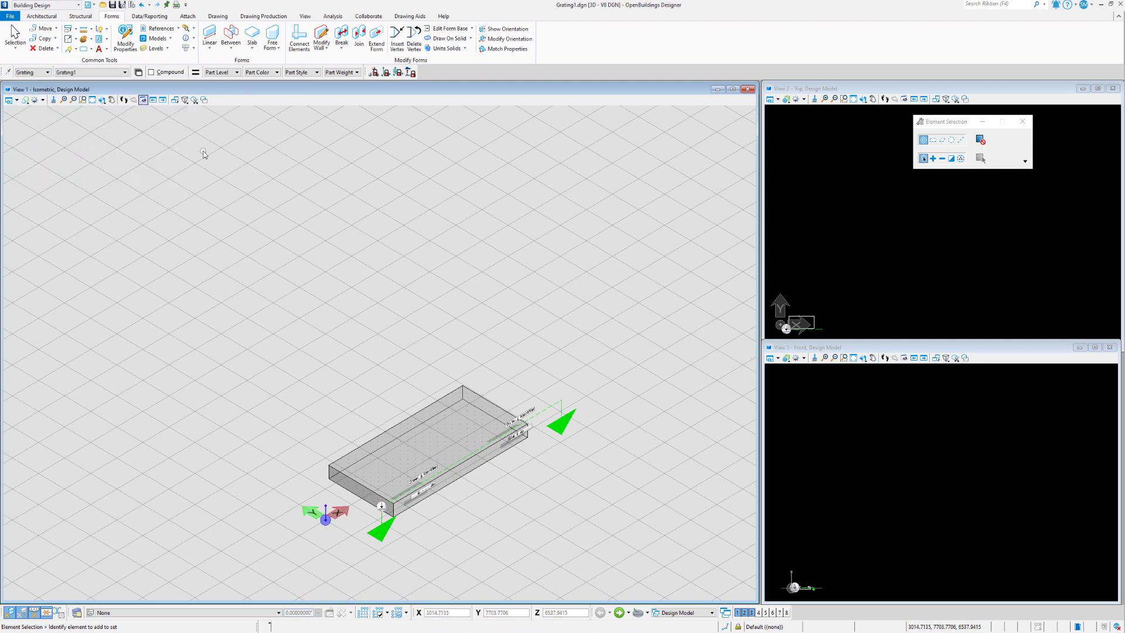
Place a 200-thick slab form from four corner points beside the first slab
left_click(254, 36)
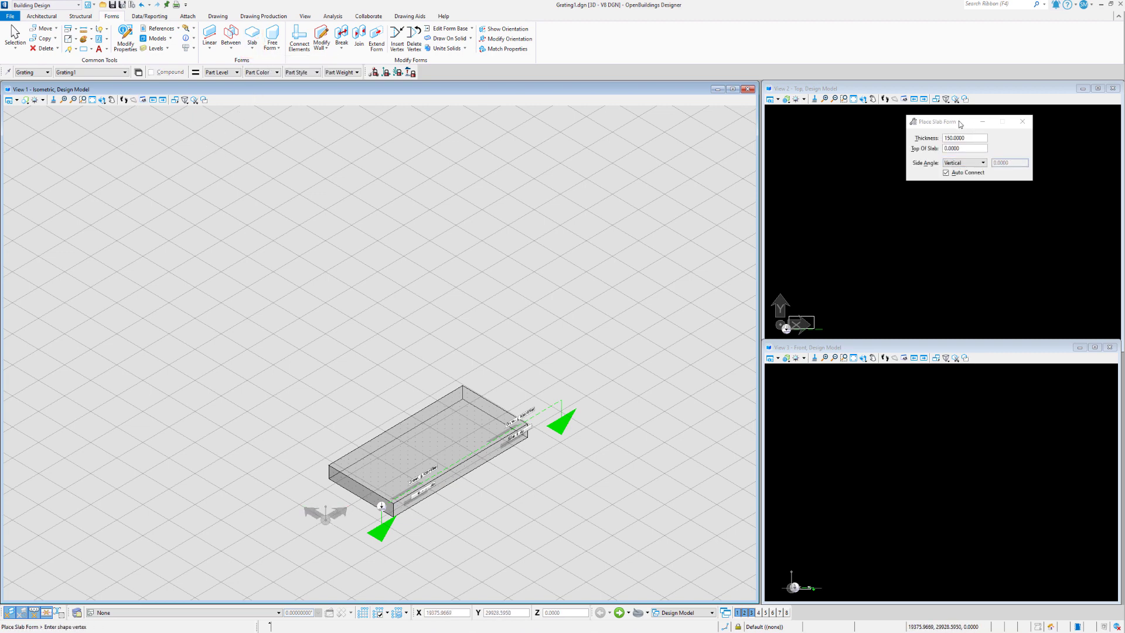
left_click_drag(960, 124, 593, 138)
type("20")
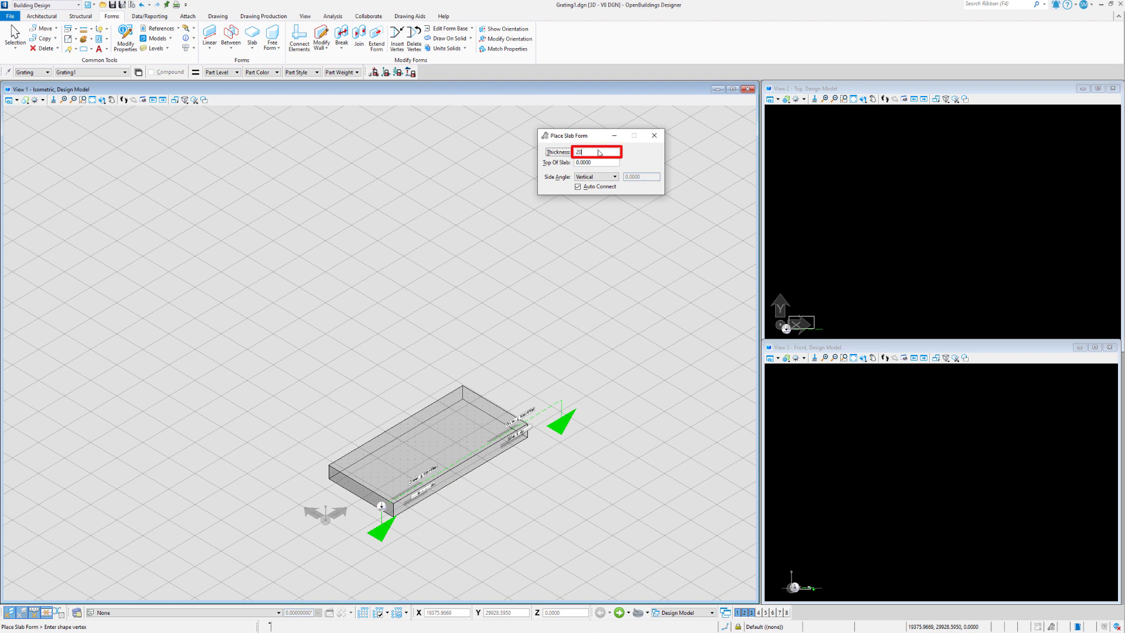
type("0")
key("Tab")
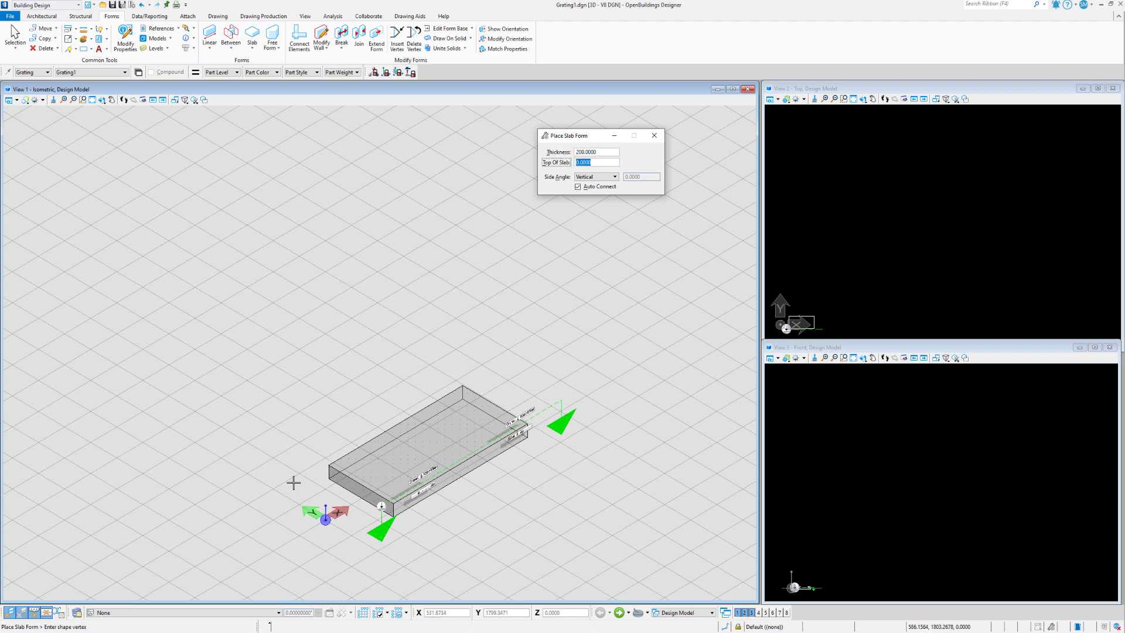
scroll(296, 486, "down", 2)
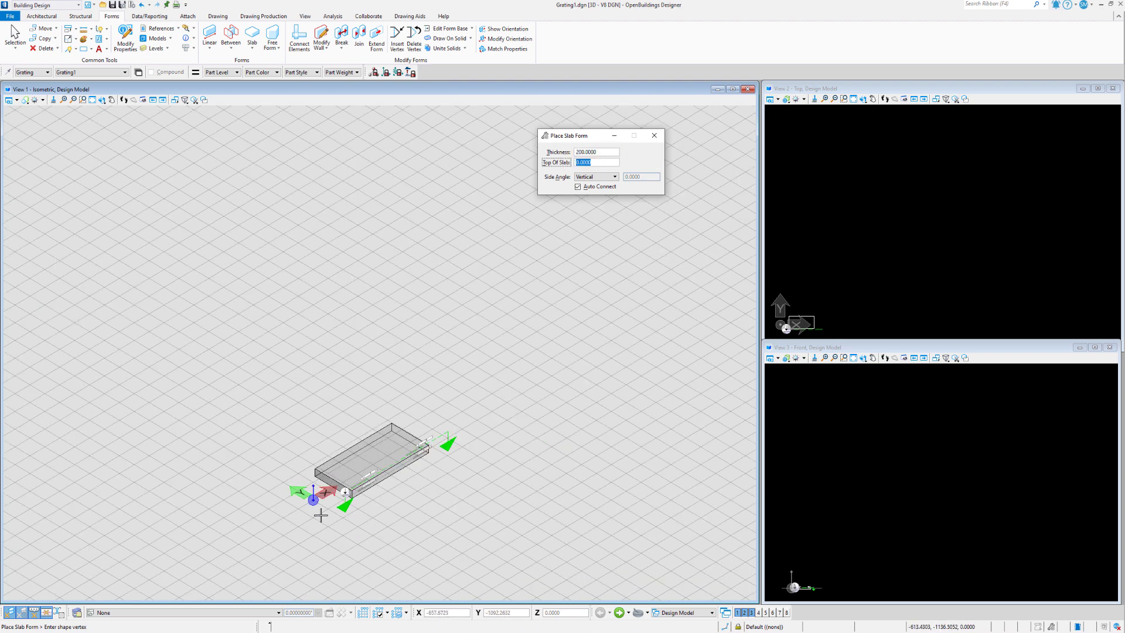
left_click(320, 515)
left_click(250, 557)
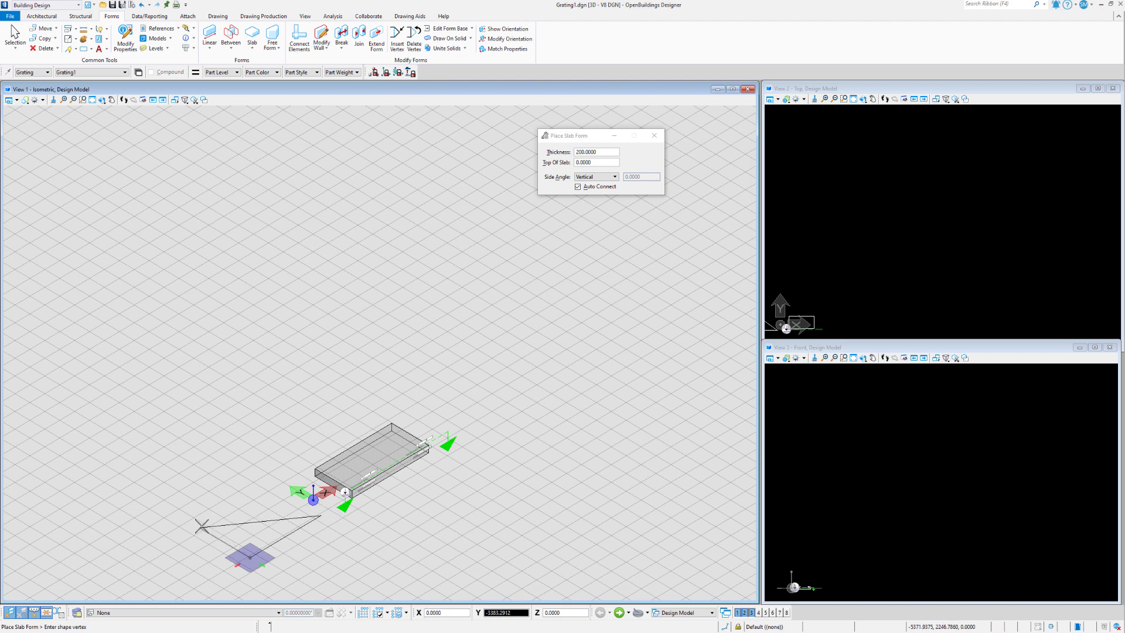
left_click(199, 527)
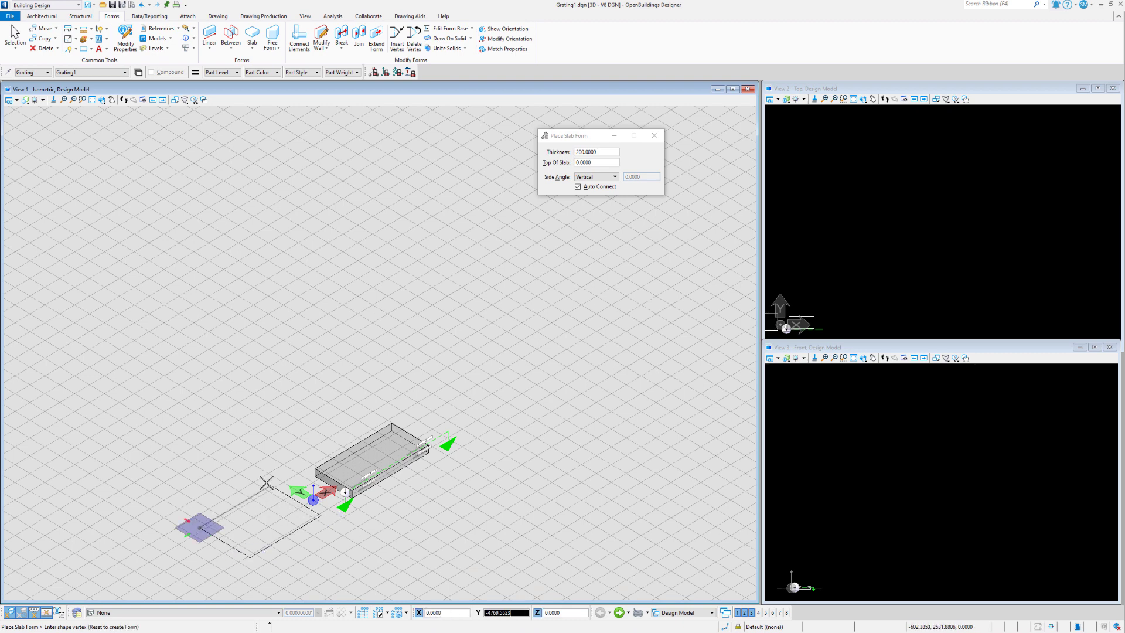
left_click(271, 485)
right_click(253, 457)
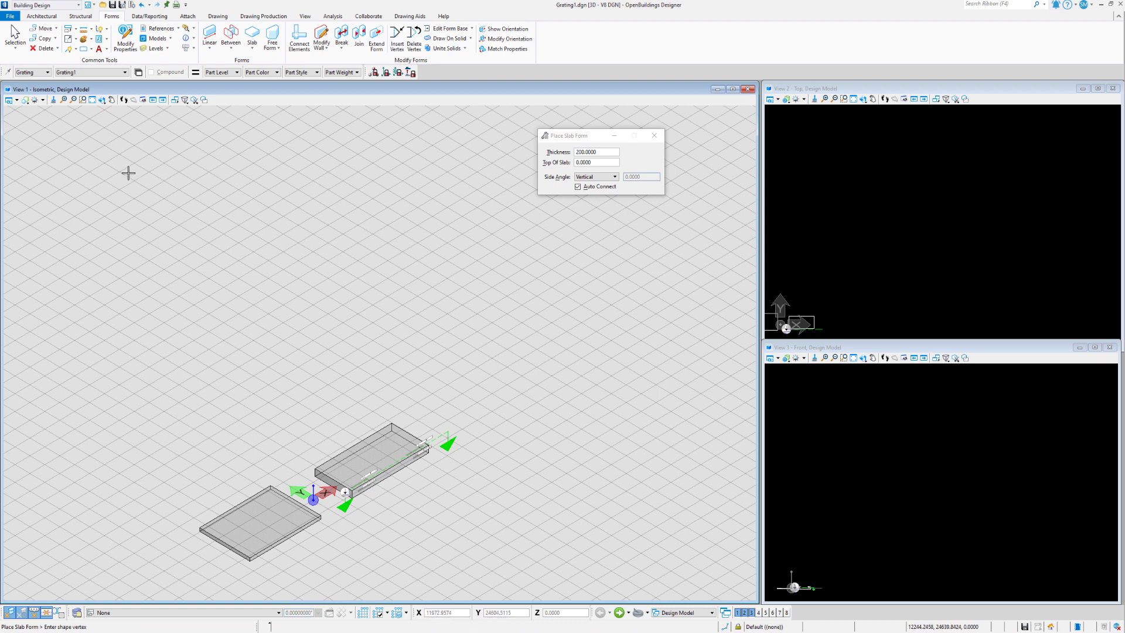
Start the 200UB18 Steel Beam tool with drawing-plane snapping off, undoing a misplaced start point
left_click(86, 19)
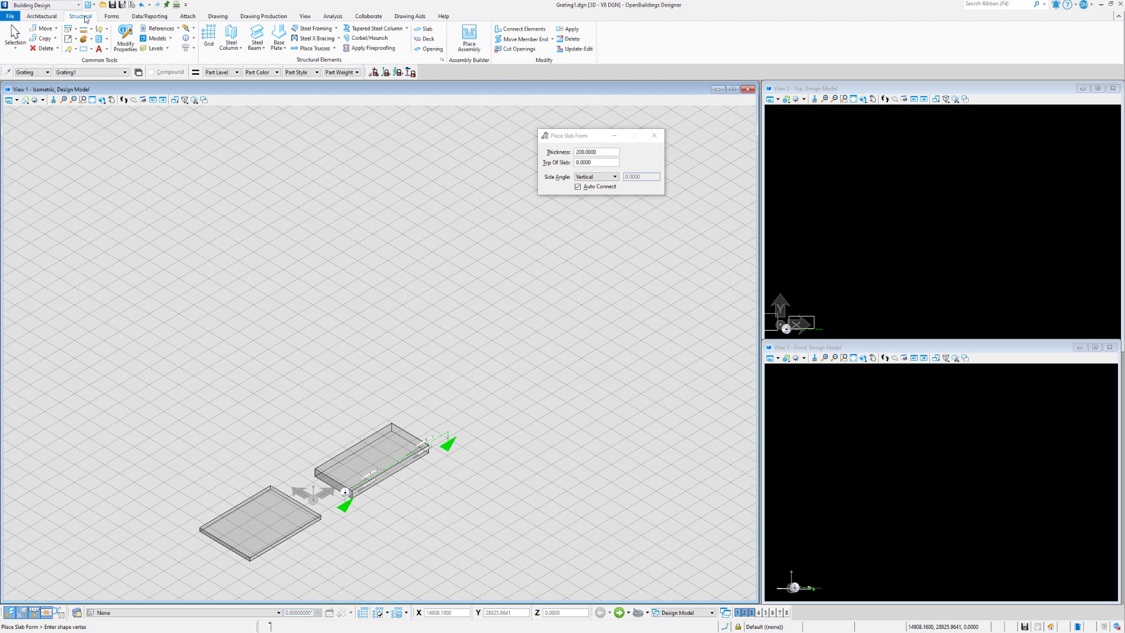
key("Escape")
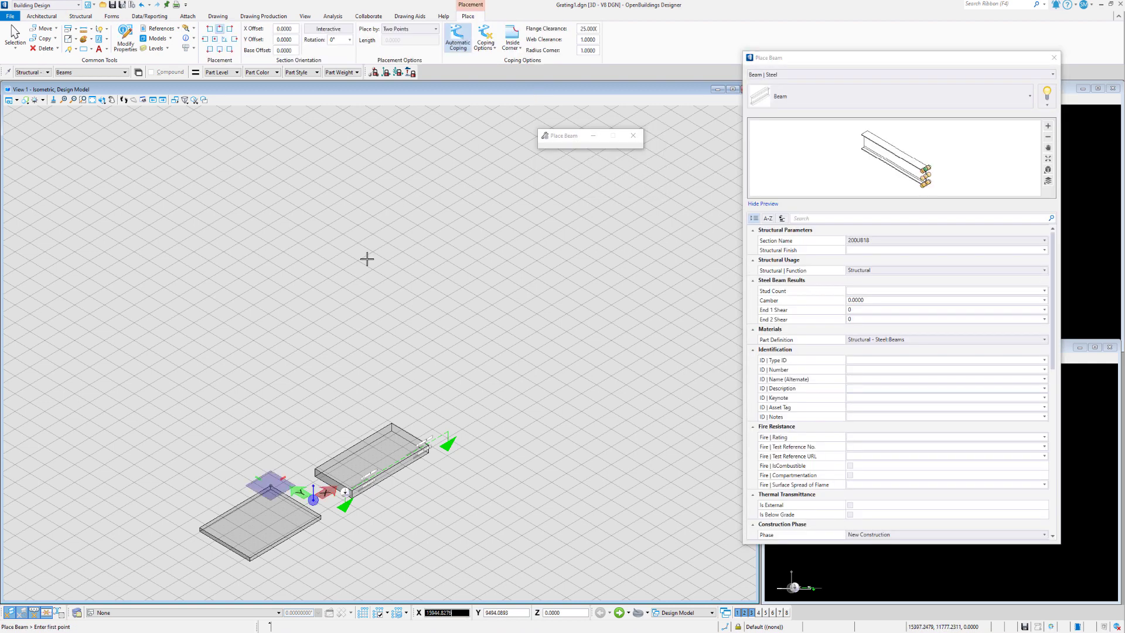
left_click(397, 73)
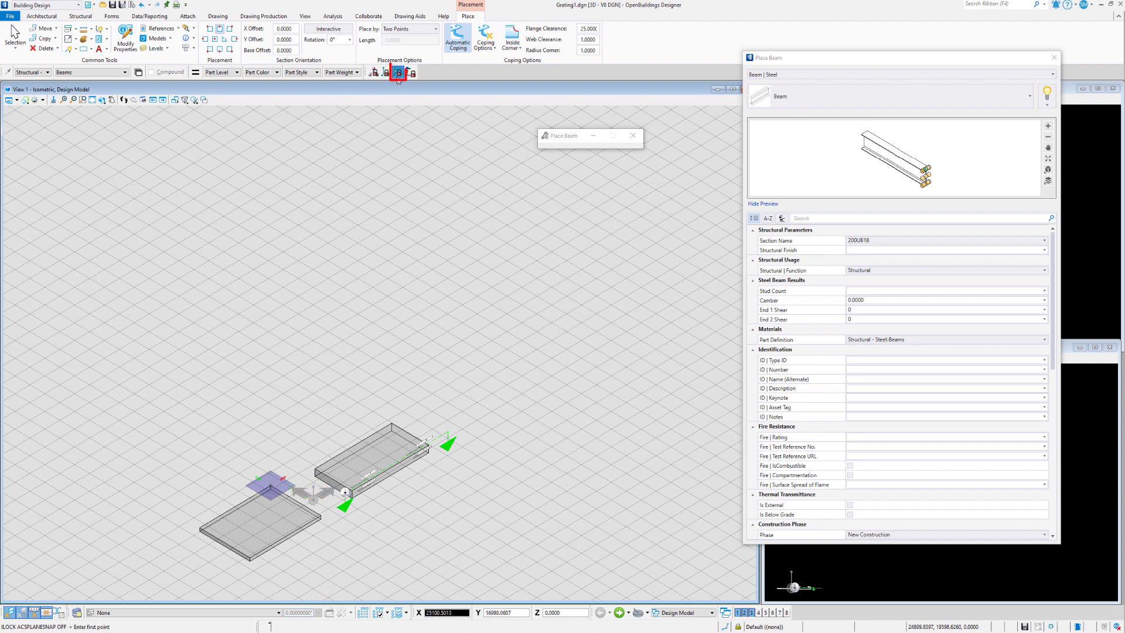
left_click(249, 561)
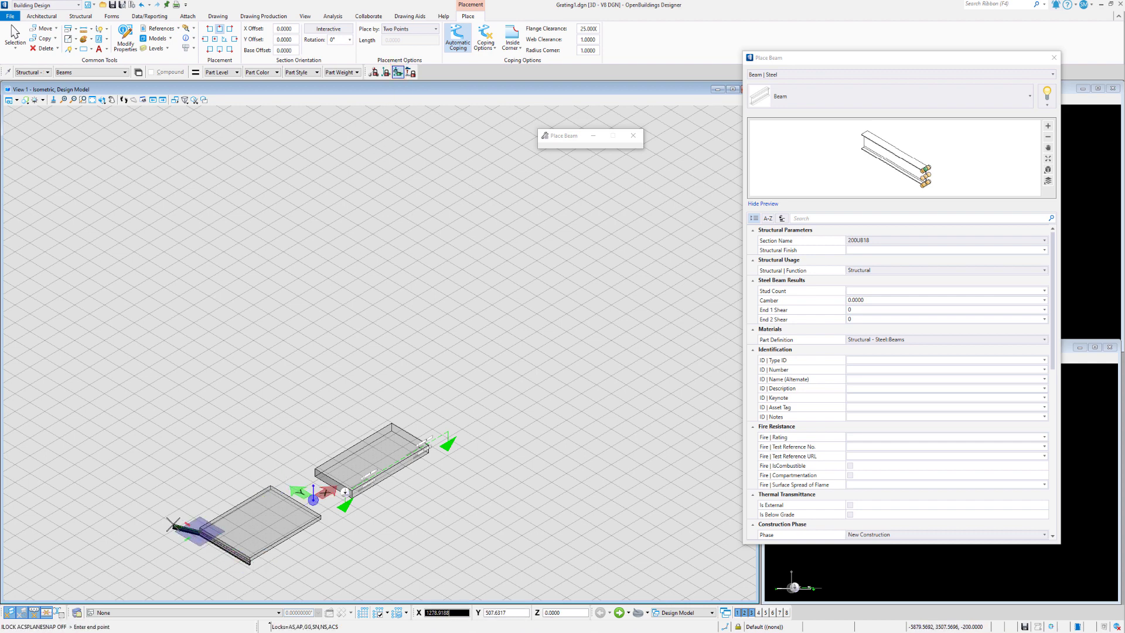
key("ctrl+z")
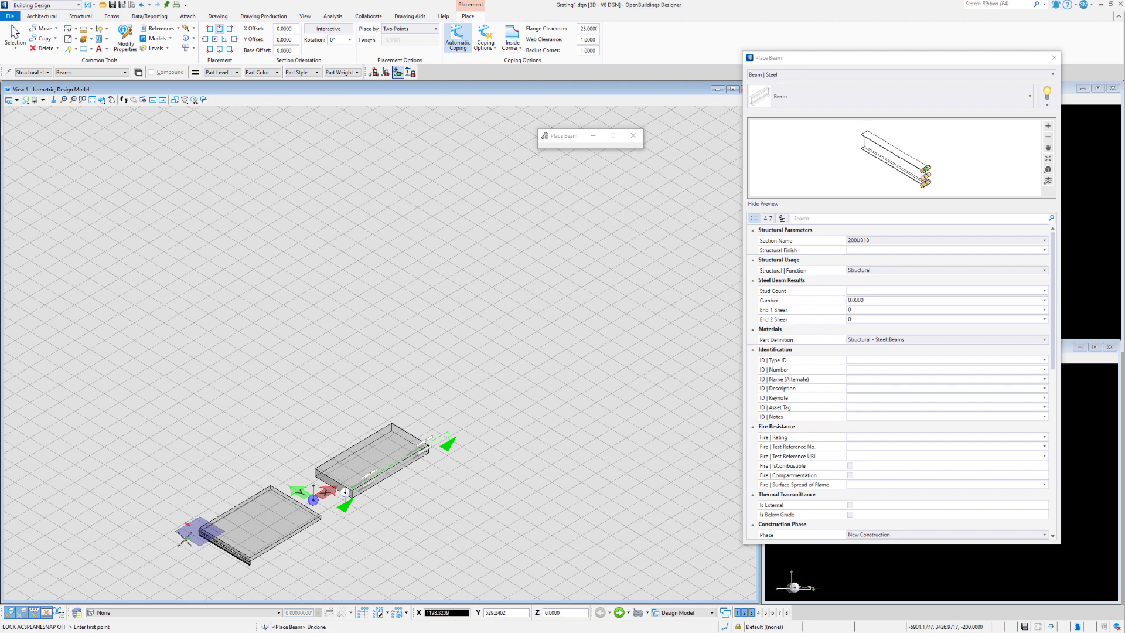
Place 200UB18 beams along the front edges of the left and right slabs
left_click(249, 557)
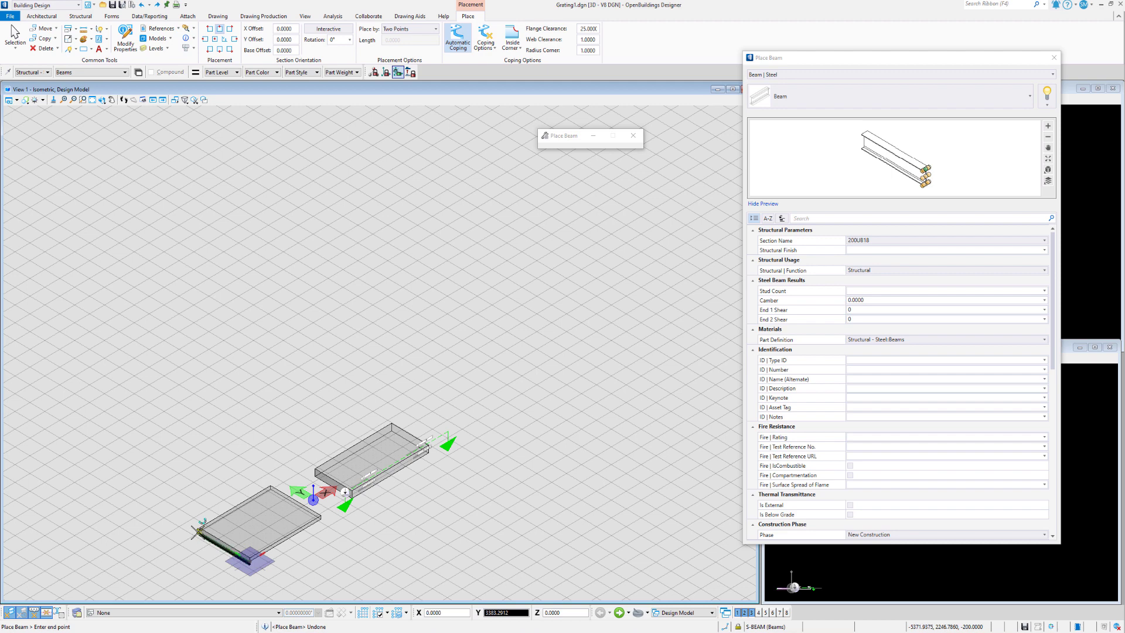
left_click(198, 530)
scroll(350, 494, "up", 5)
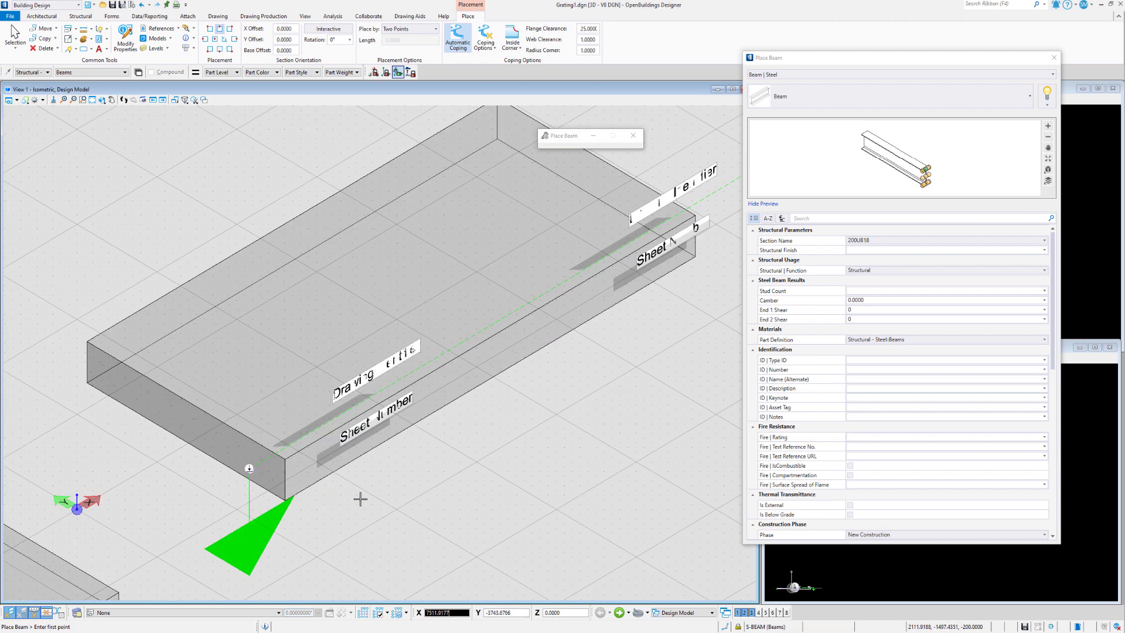
left_click(285, 492)
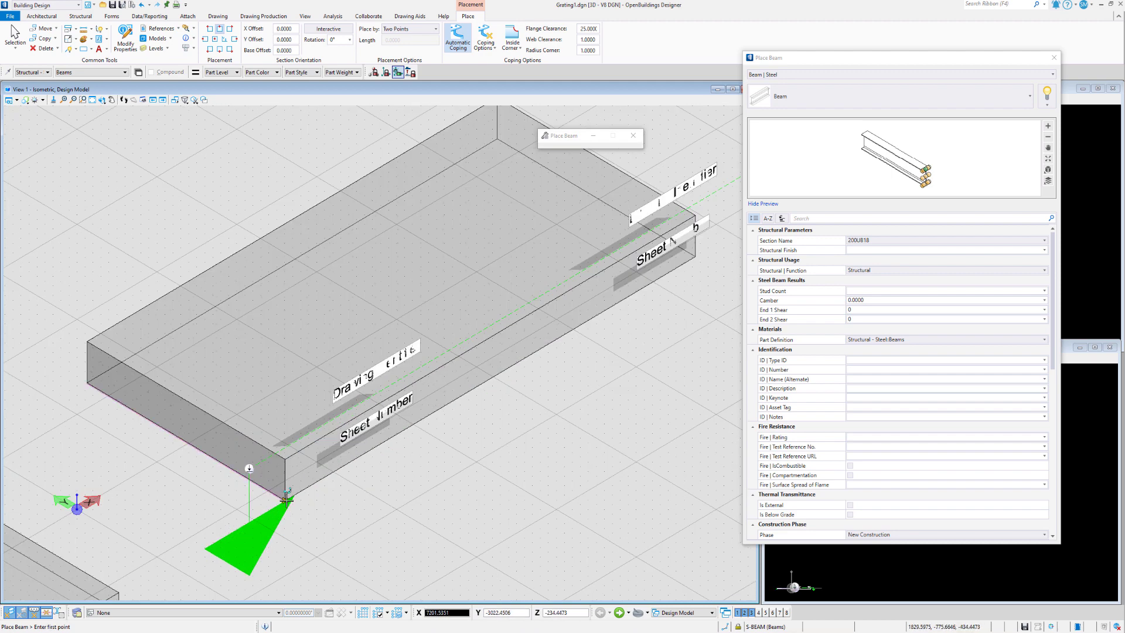
left_click(87, 383)
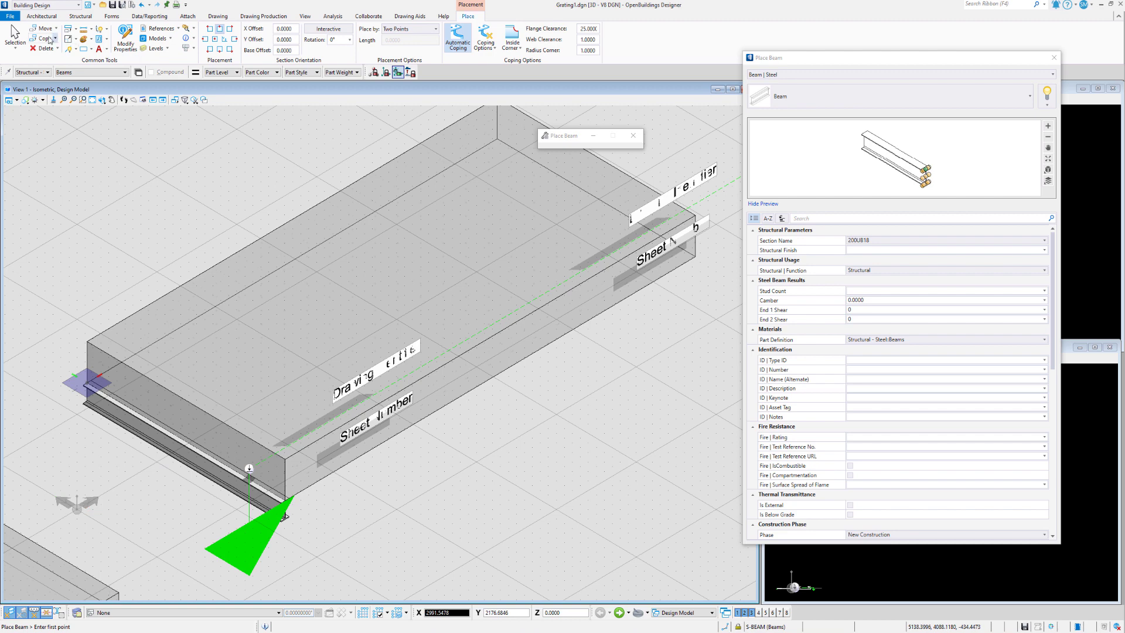
key("ctrl+c")
left_click(285, 518)
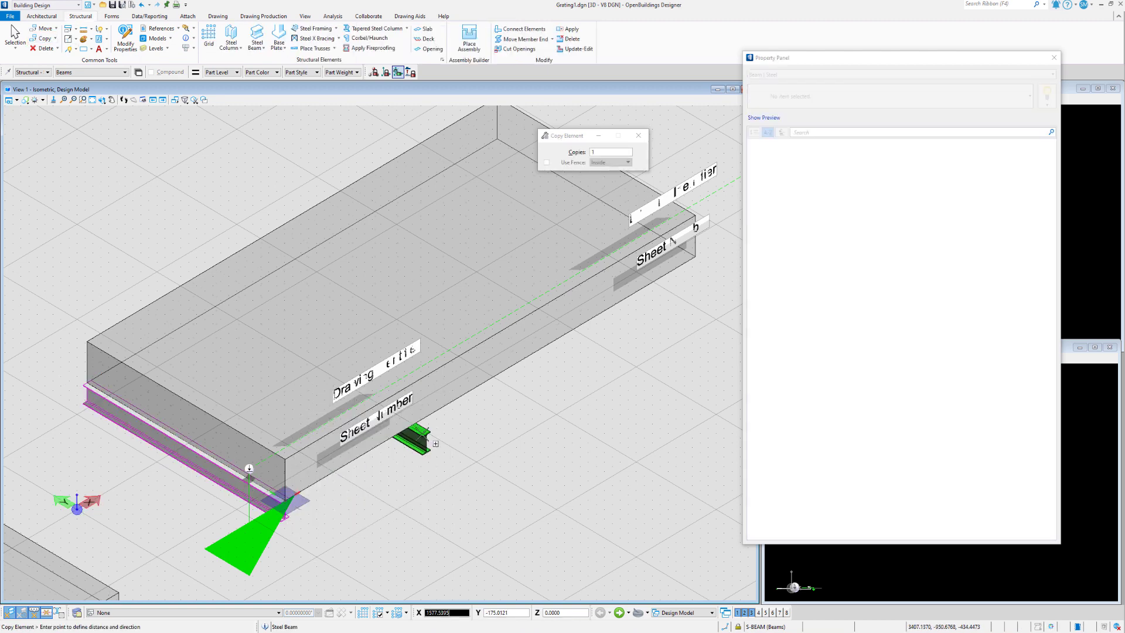
Copy the first slab's edge beam to its middle and far end
left_click(527, 351)
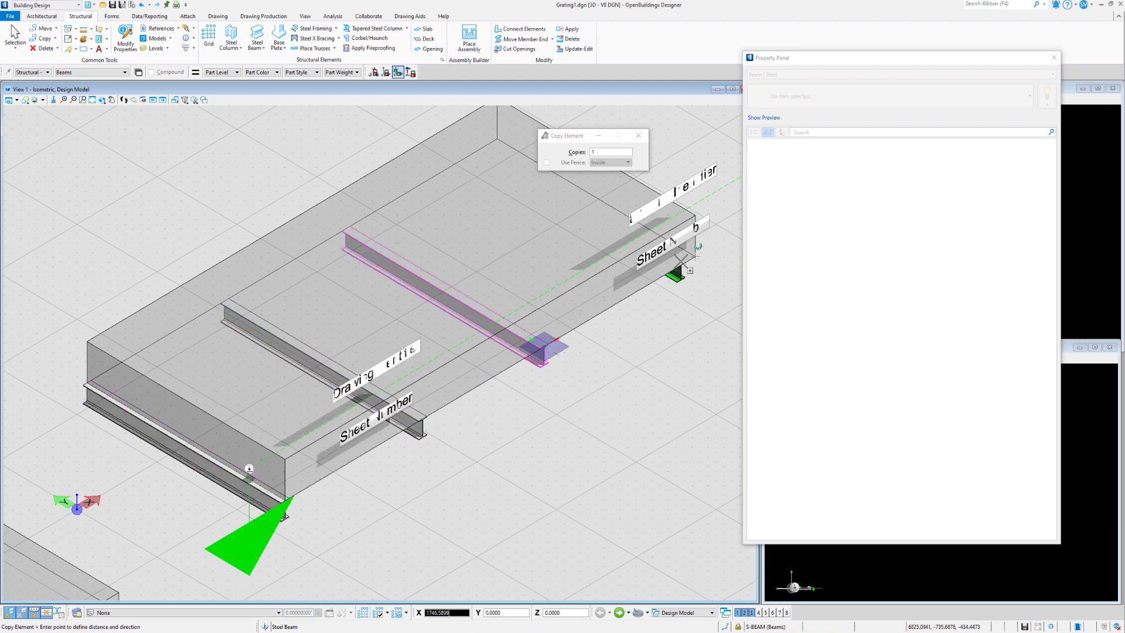
left_click(657, 309)
right_click(653, 314)
scroll(647, 317, "down", 5)
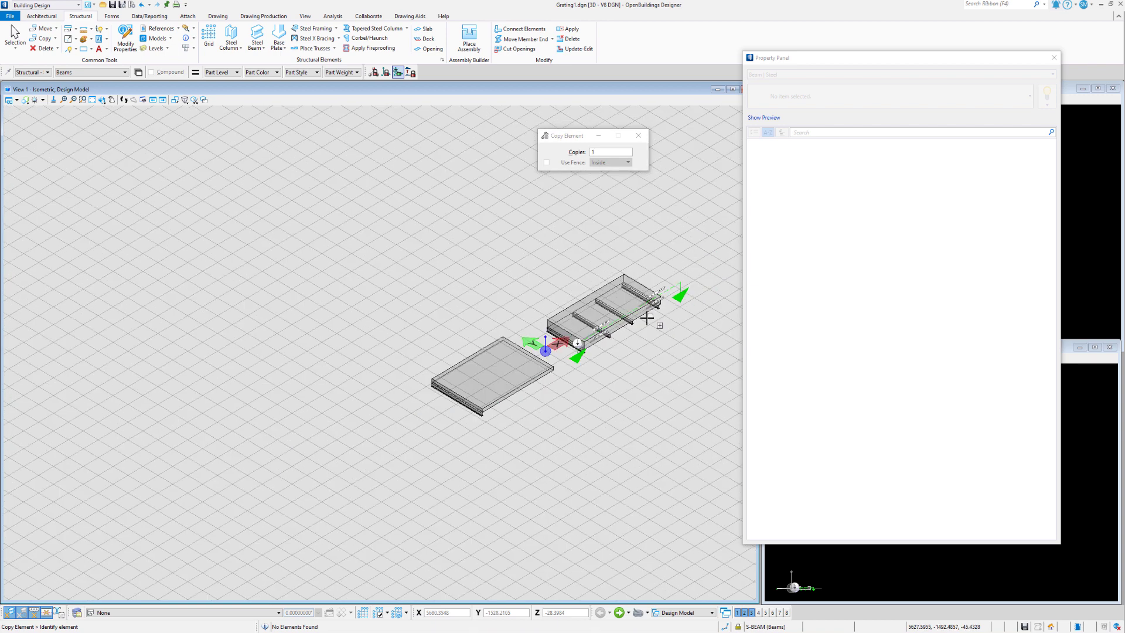
scroll(503, 398, "up", 4)
Copy the left slab's edge beam across its middle and far edge, framing both slabs
left_click(450, 447)
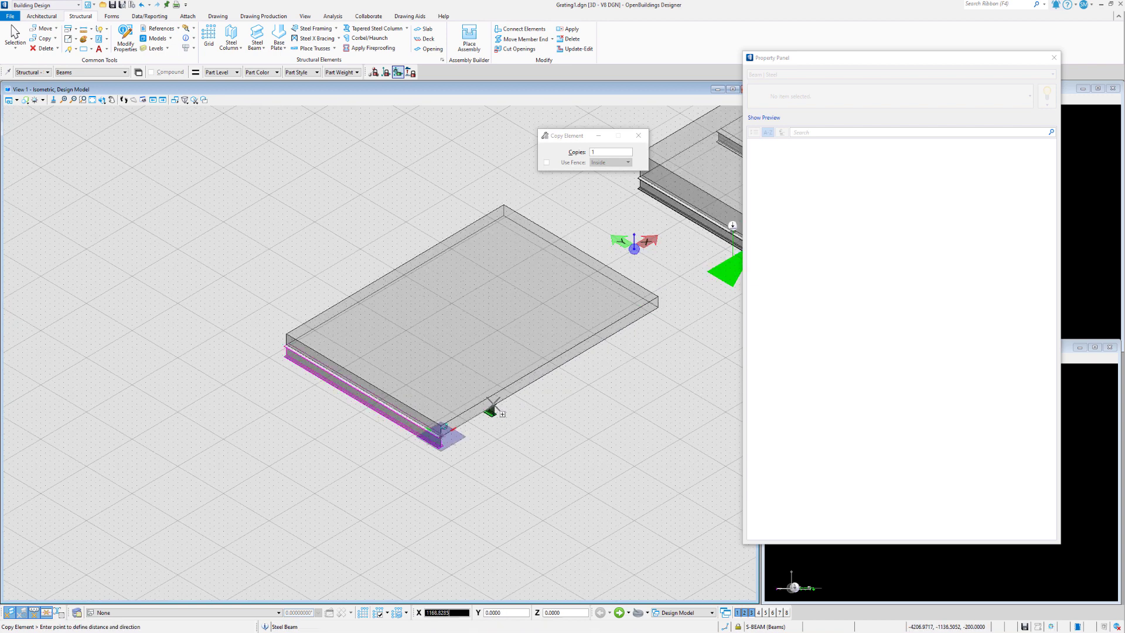
left_click(595, 353)
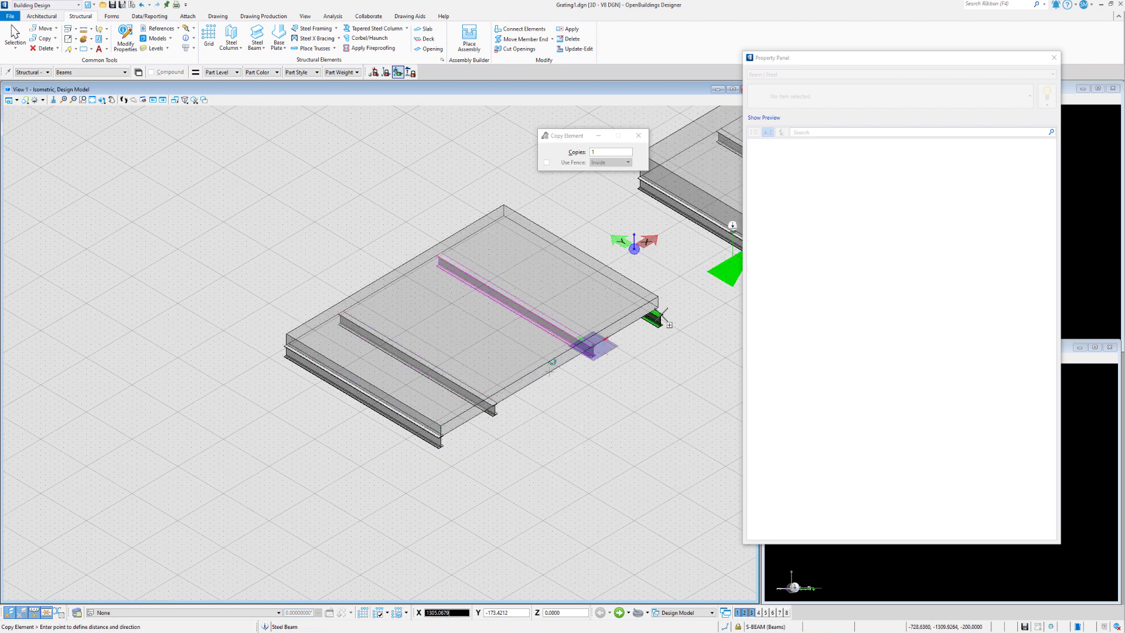
left_click(661, 315)
right_click(662, 316)
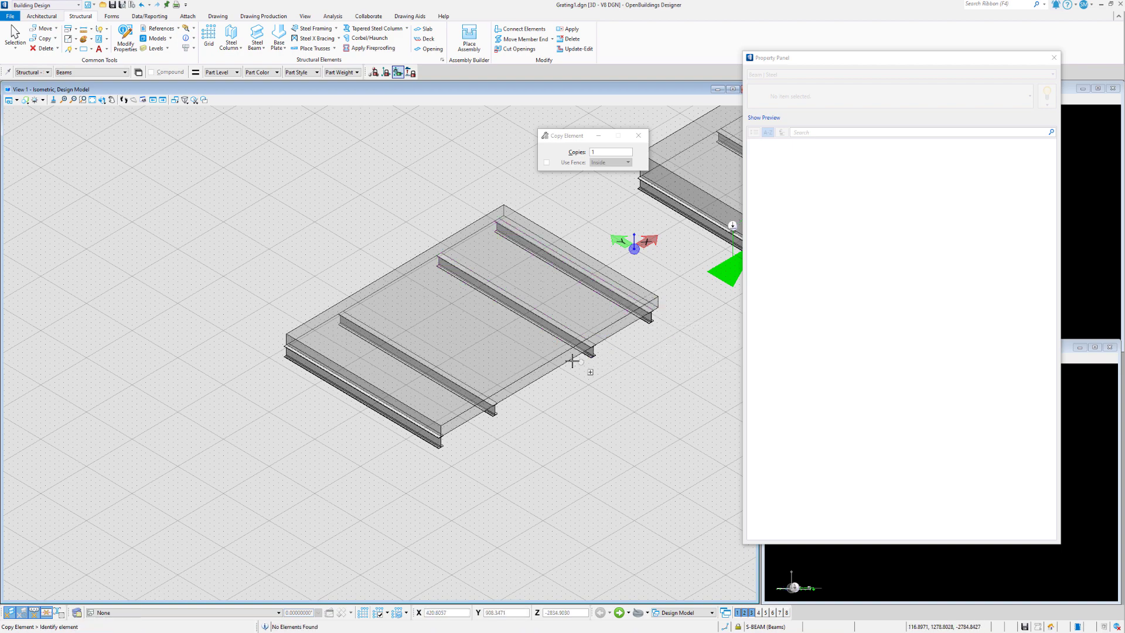
scroll(572, 361, "down", 2)
scroll(648, 321, "up", 1)
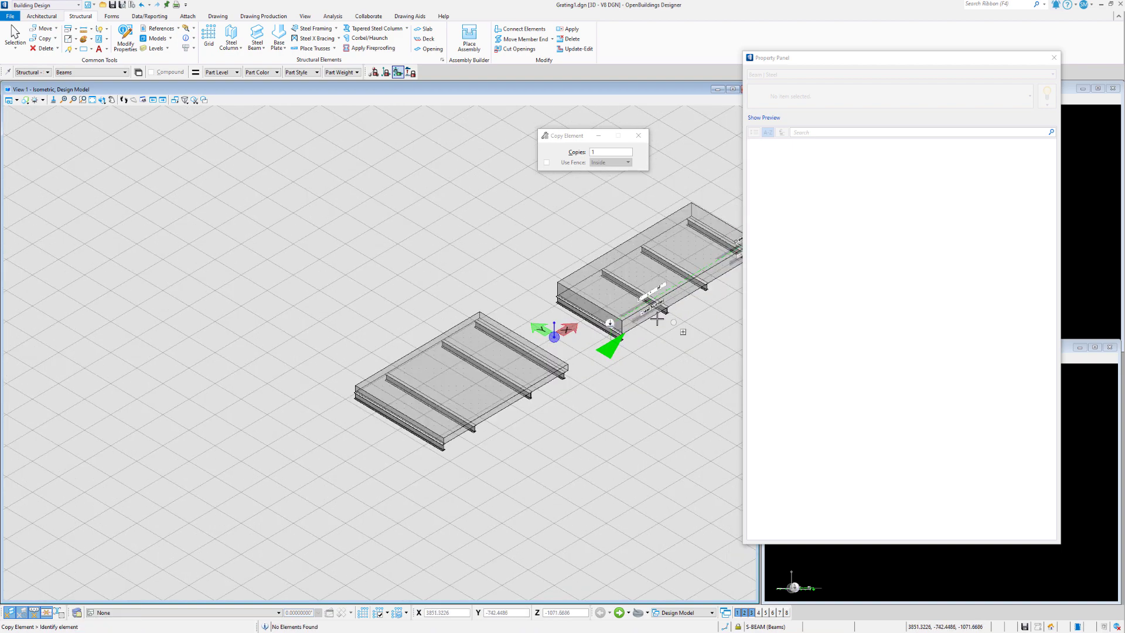
middle_click_drag(515, 217, 385, 263)
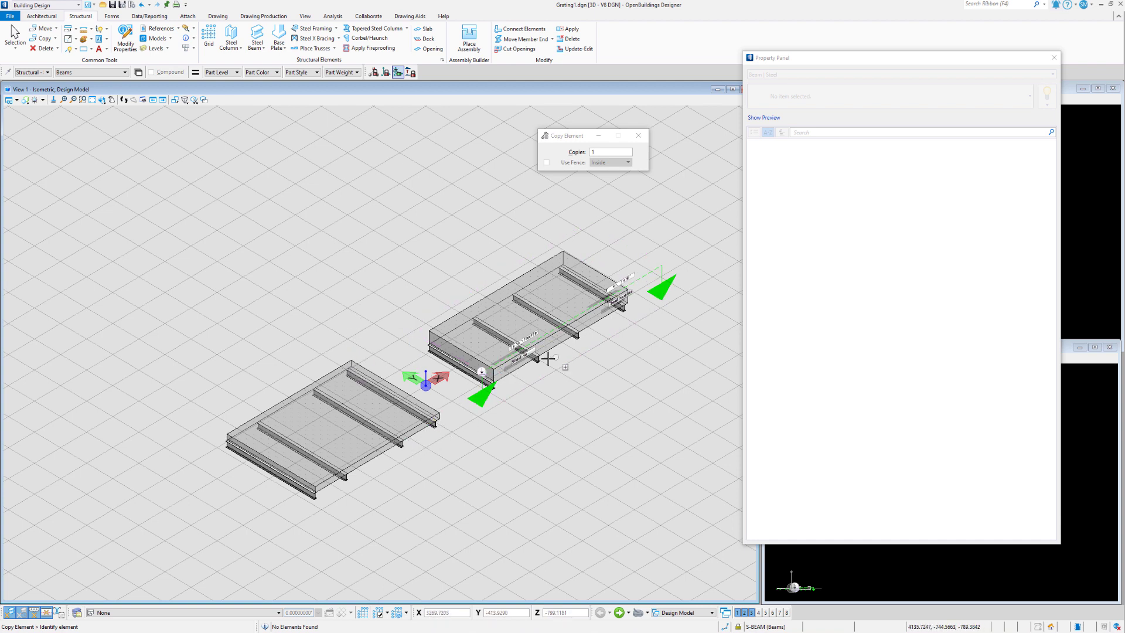
Return to Element Selection and open the Plan drawing of the gratings
right_click(398, 224)
left_click(402, 226)
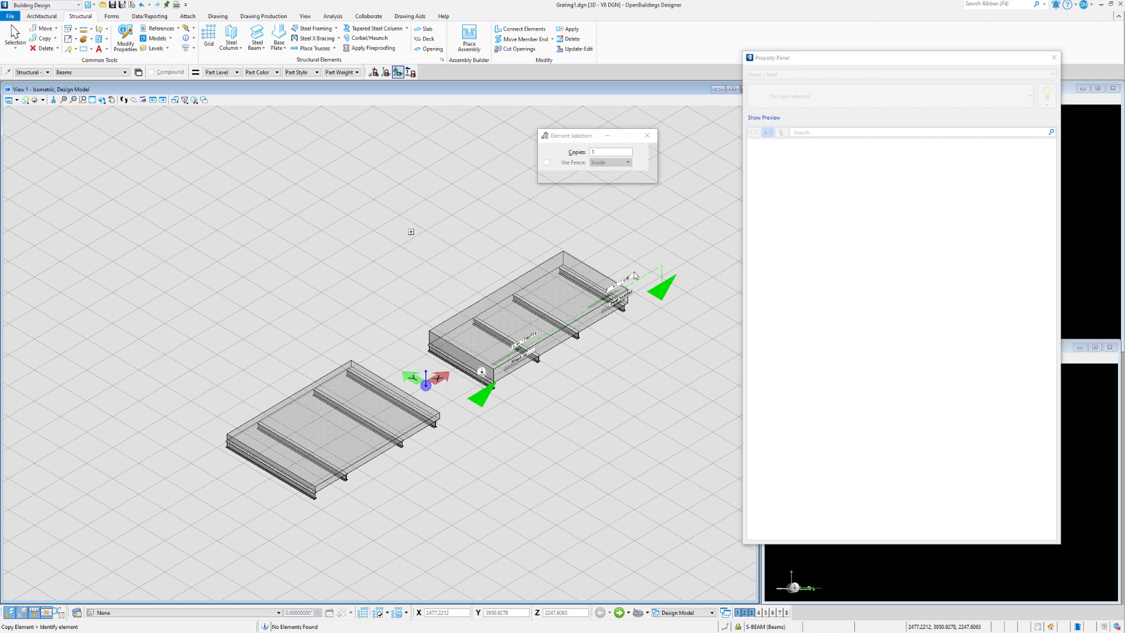
mouse_move(662, 275)
left_click(721, 248)
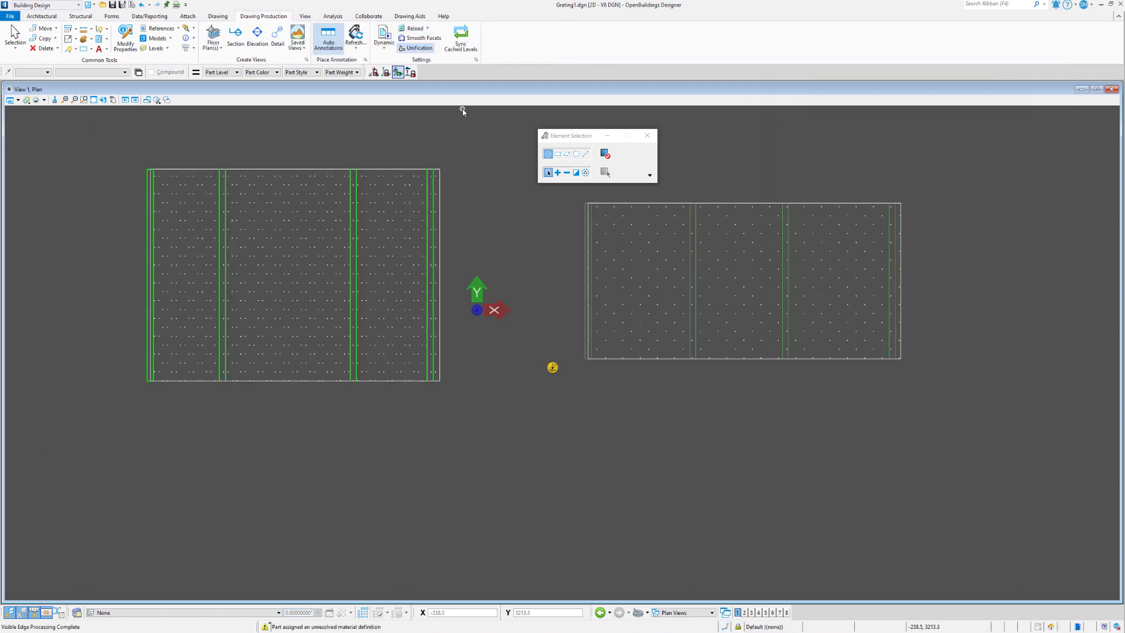
Zoom and pan the plan to inspect the dot patterns and beams, centring the left grating
scroll(811, 196, "up", 2)
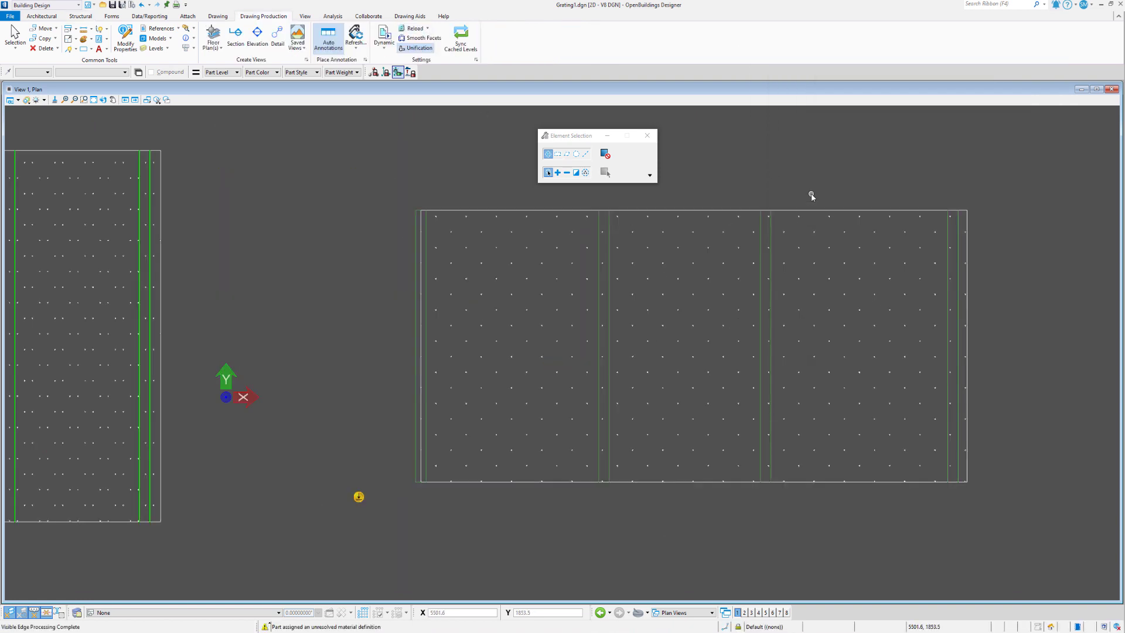
mouse_move(770, 268)
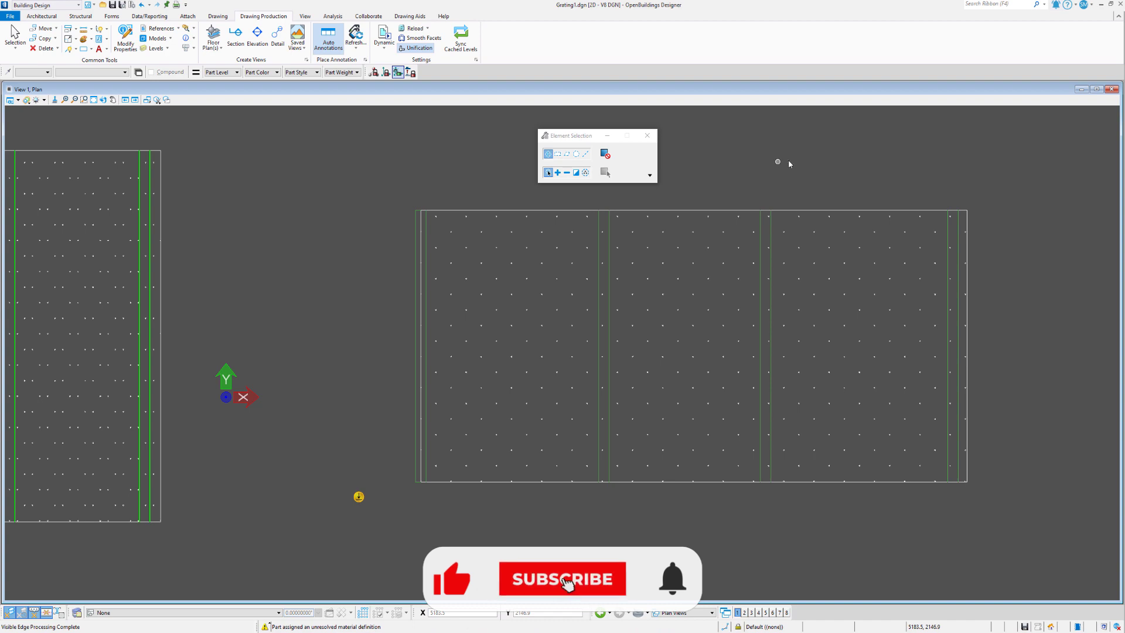
scroll(862, 162, "down", 2)
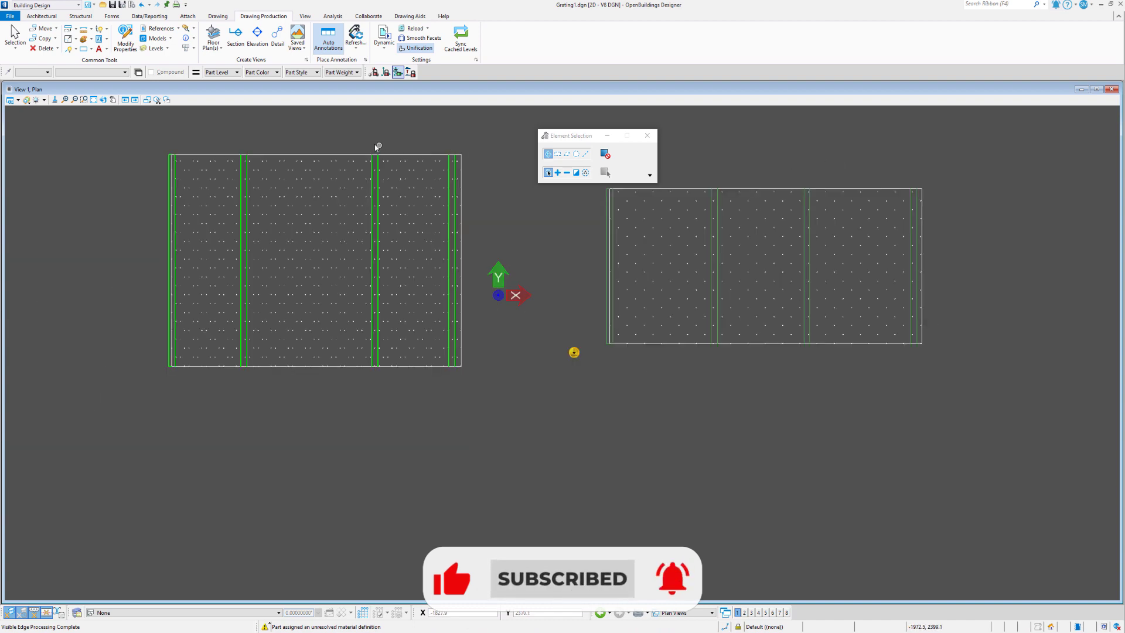
scroll(368, 144, "up", 2)
scroll(368, 145, "up", 2)
scroll(420, 143, "down", 2)
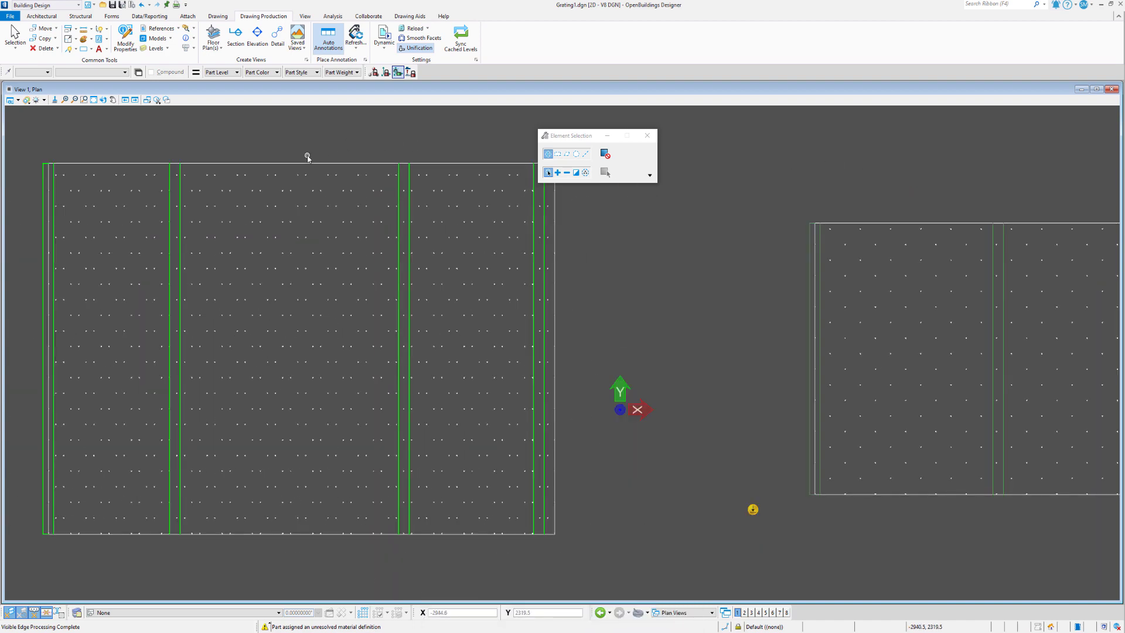
middle_click_drag(307, 158, 372, 153)
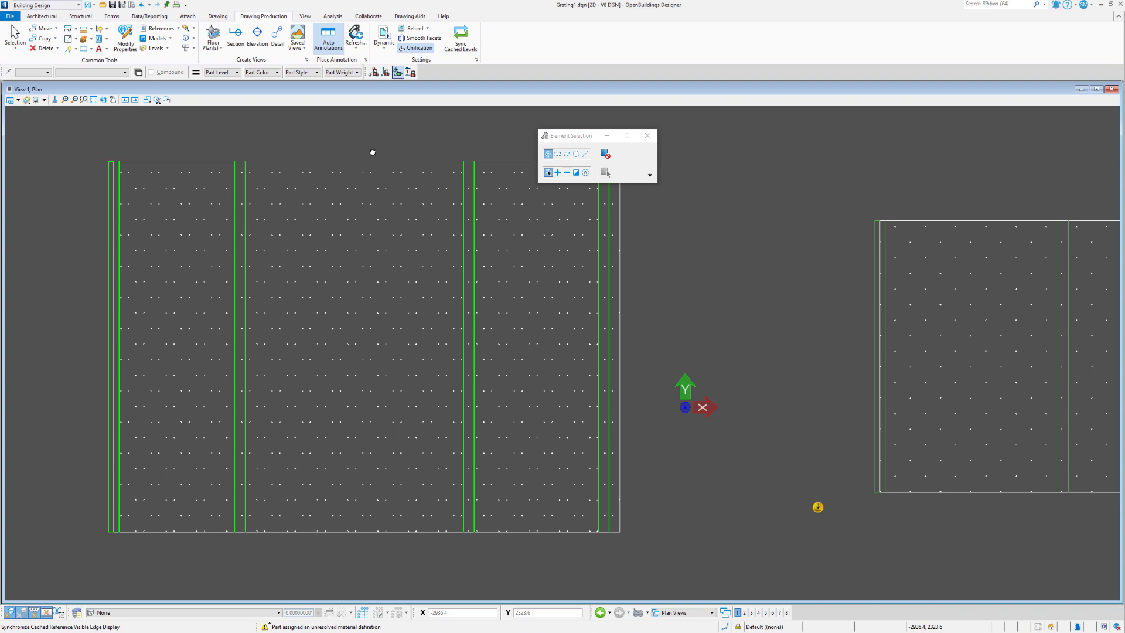
middle_click_drag(808, 194, 649, 220)
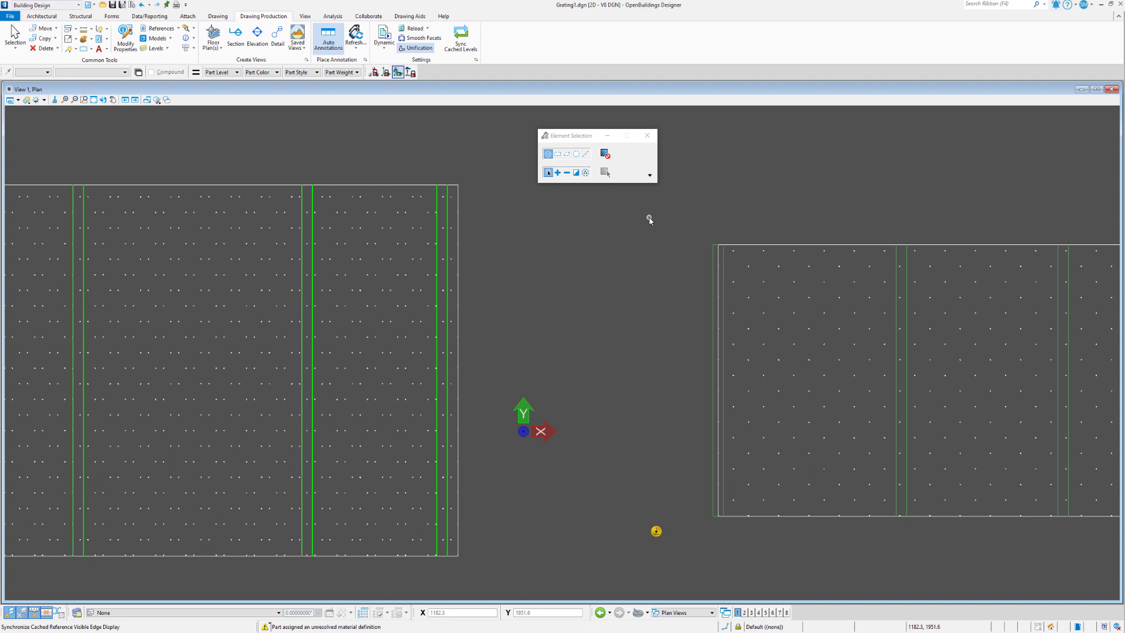
middle_click_drag(483, 247, 610, 247)
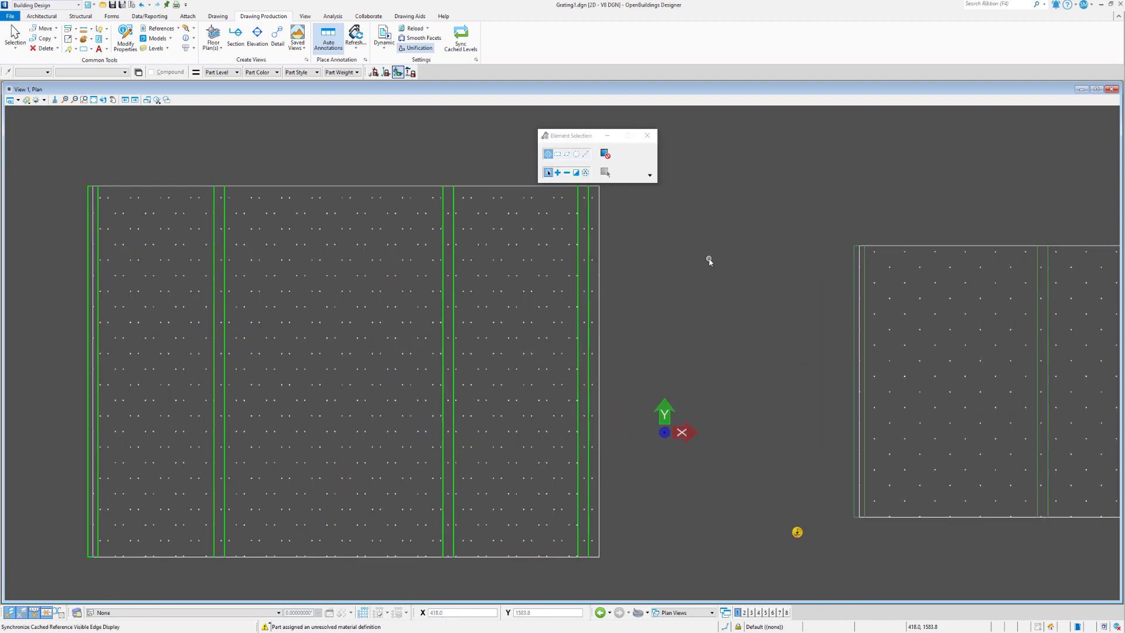